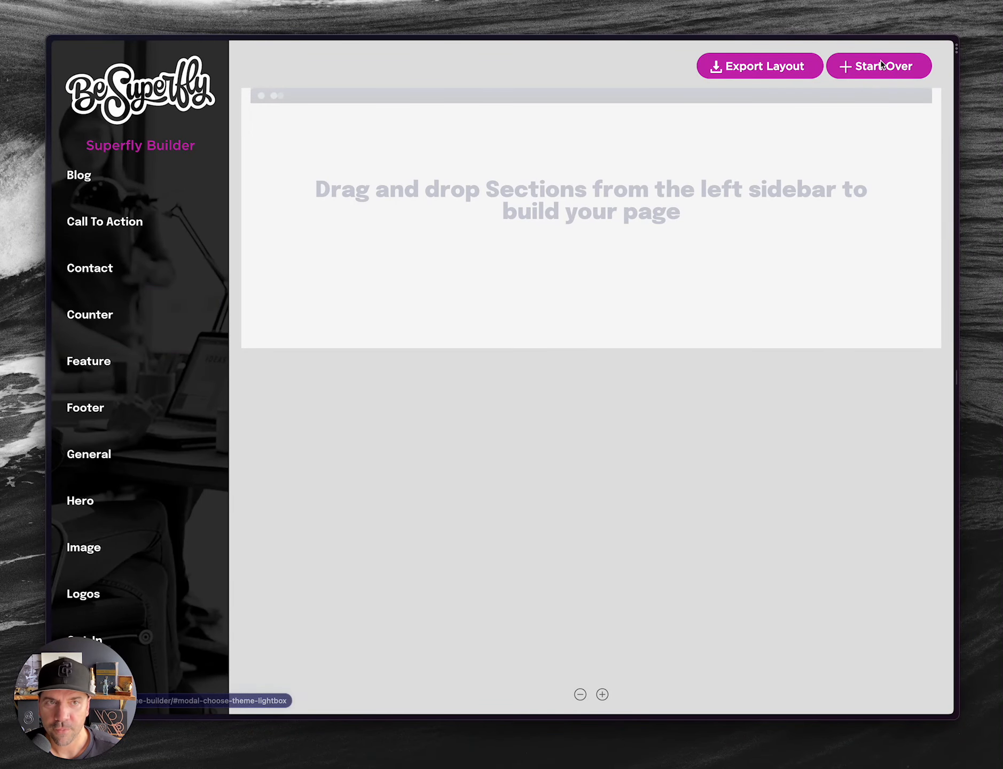
- Start the page layout over in the Superfly Builder with the Wireframe Kit theme
left_click(882, 63)
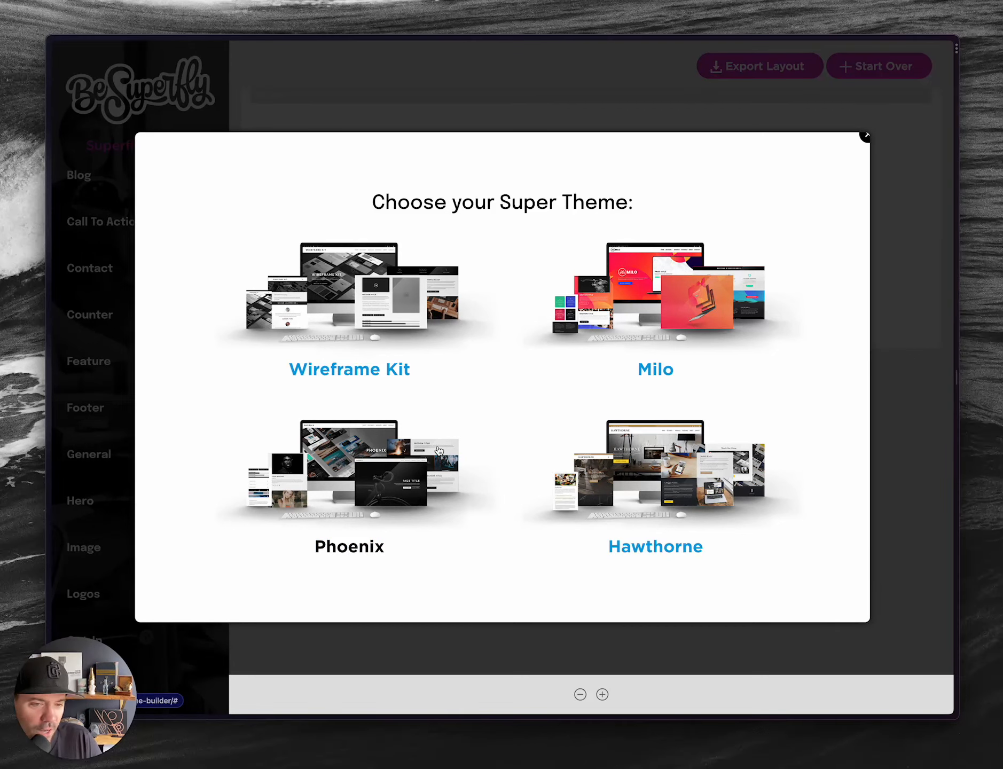
left_click(364, 303)
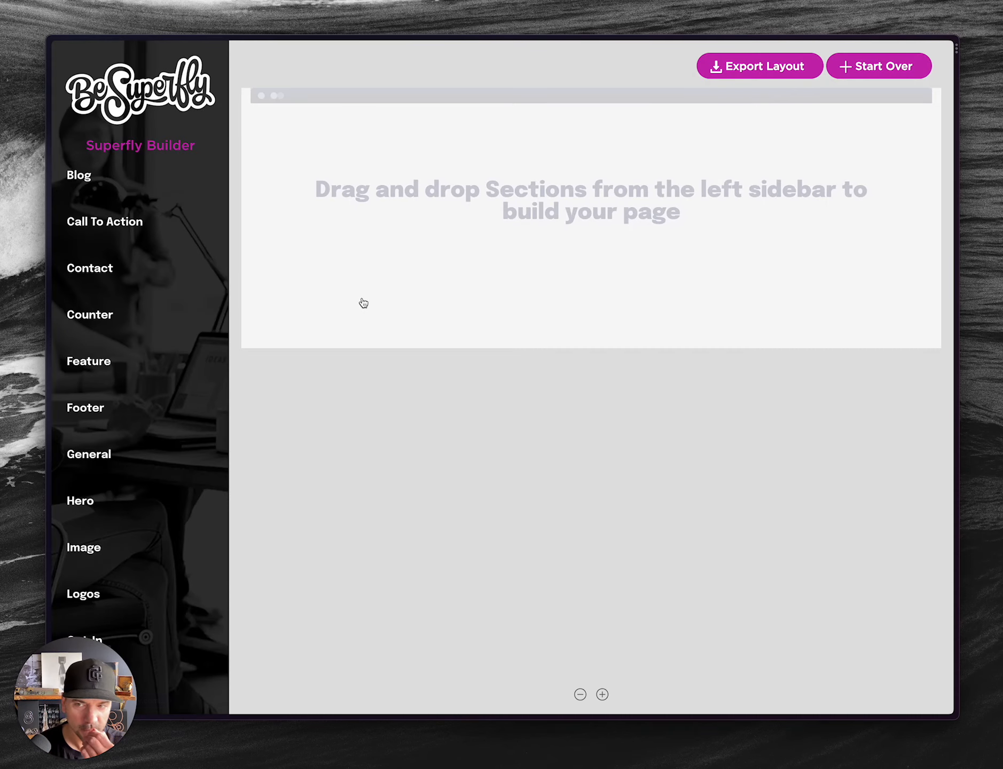
- Switch to the Custom Blinds & Design home page and examine its sections from the hero to the footer
key("alt+Tab")
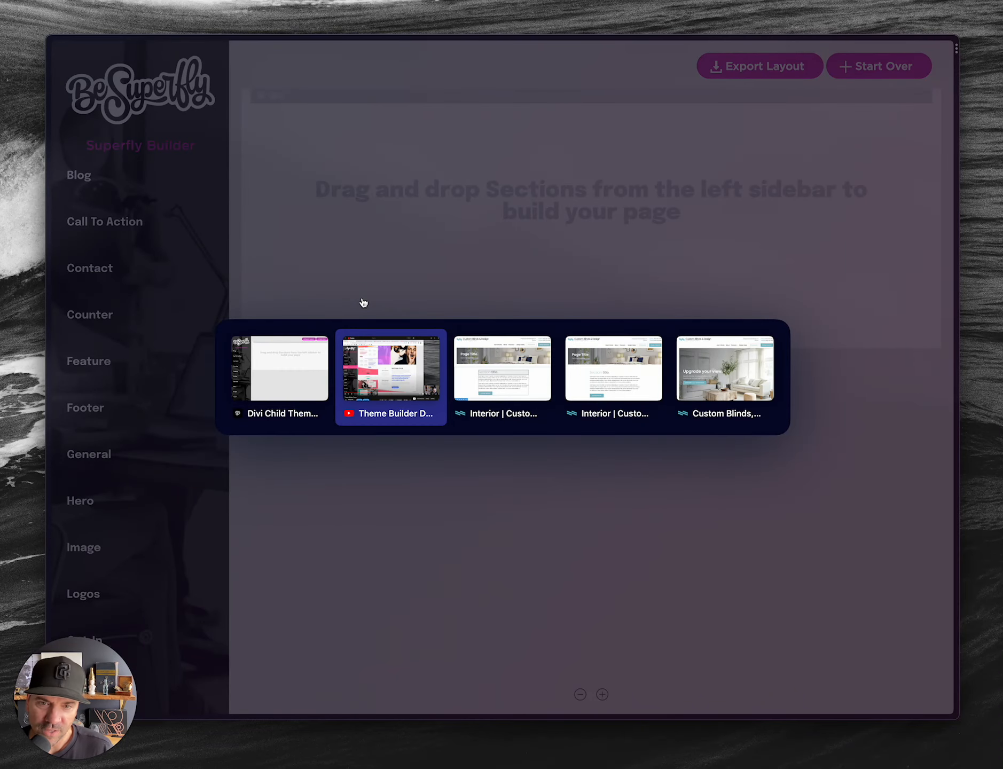
key("alt+Tab")
key("alt+Tab")
key("alt+Tab")
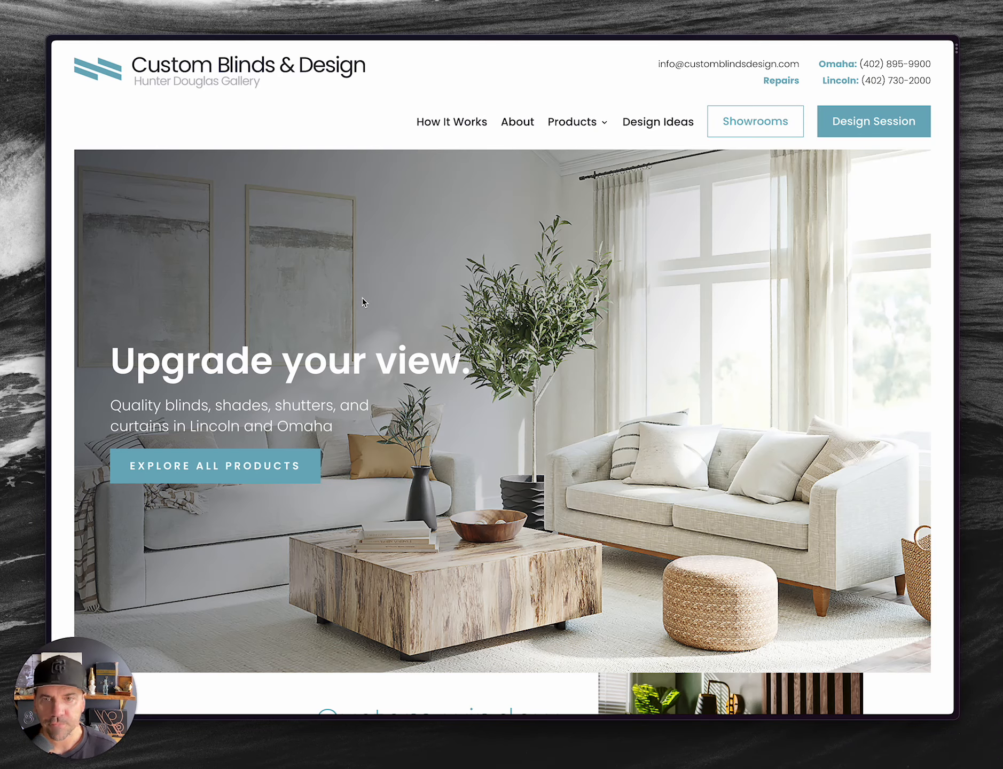
scroll(587, 313, "down", 10)
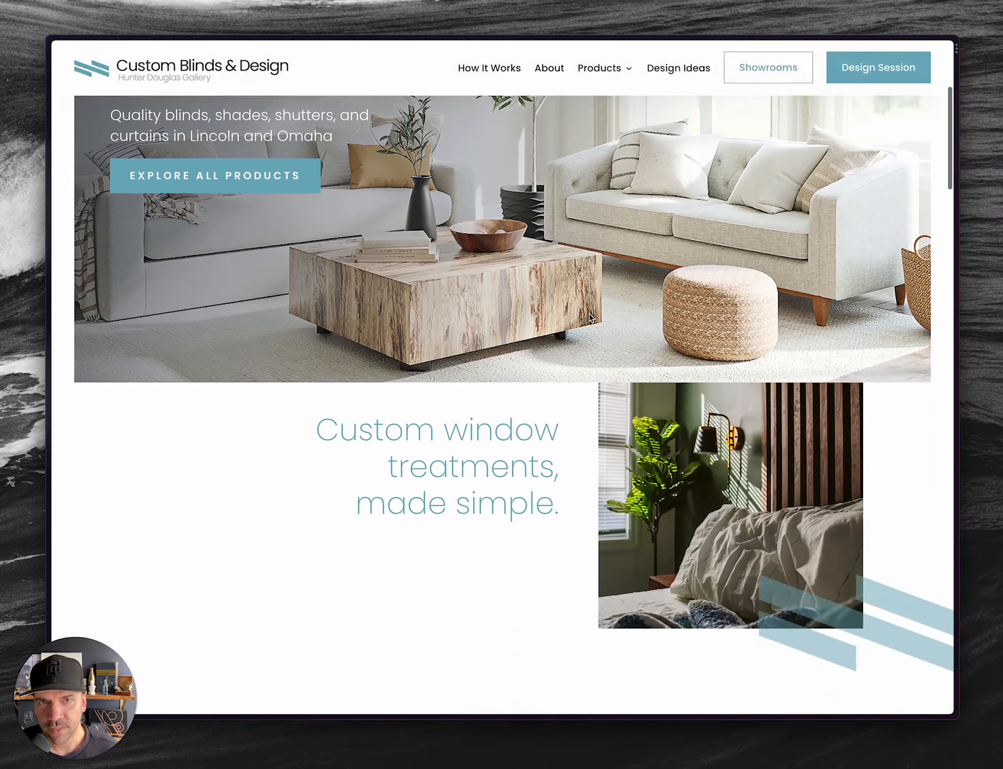
scroll(590, 317, "down", 8)
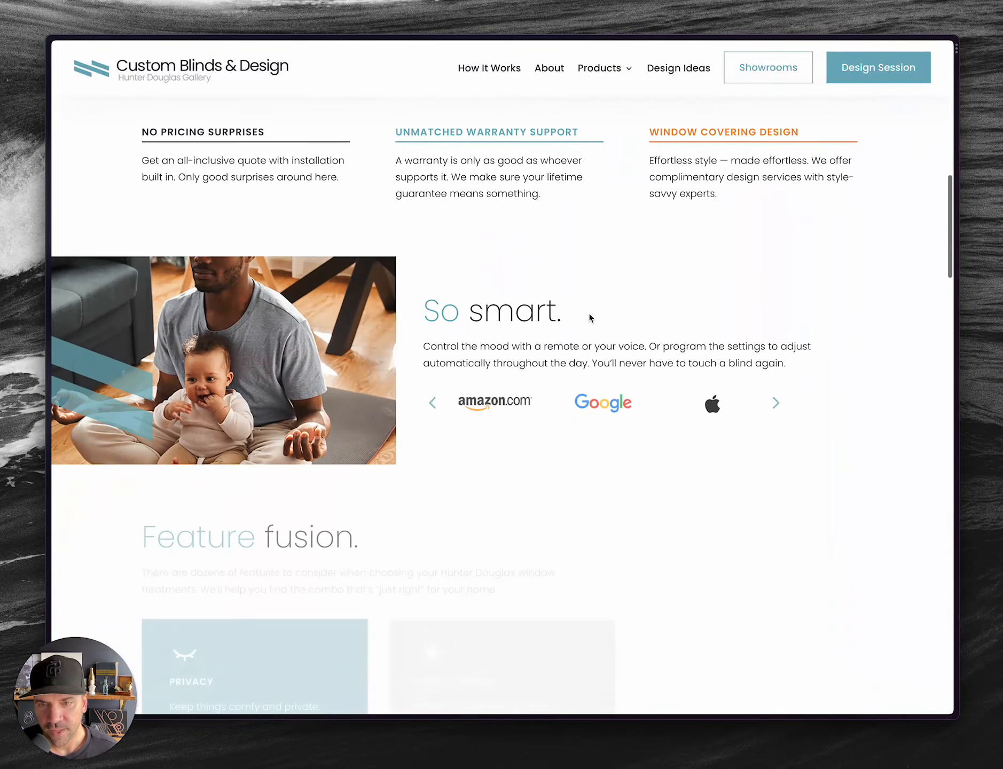
scroll(570, 292, "down", 12)
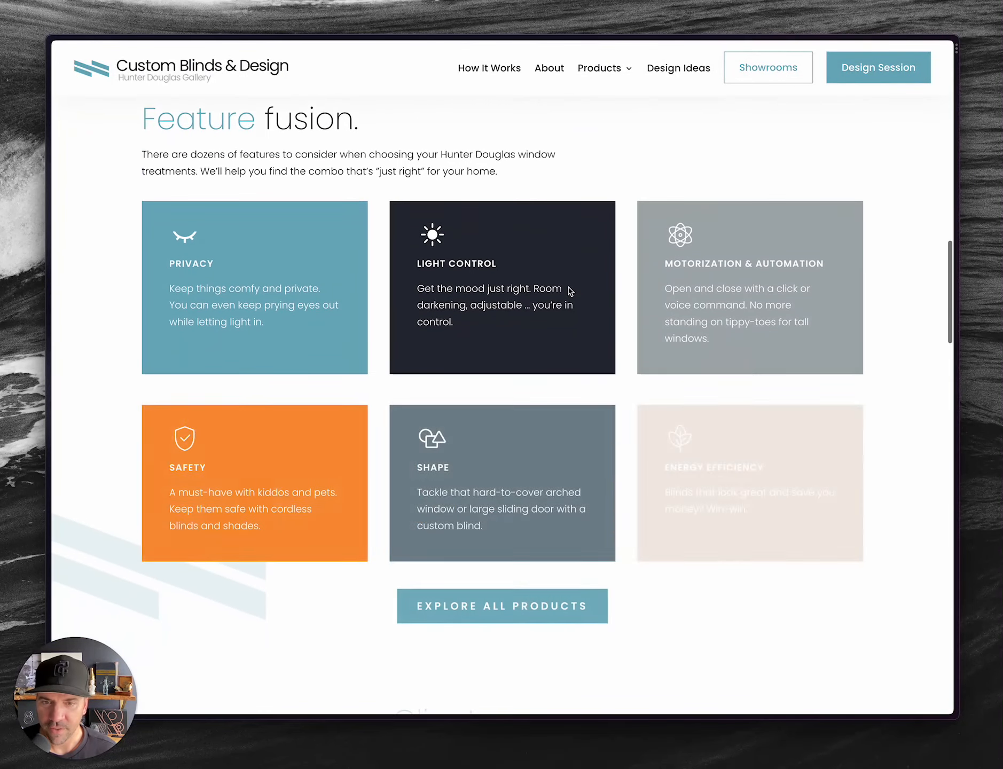
scroll(570, 292, "down", 15)
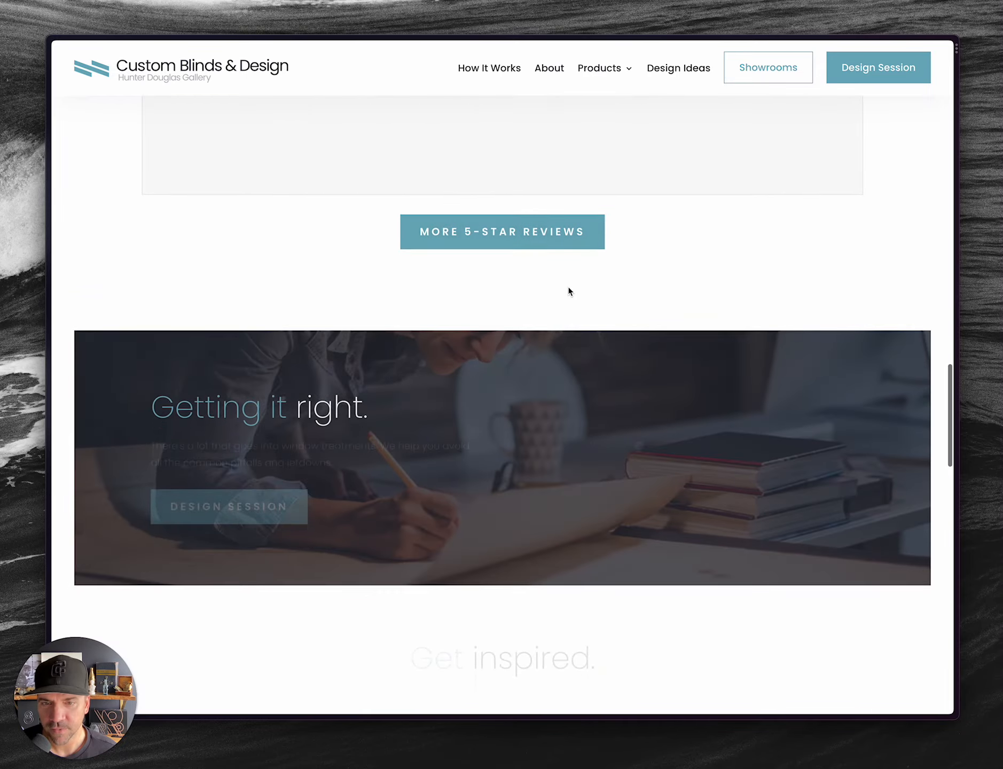
scroll(569, 292, "down", 20)
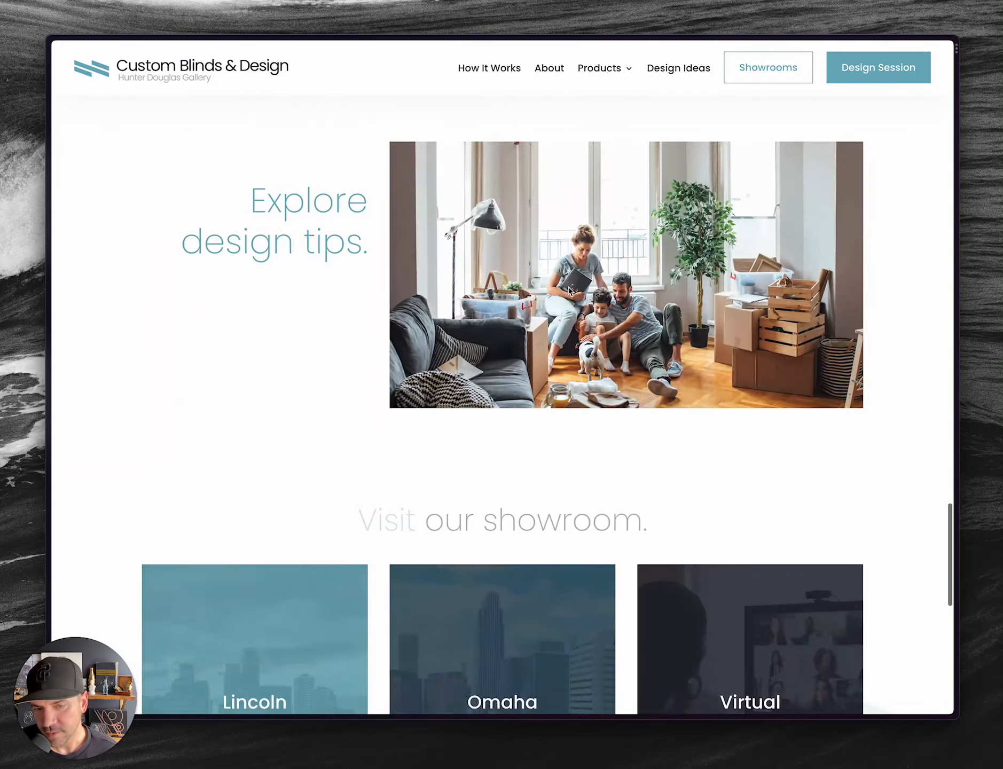
scroll(569, 291, "down", 3)
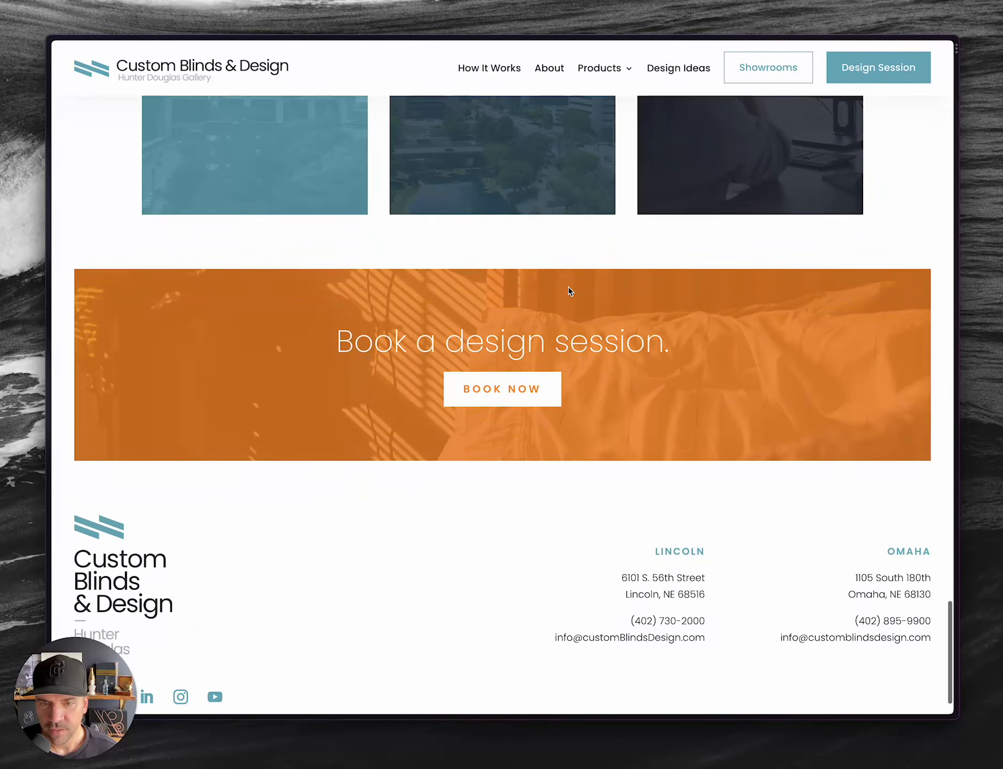
scroll(570, 292, "up", 20)
scroll(569, 290, "up", 20)
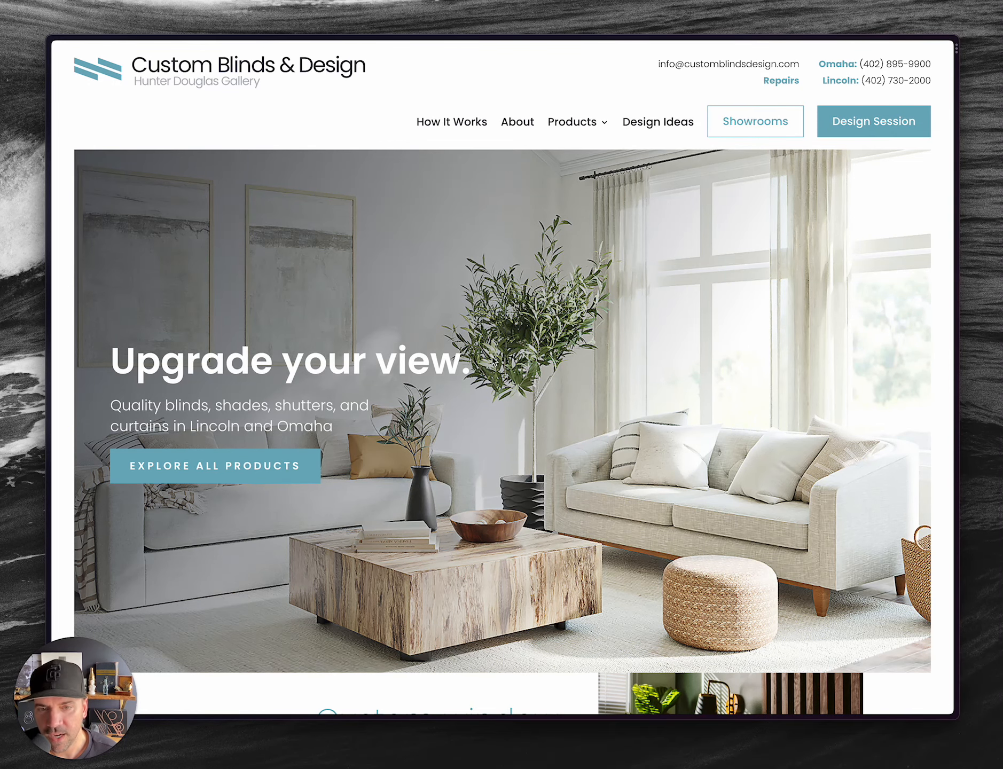
- Review the home page down to the "Getting it right" section, narrowing the browser window slightly along the way
scroll(493, 362, "down", 15)
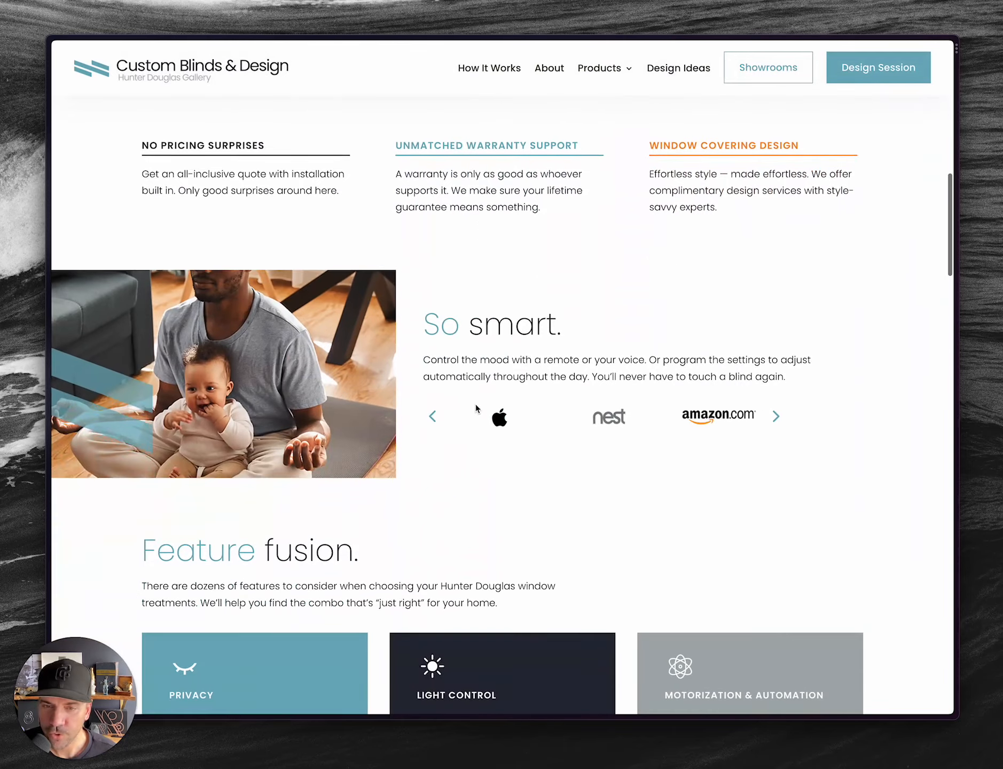
left_click_drag(956, 388, 933, 436)
scroll(591, 459, "down", 10)
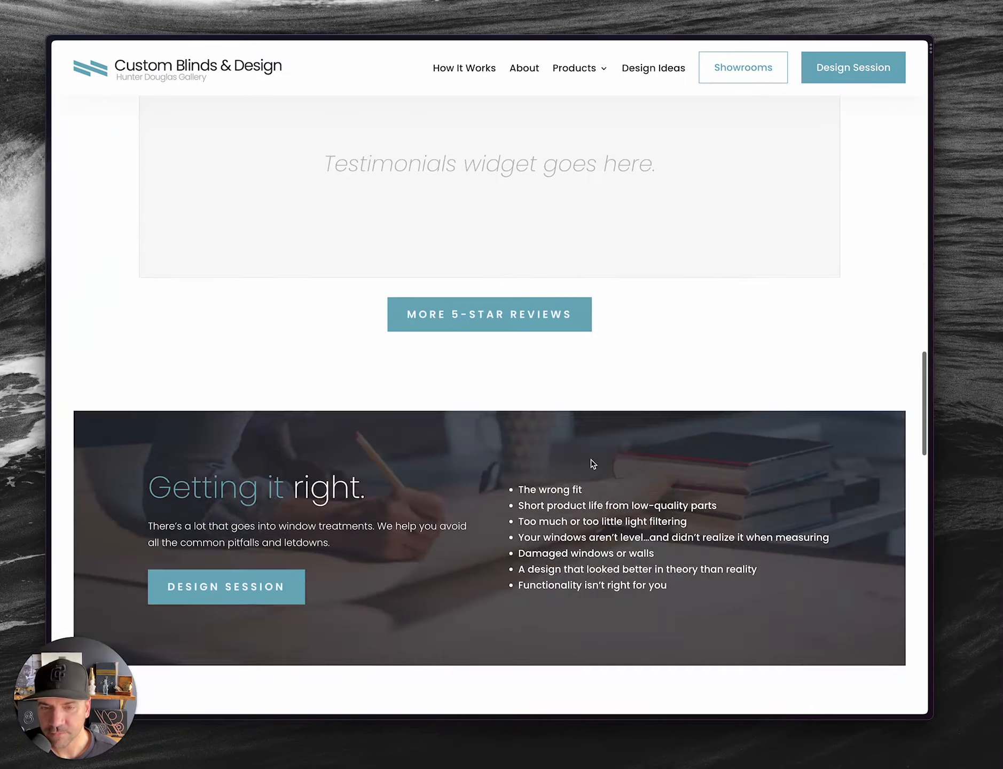
scroll(591, 459, "up", 20)
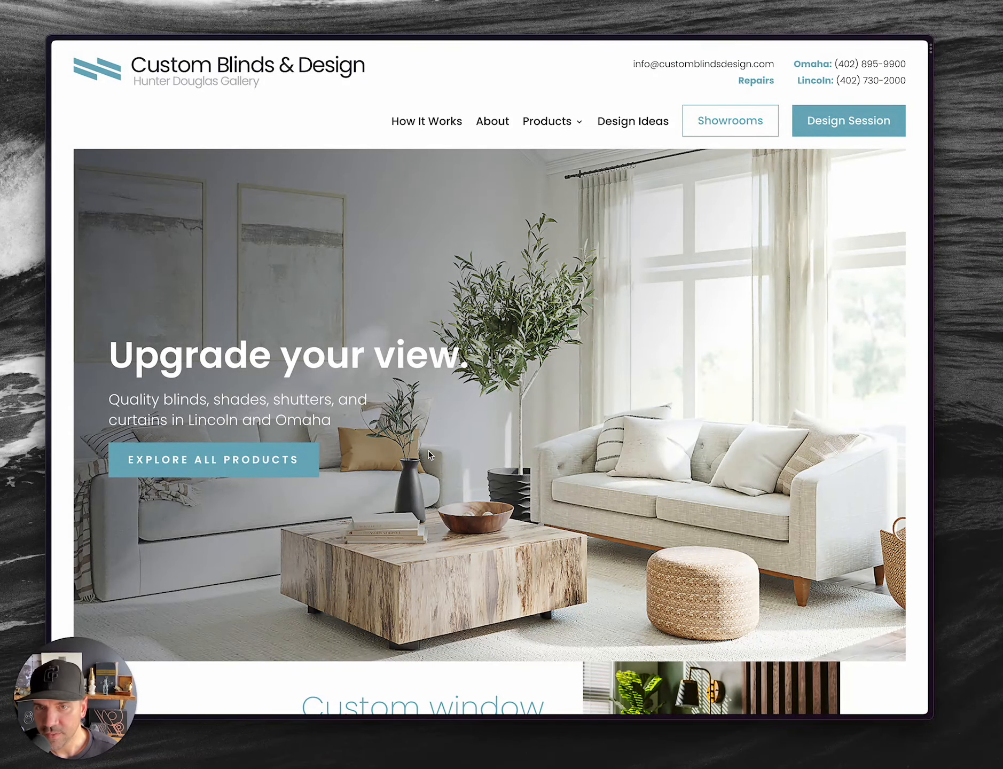
- Switch to the published Interior page and examine its title banner, text section and "Getting it right" section
key("ctrl+Tab")
key("ctrl+Tab")
key("ctrl+Tab")
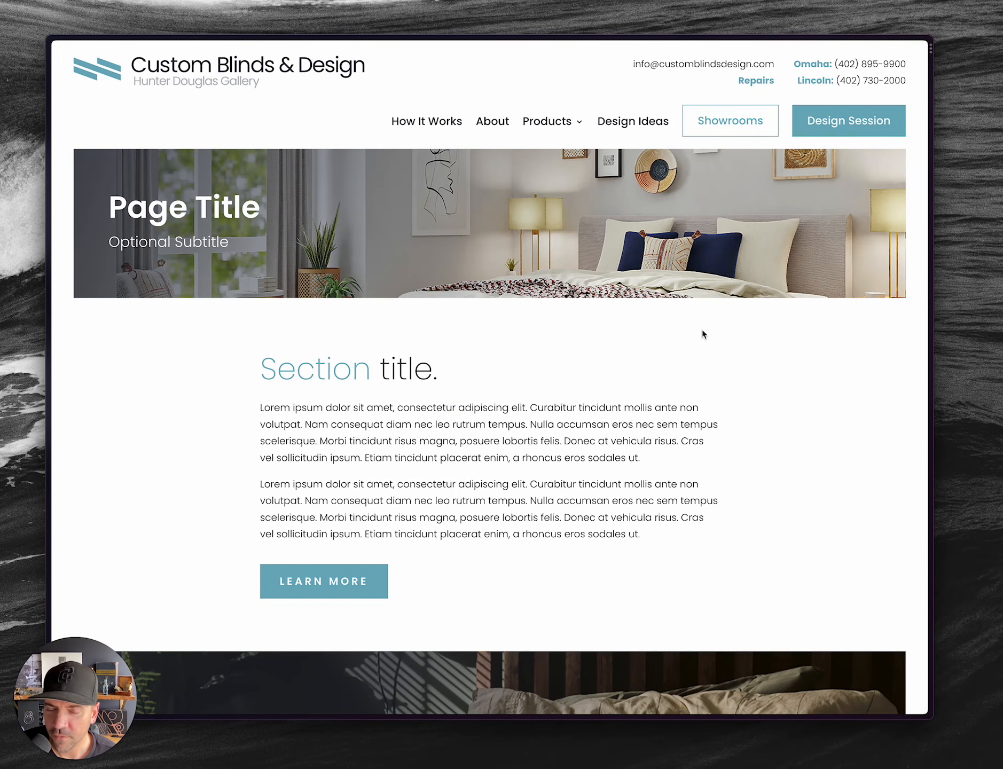
scroll(621, 428, "down", 12)
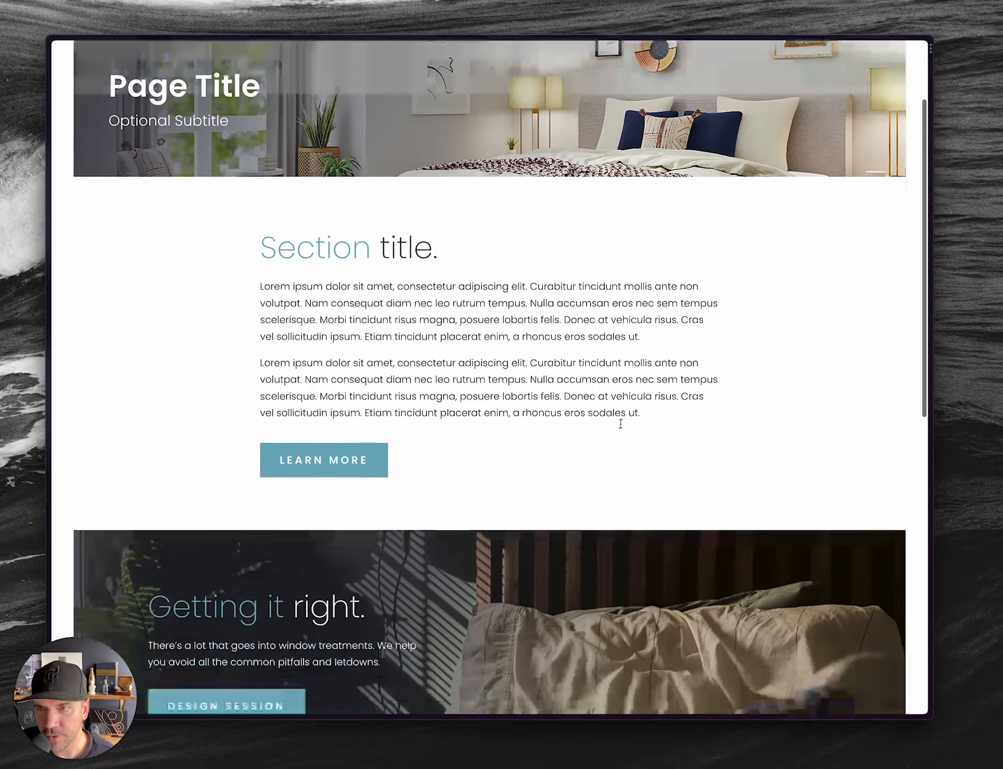
scroll(621, 427, "up", 12)
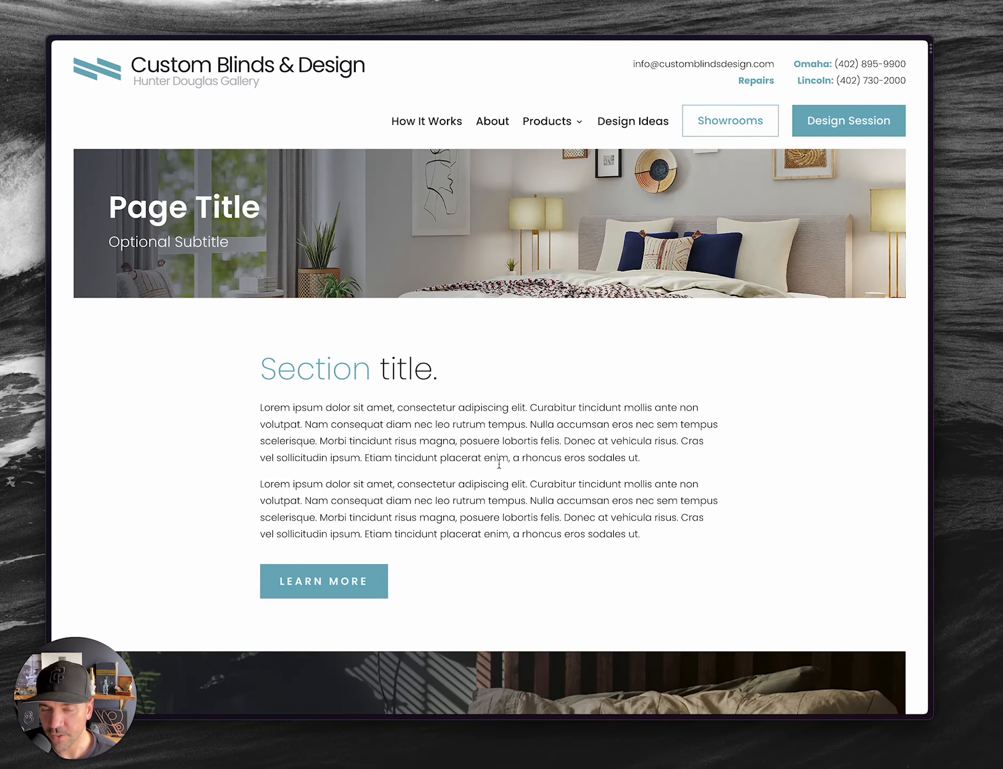
- Compare the home page hero with the Interior page's title banner and section content
key("ctrl+Tab")
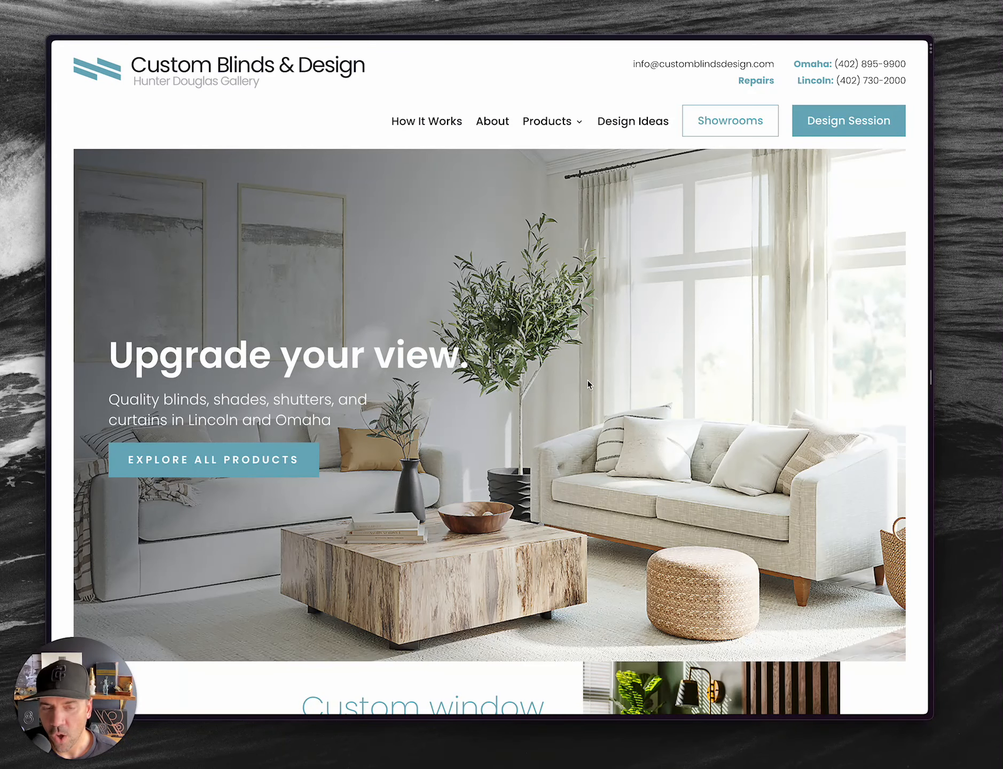
key("ctrl+Tab")
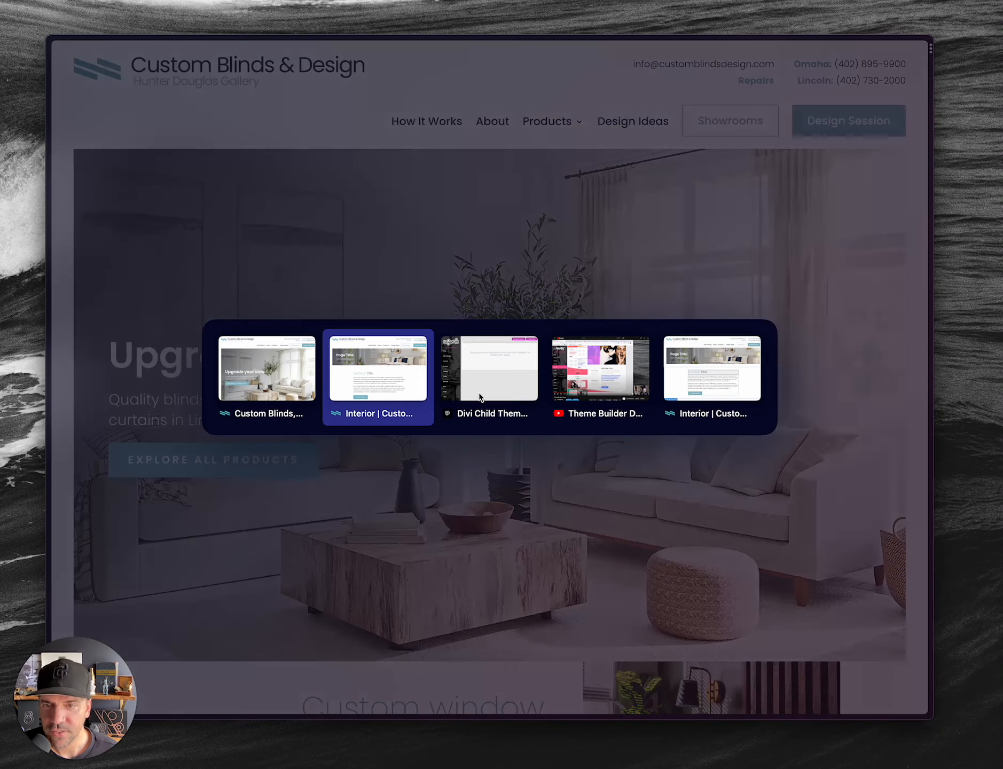
scroll(468, 408, "down", 2)
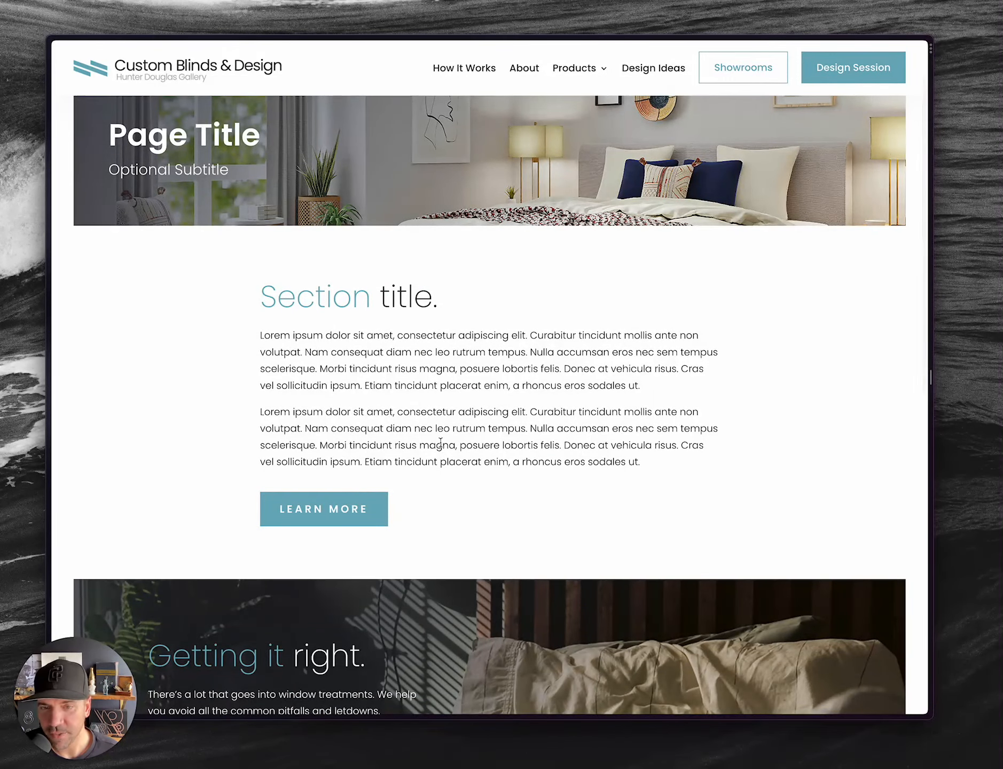
scroll(492, 435, "down", 1)
scroll(491, 435, "up", 1)
scroll(492, 439, "up", 2)
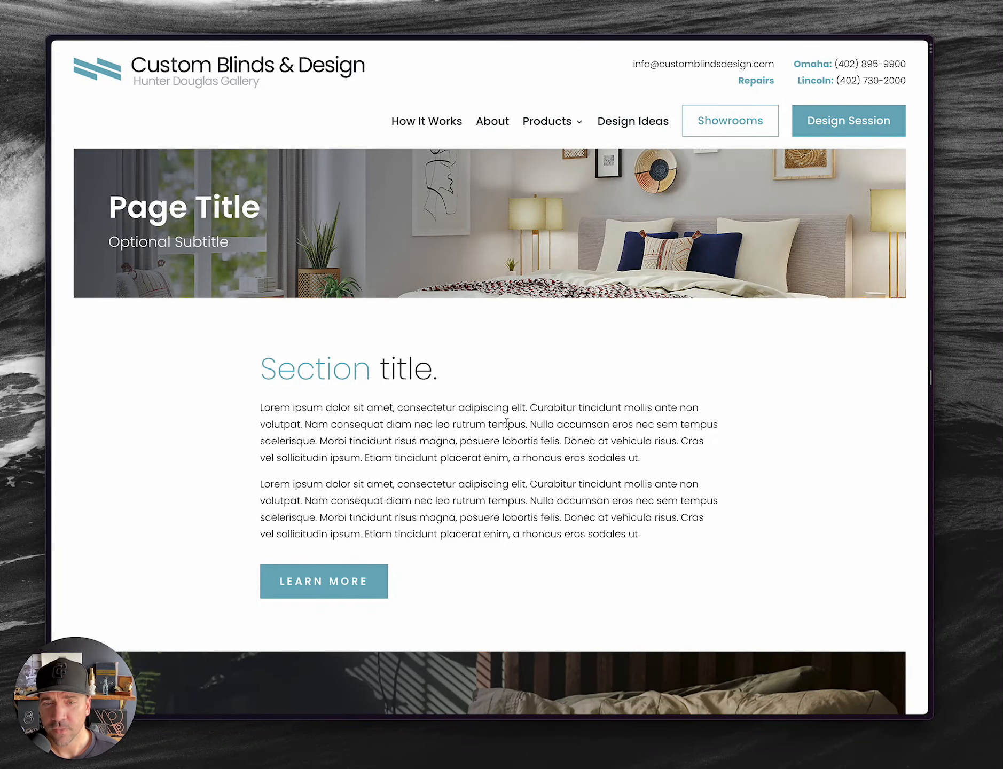
- Switch to the Interior page open in the Divi visual builder and inspect its text and "Getting it right" sections
key("ctrl+Tab")
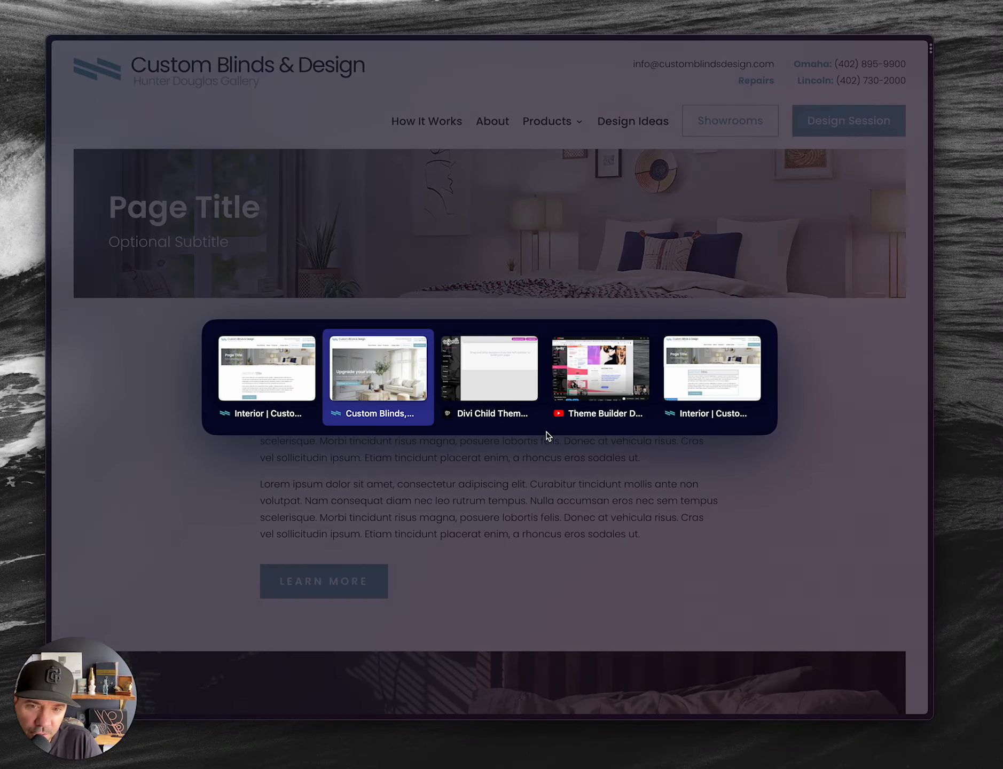
key("ctrl+Tab")
key("ctrl+Tab")
key("ctrl+Tab")
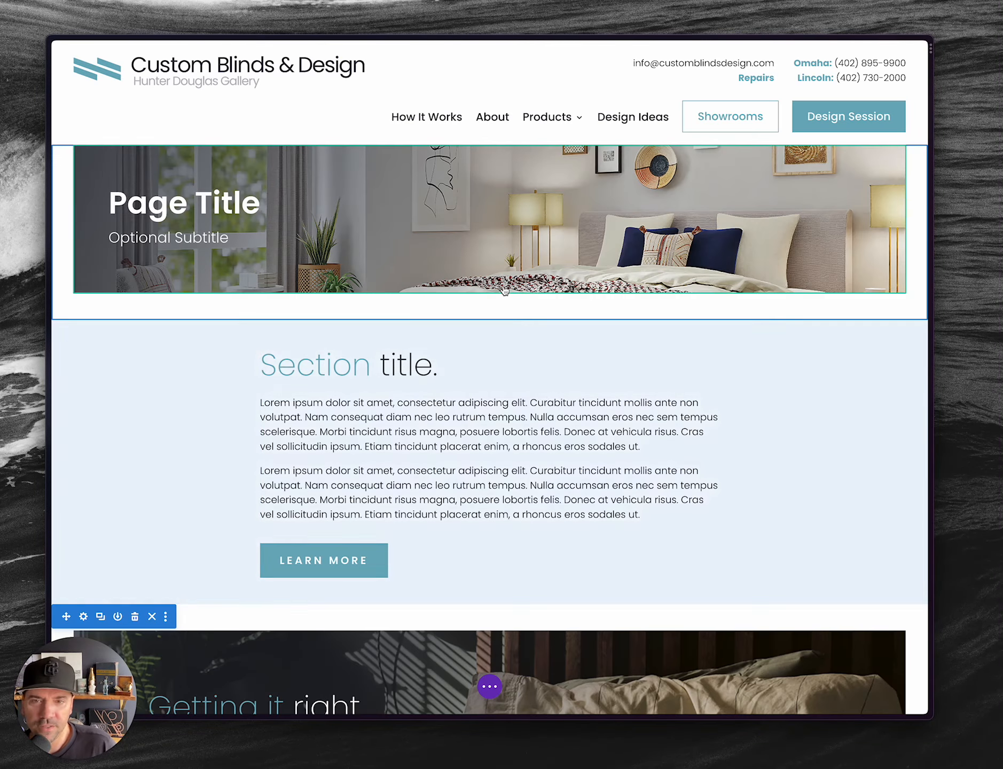
scroll(584, 351, "down", 5)
scroll(583, 351, "up", 2)
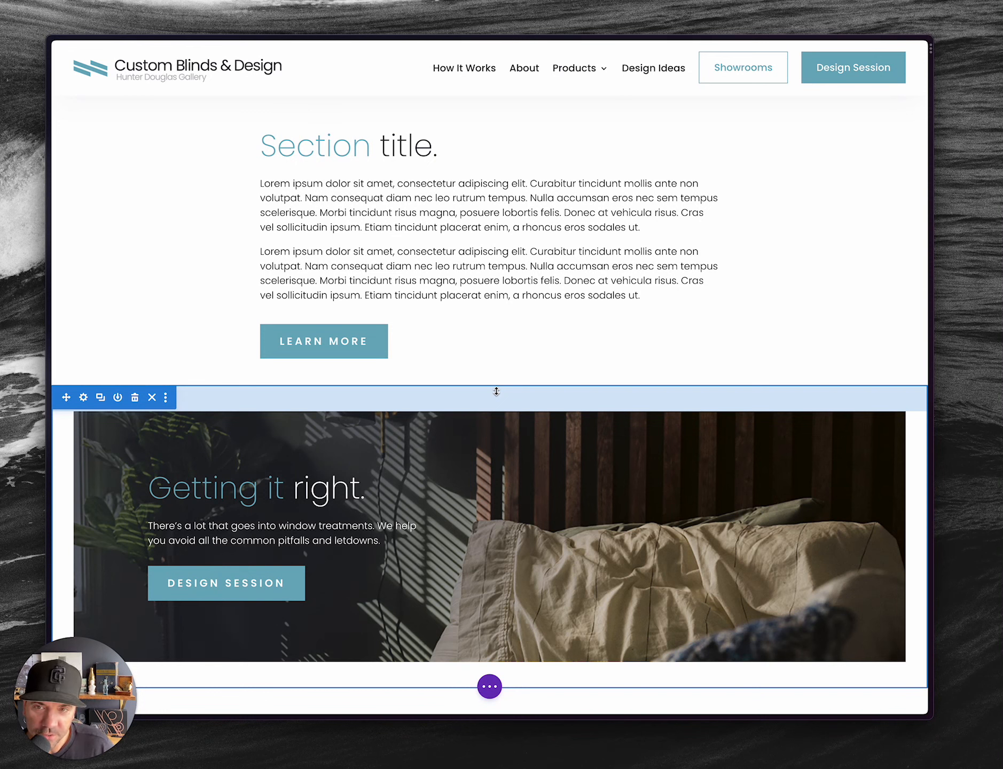
- Return to the home page and examine its "Getting it right" section for comparison with the interior version
key("alt+Tab")
key("alt+Tab")
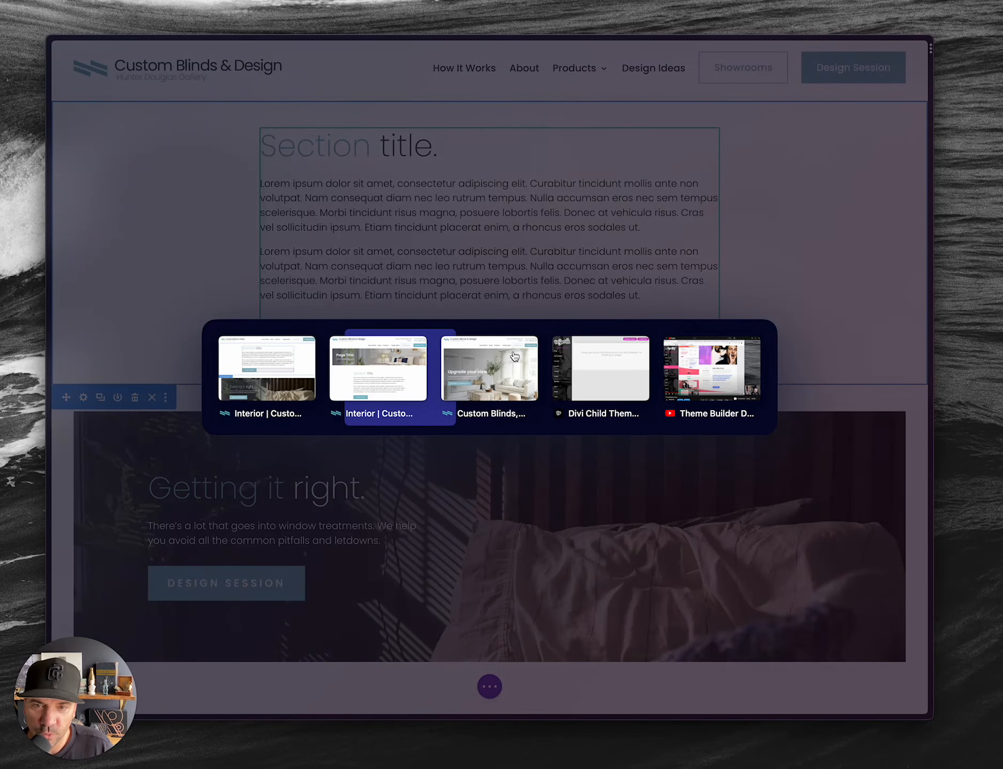
scroll(493, 382, "down", 15)
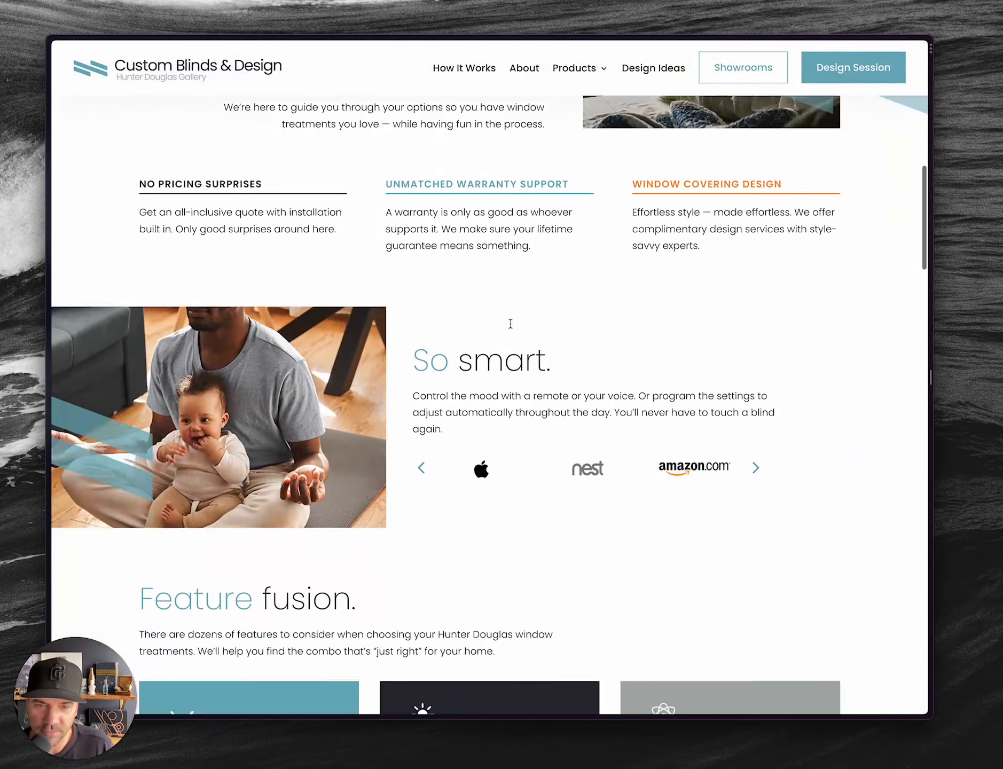
scroll(511, 327, "down", 15)
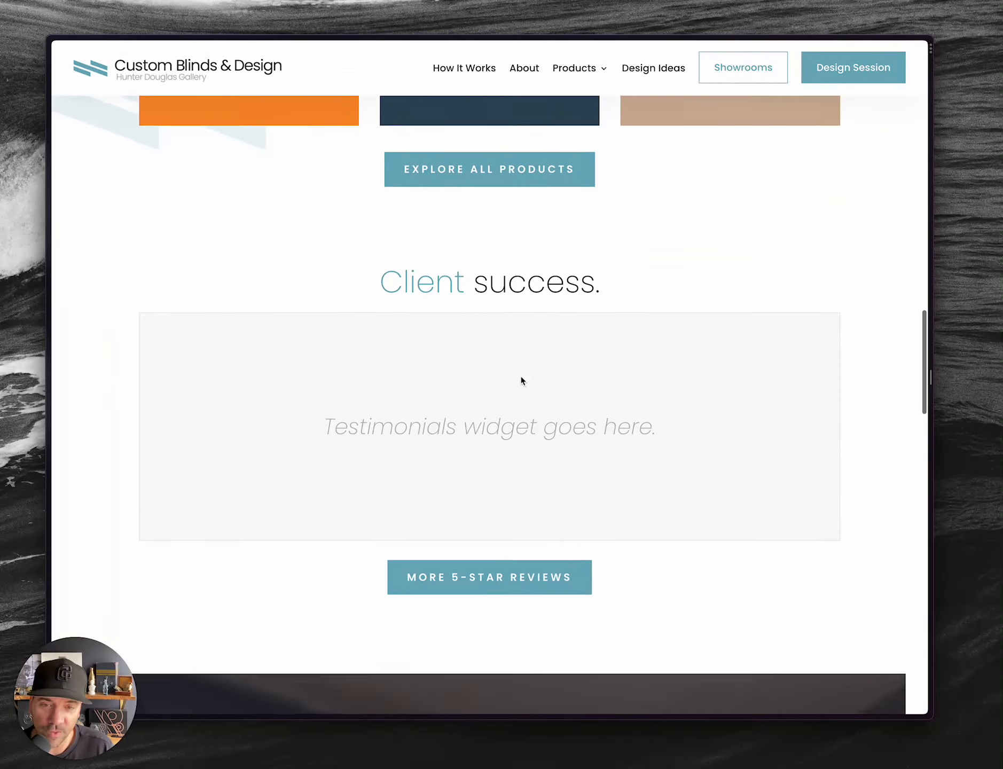
scroll(521, 380, "down", 2)
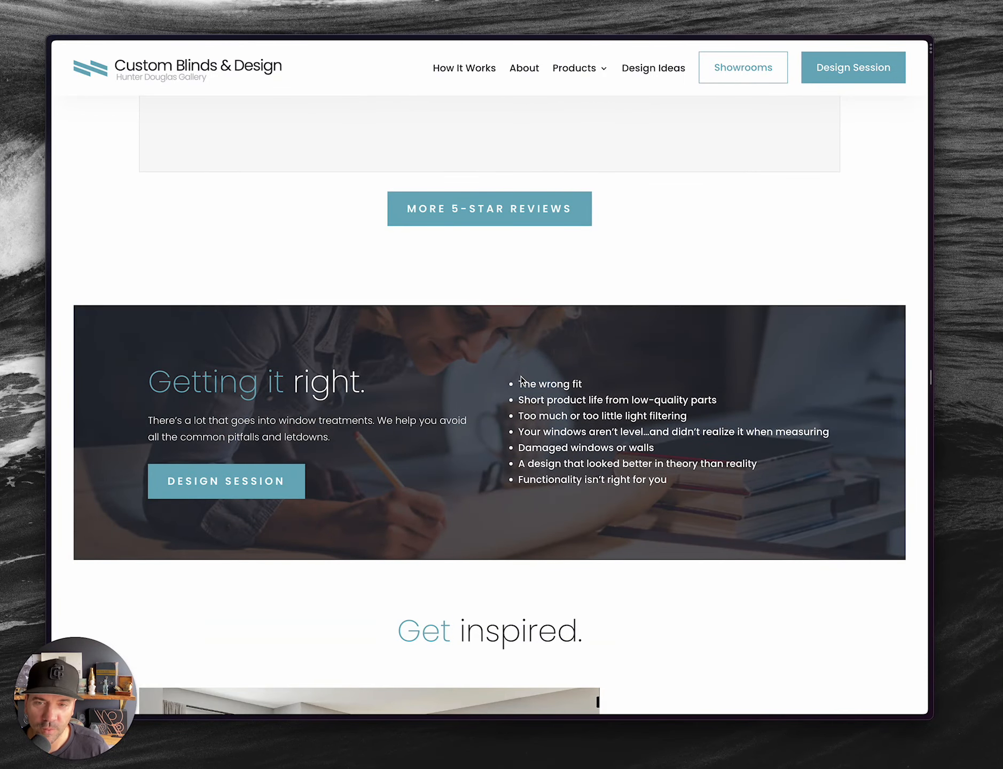
- Examine the published Interior page down to the "Book a design session" banner and footer, and widen the browser window
key("ctrl+Tab")
key("ctrl+Tab")
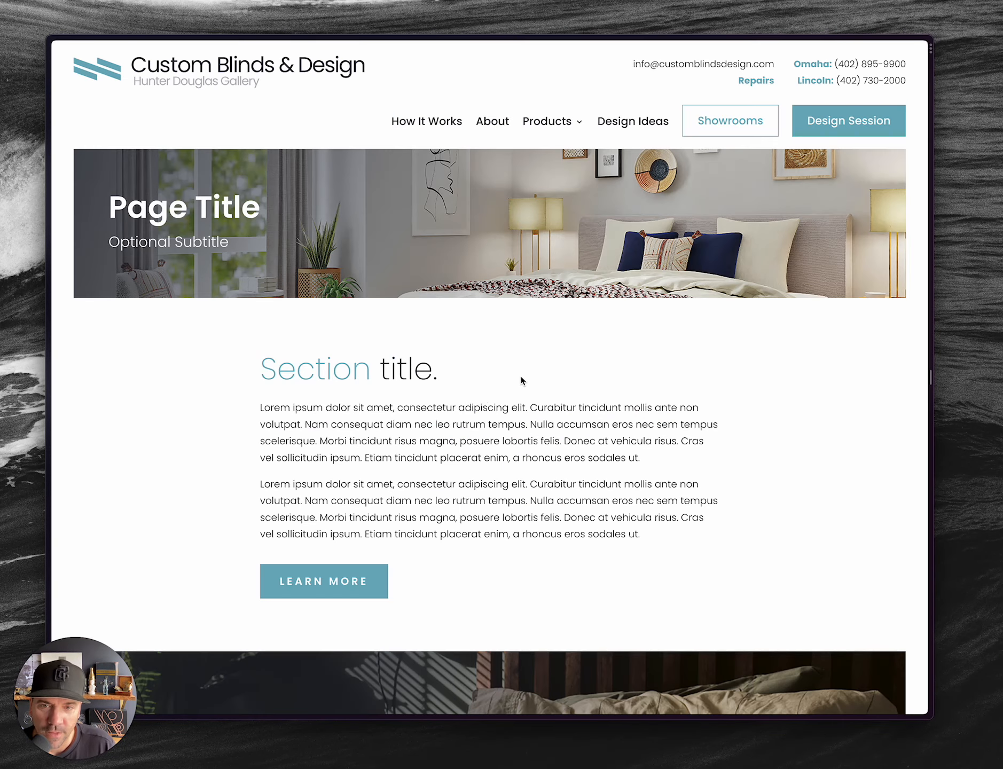
scroll(465, 380, "down", 3)
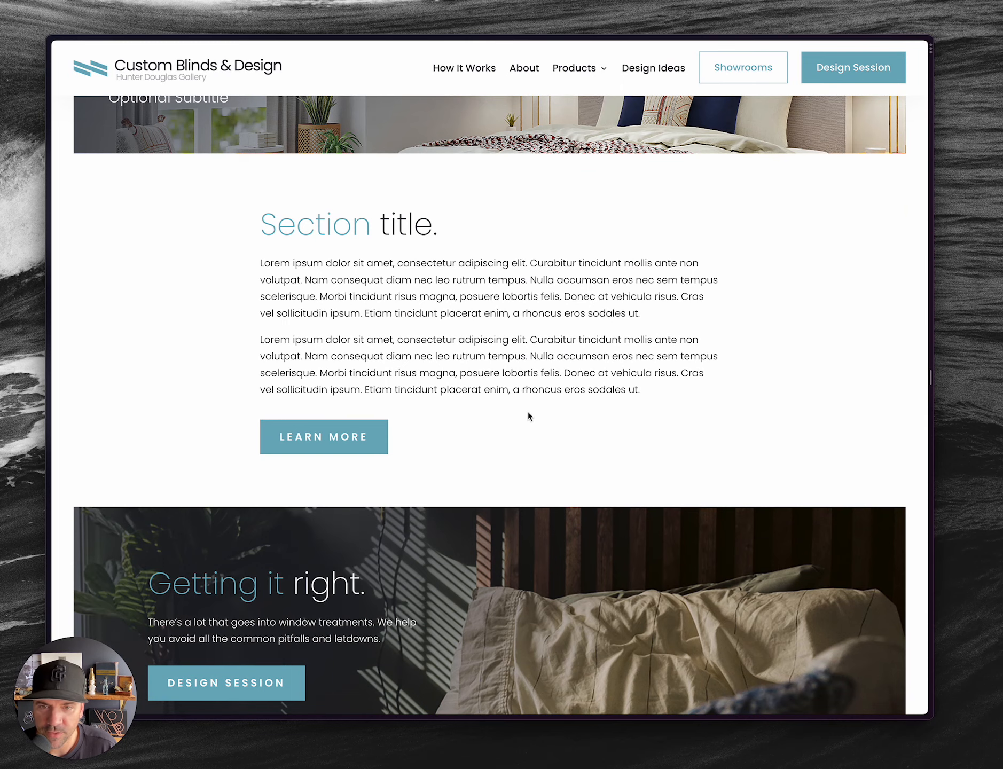
scroll(485, 402, "down", 4)
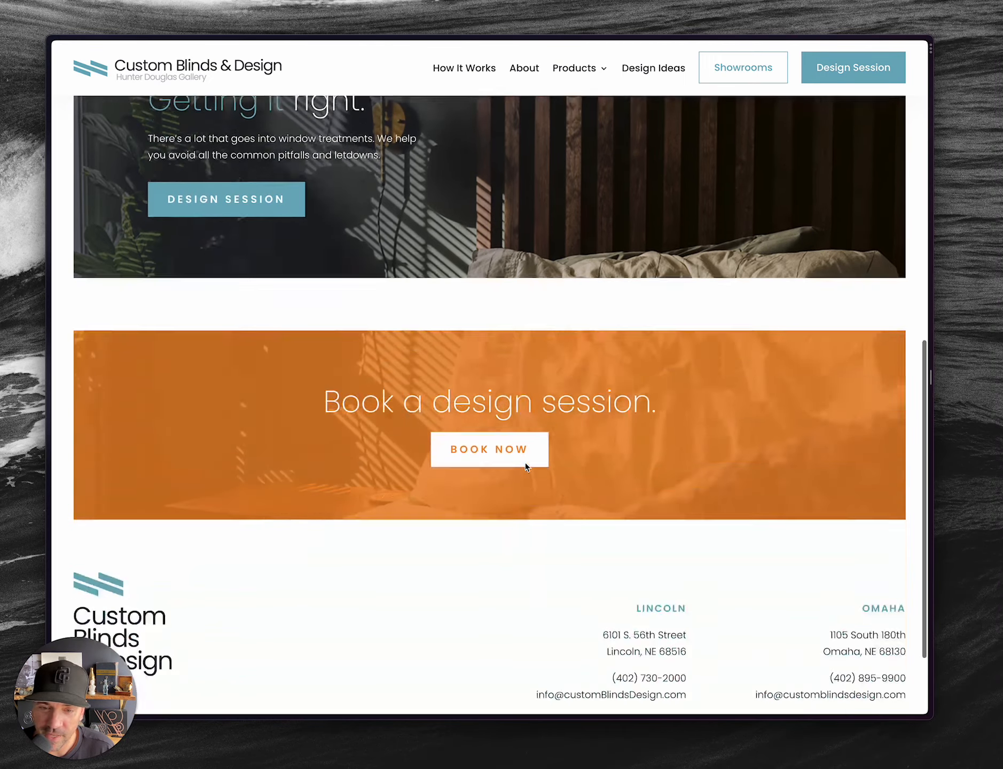
scroll(527, 467, "down", 6)
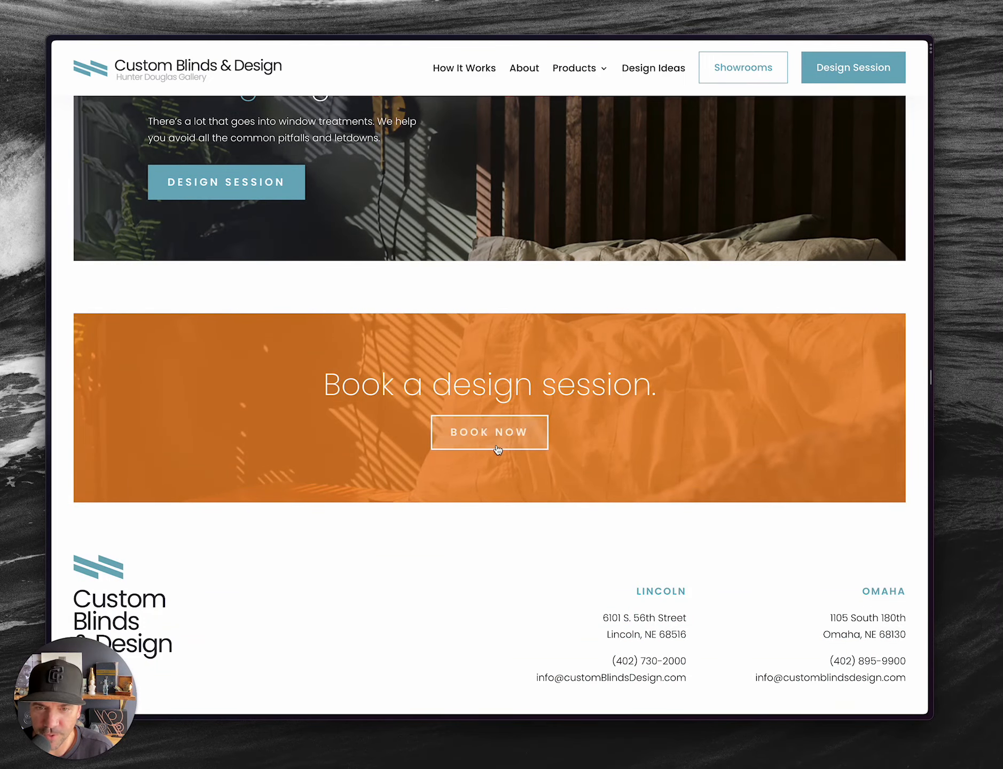
scroll(497, 449, "up", 12)
scroll(497, 445, "down", 3)
scroll(481, 374, "up", 3)
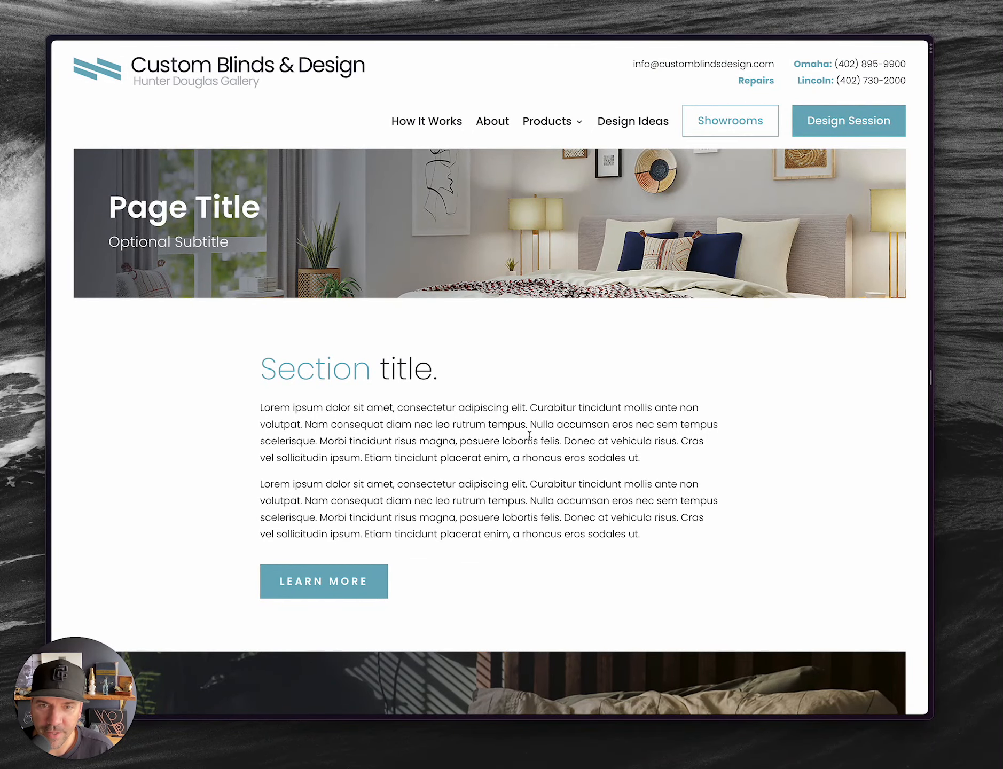
scroll(526, 449, "down", 3)
scroll(517, 331, "up", 3)
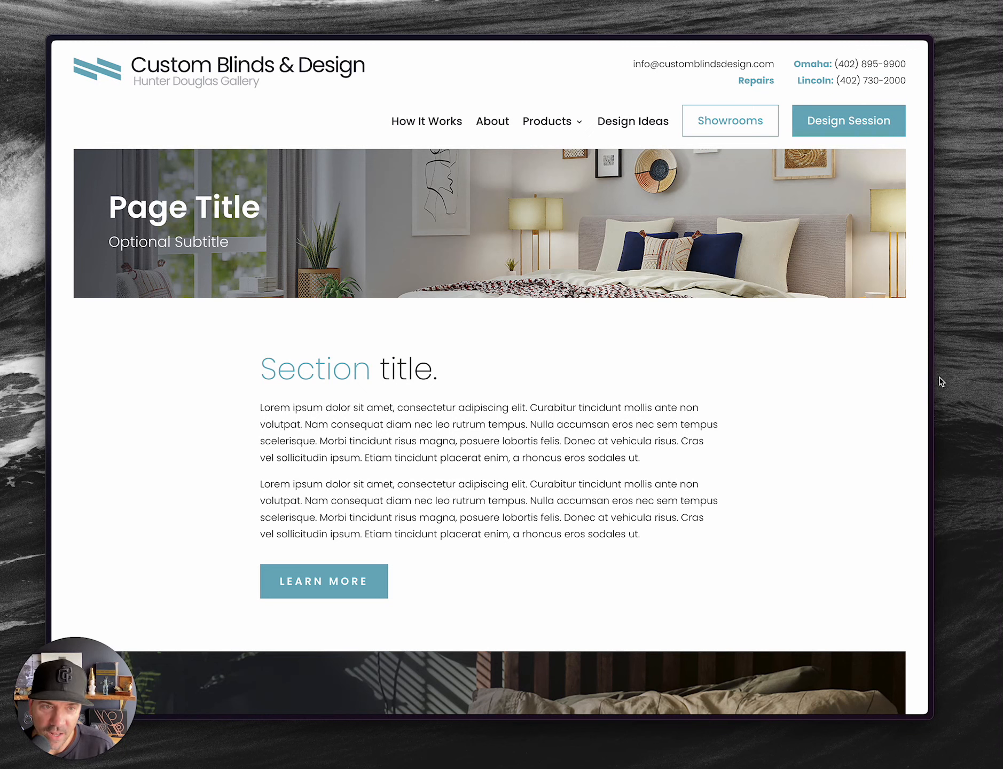
left_click_drag(932, 381, 958, 390)
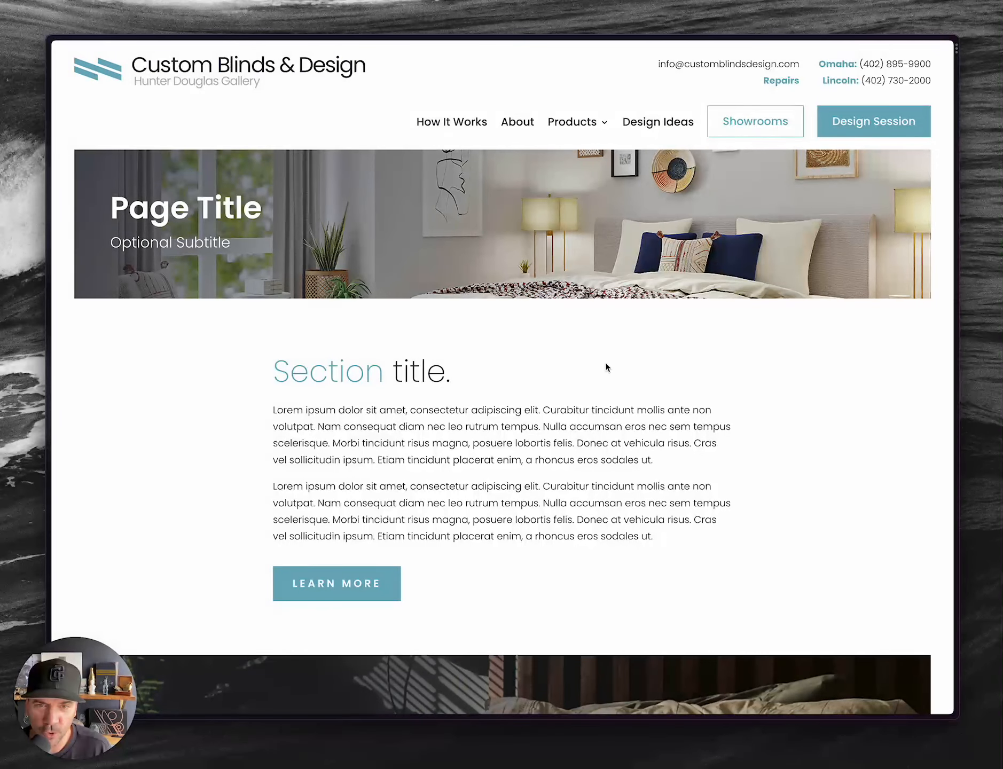
- Compare the home page's product benefit cards with the Interior page's title banner, text and call-to-action sections in the Divi visual builder
key("ctrl+Tab")
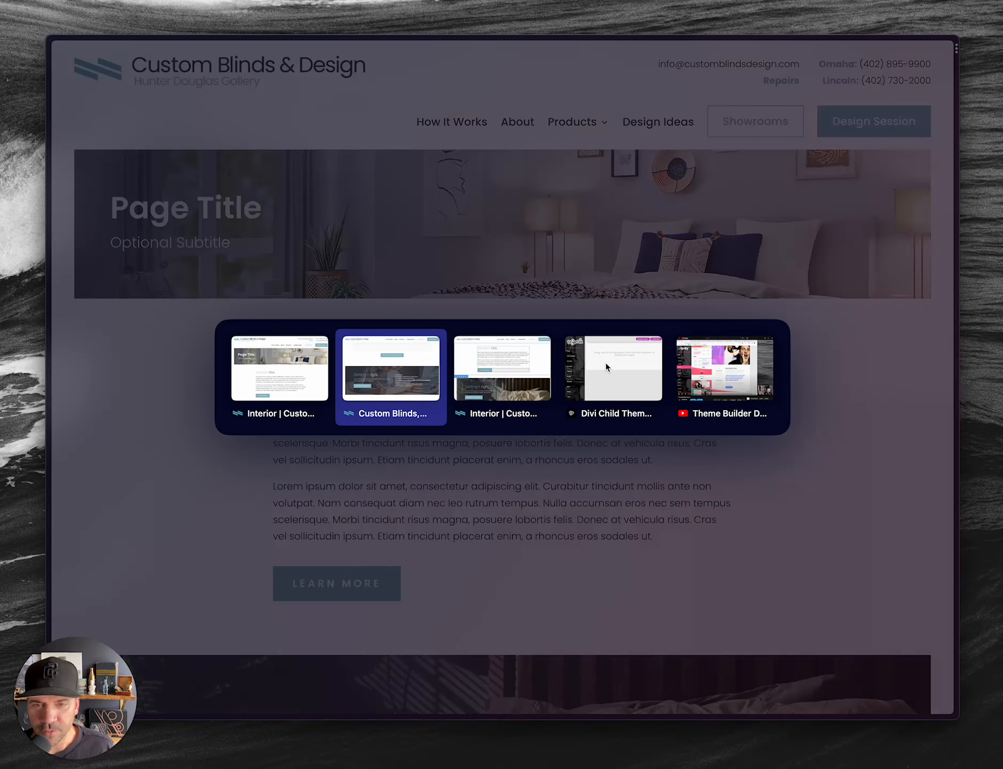
scroll(511, 280, "up", 15)
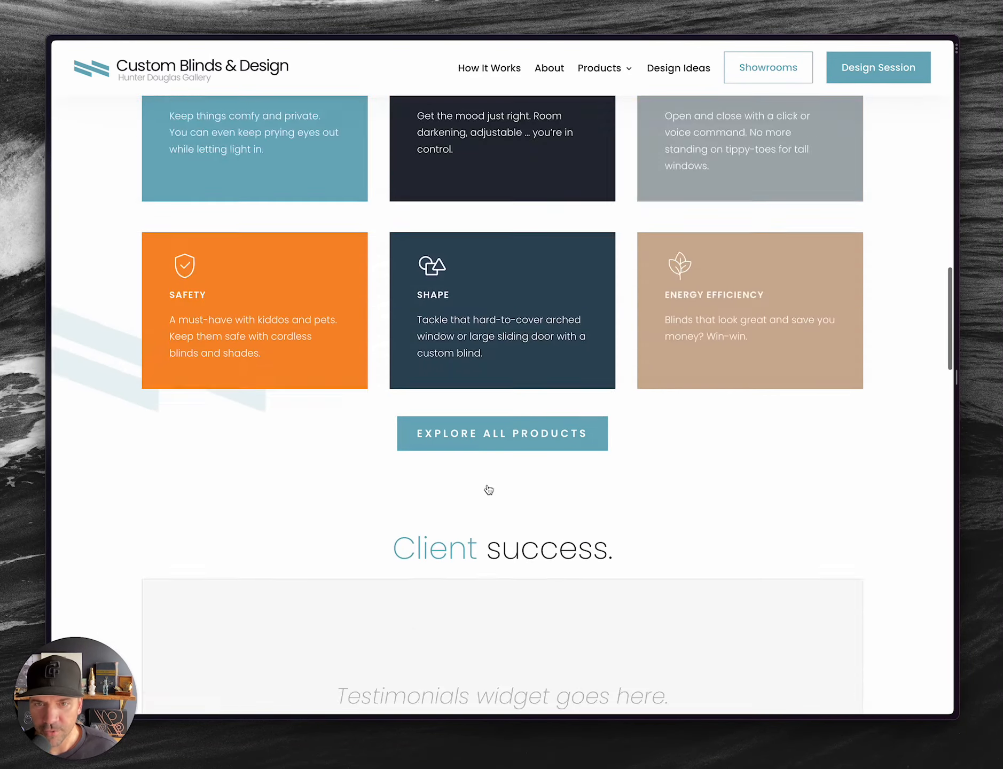
key("ctrl+Tab")
key("ctrl+Tab")
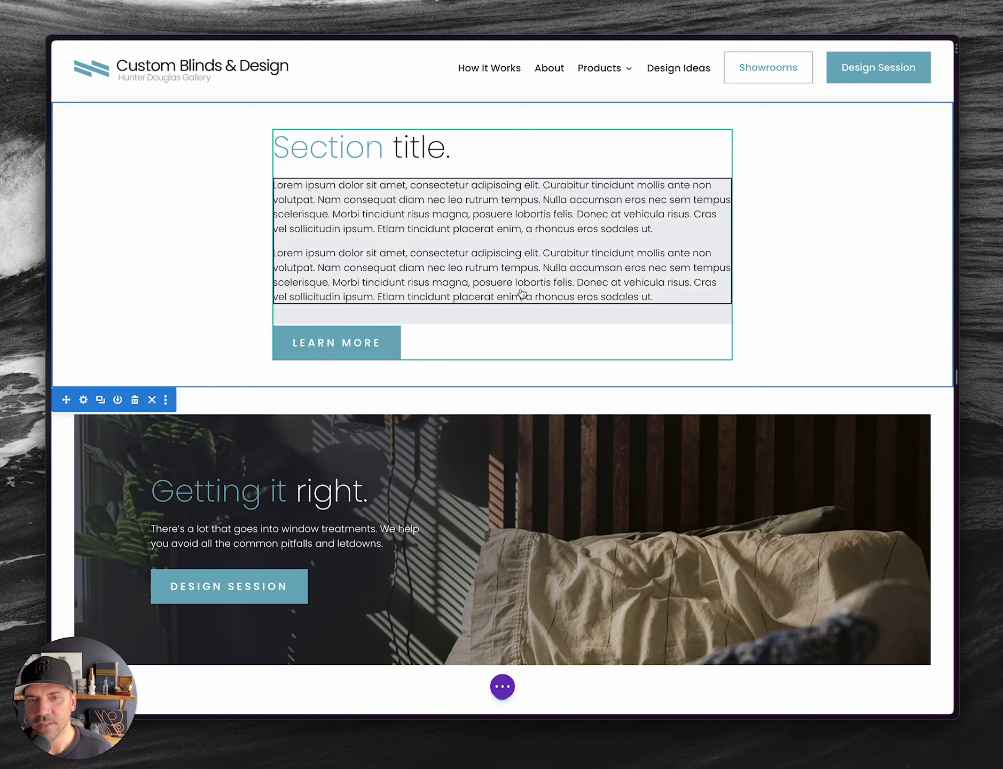
scroll(488, 245, "up", 4)
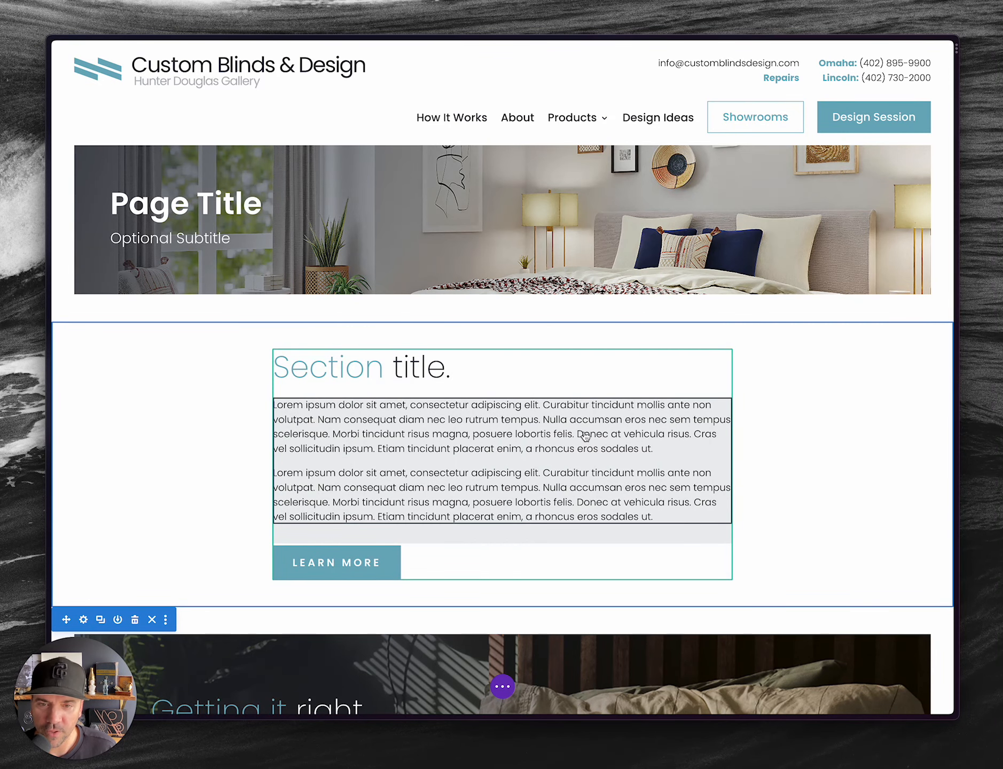
scroll(478, 440, "down", 4)
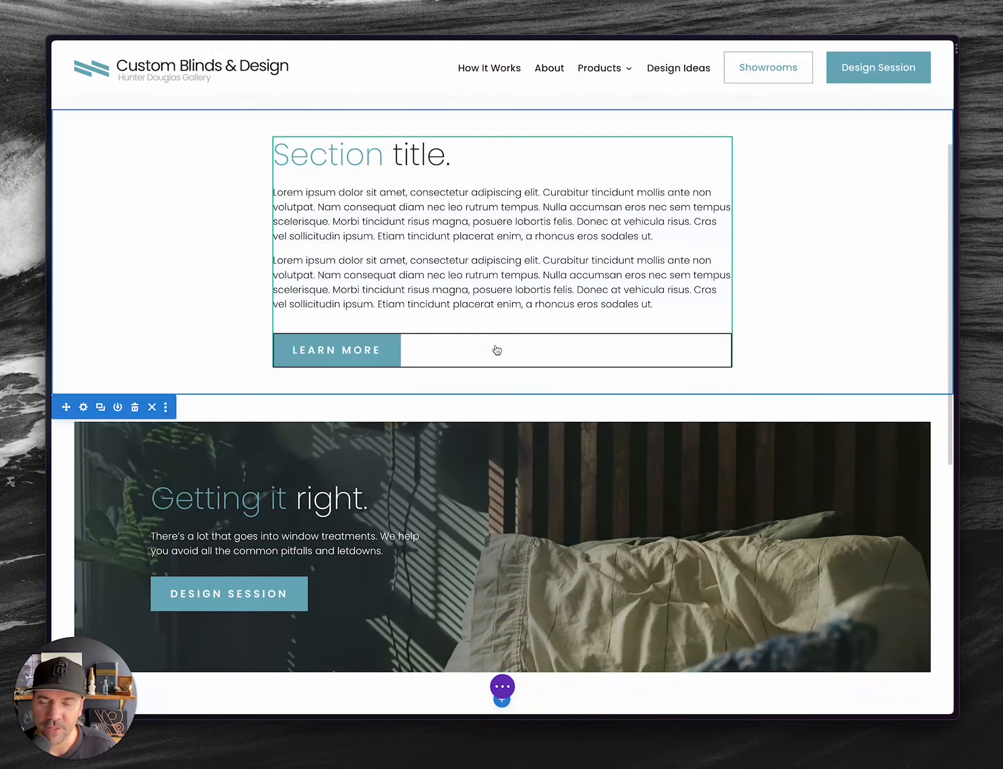
scroll(497, 350, "down", 4)
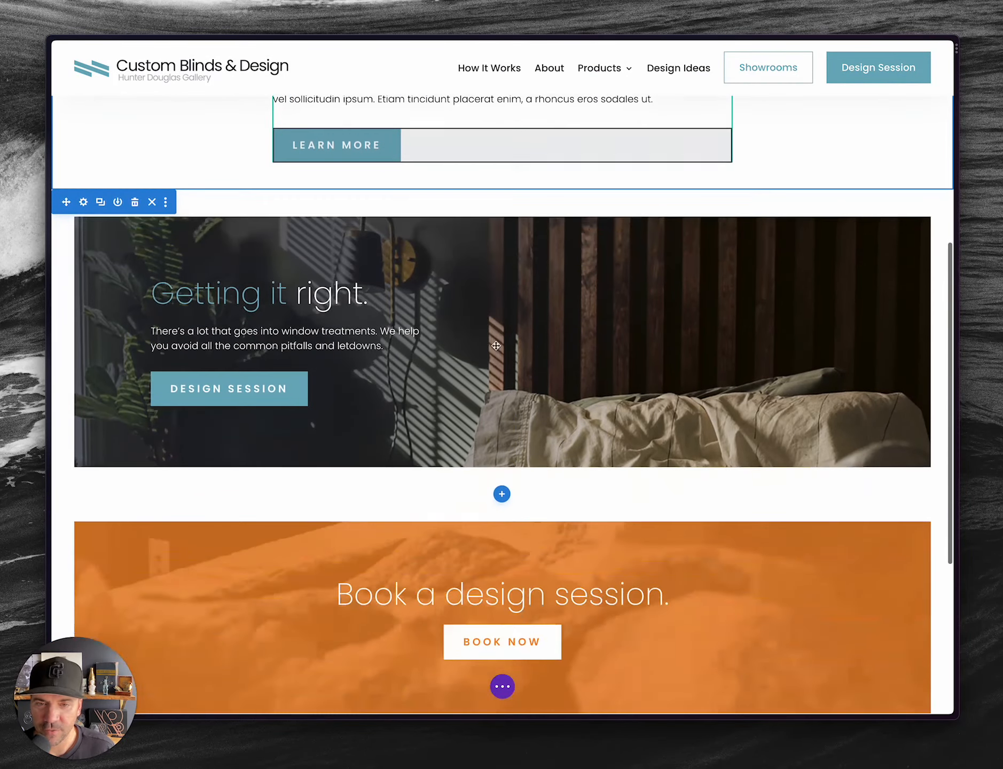
scroll(412, 417, "up", 8)
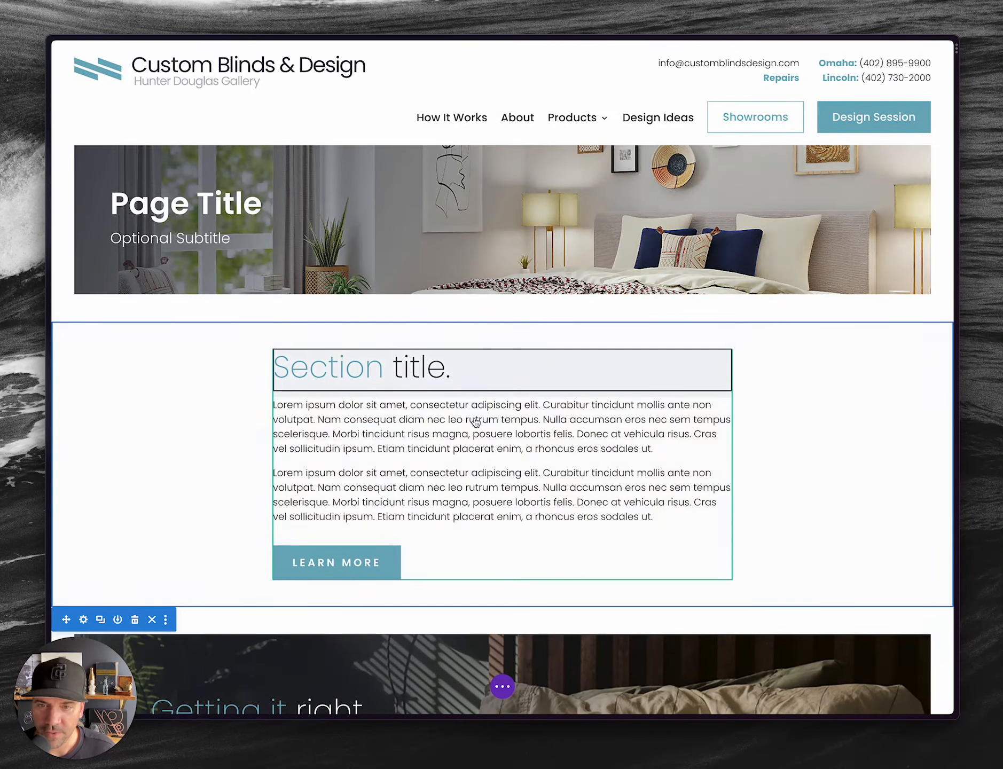
- Switch to the Superfly Builder and start a fresh layout with the Wireframe Kit theme
key("alt+Tab")
key("alt+Tab")
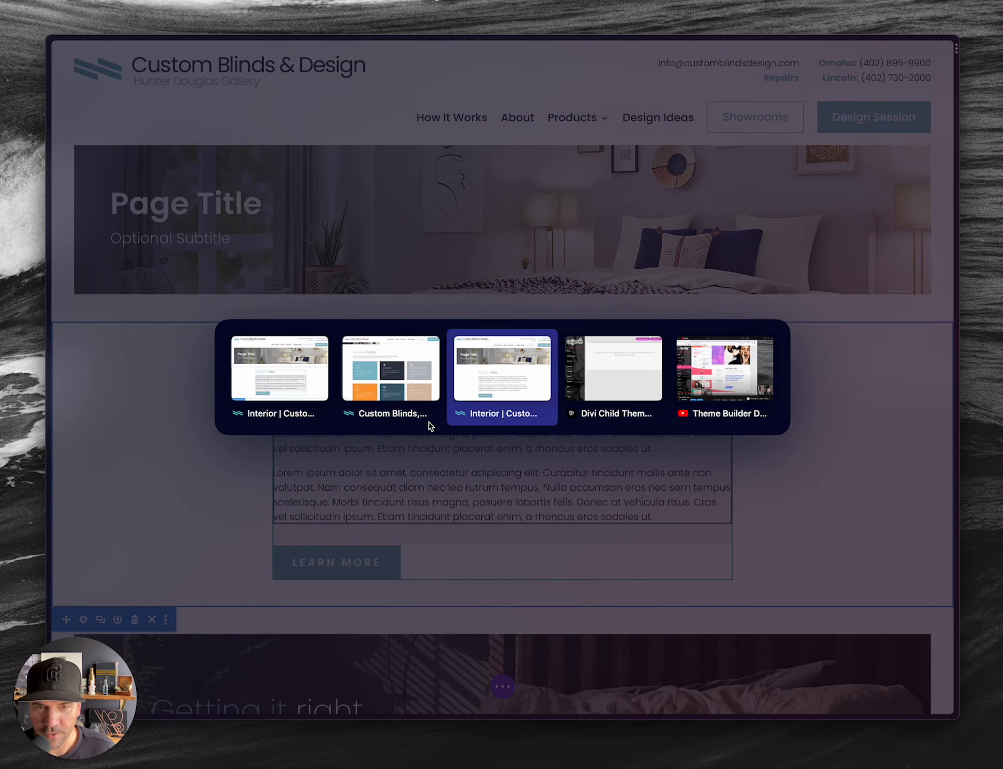
left_click(864, 74)
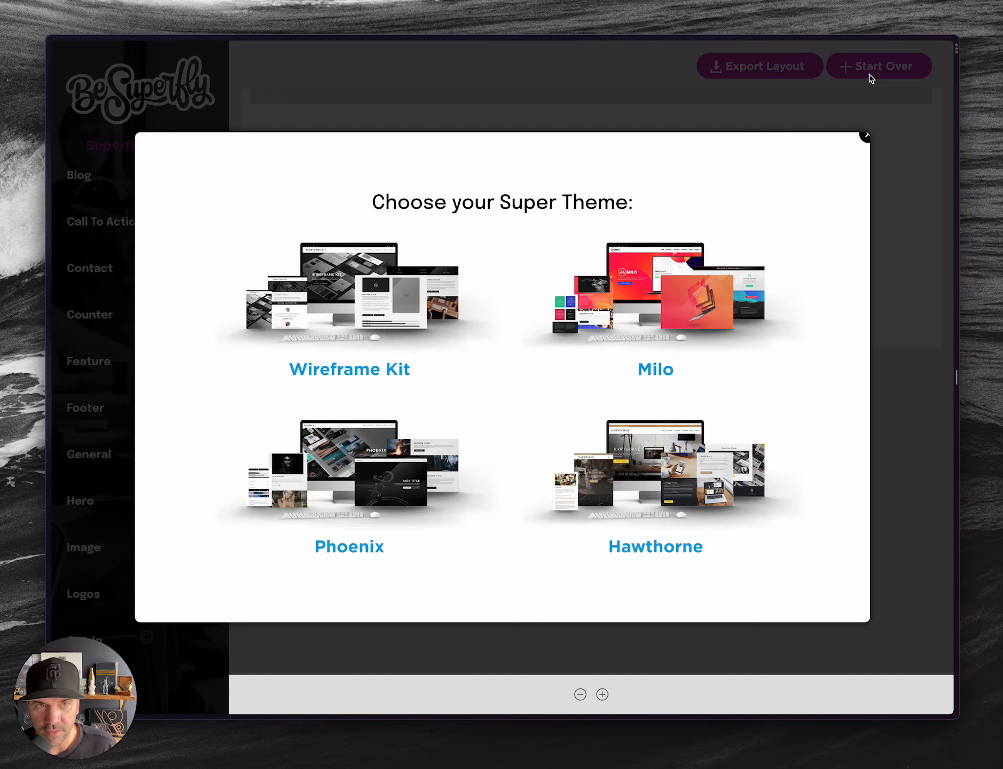
left_click(350, 283)
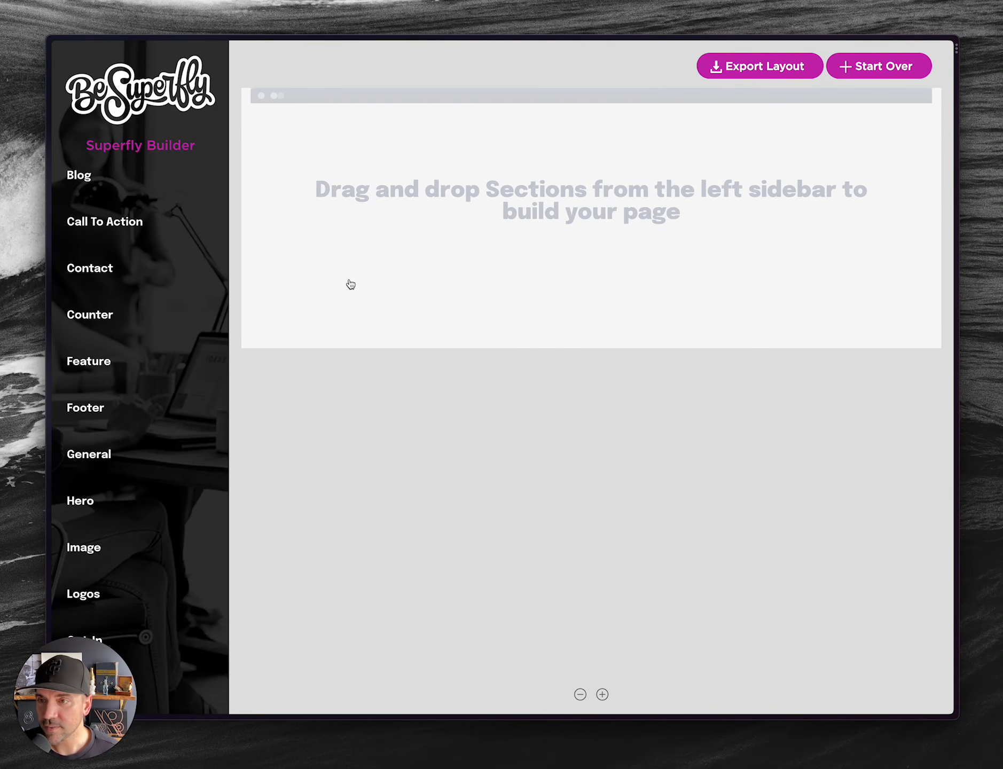
- Browse the blog, call-to-action and contact sections, and place the dark four-number counter section on the empty page
mouse_move(127, 189)
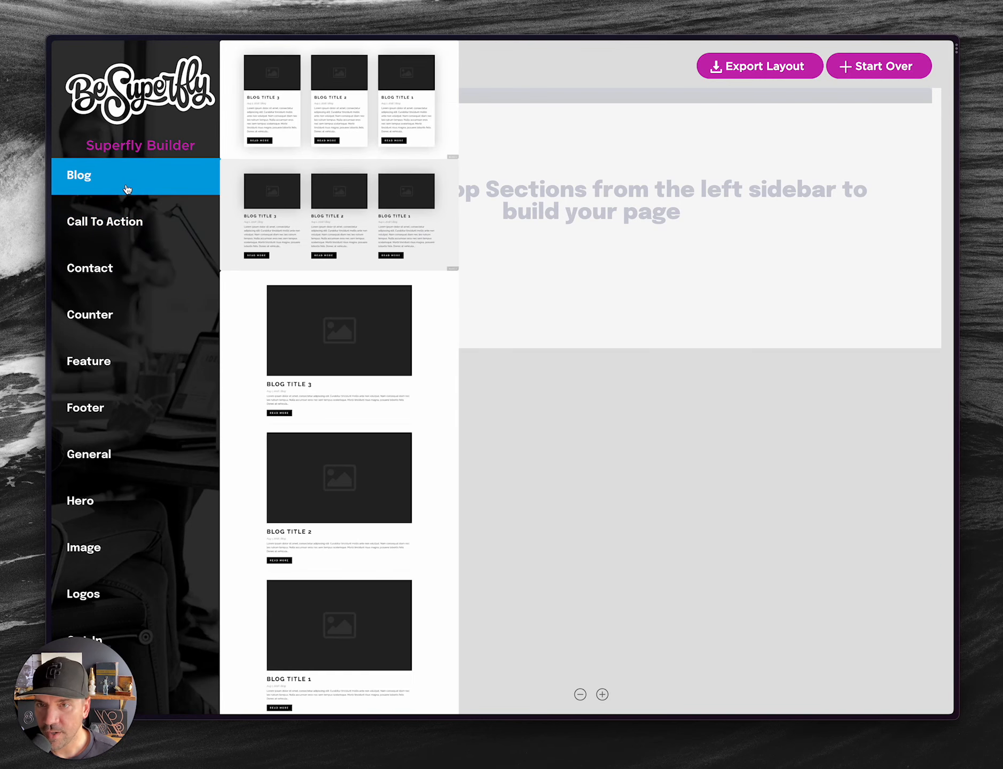
mouse_move(127, 233)
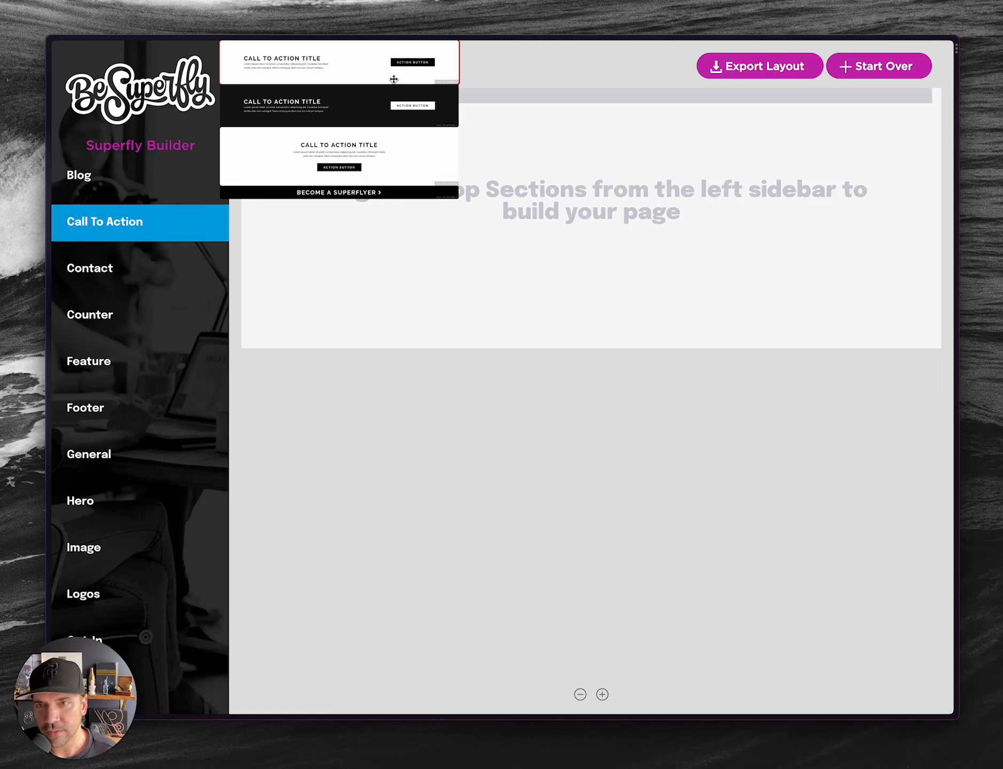
mouse_move(171, 271)
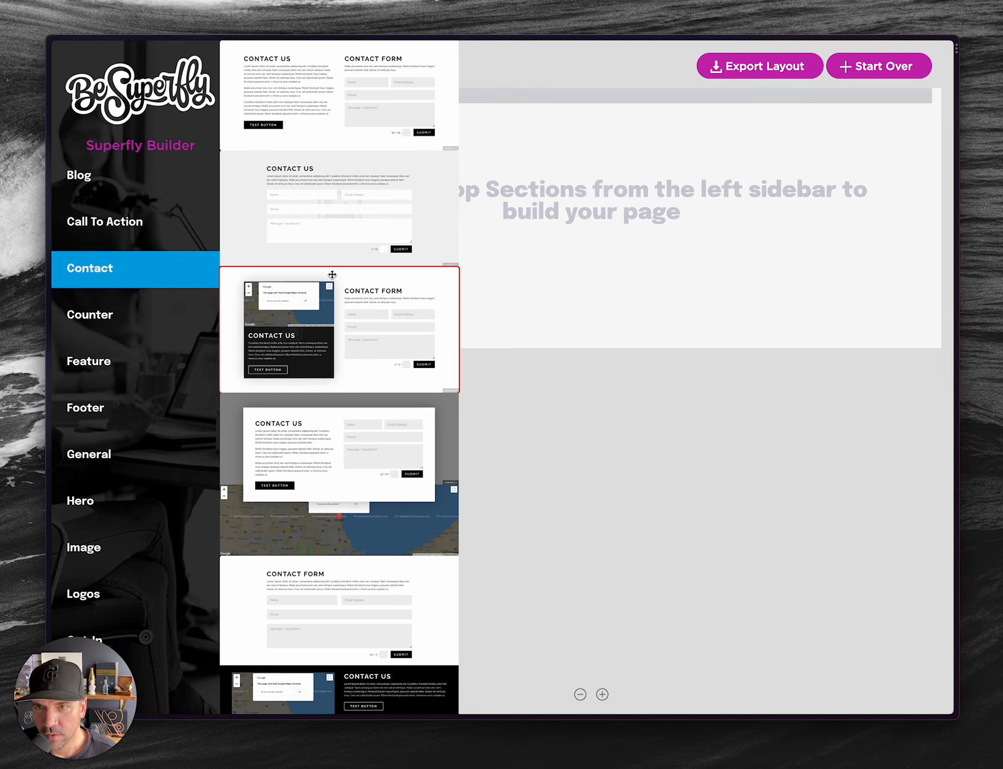
scroll(359, 340, "down", 3)
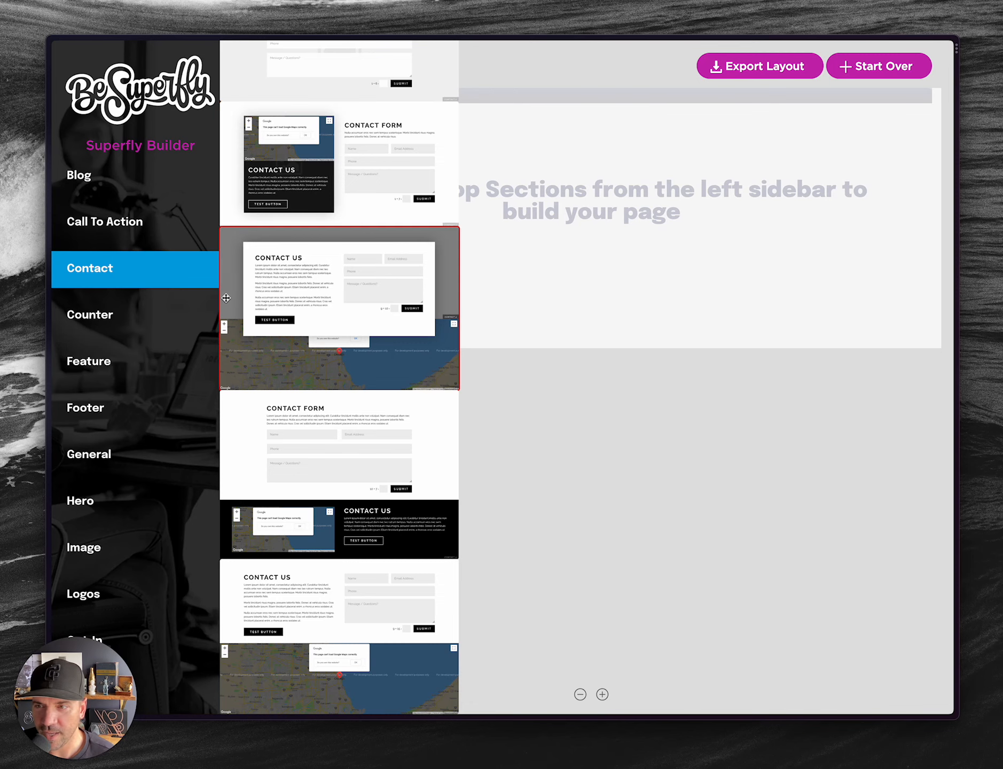
left_click(154, 321)
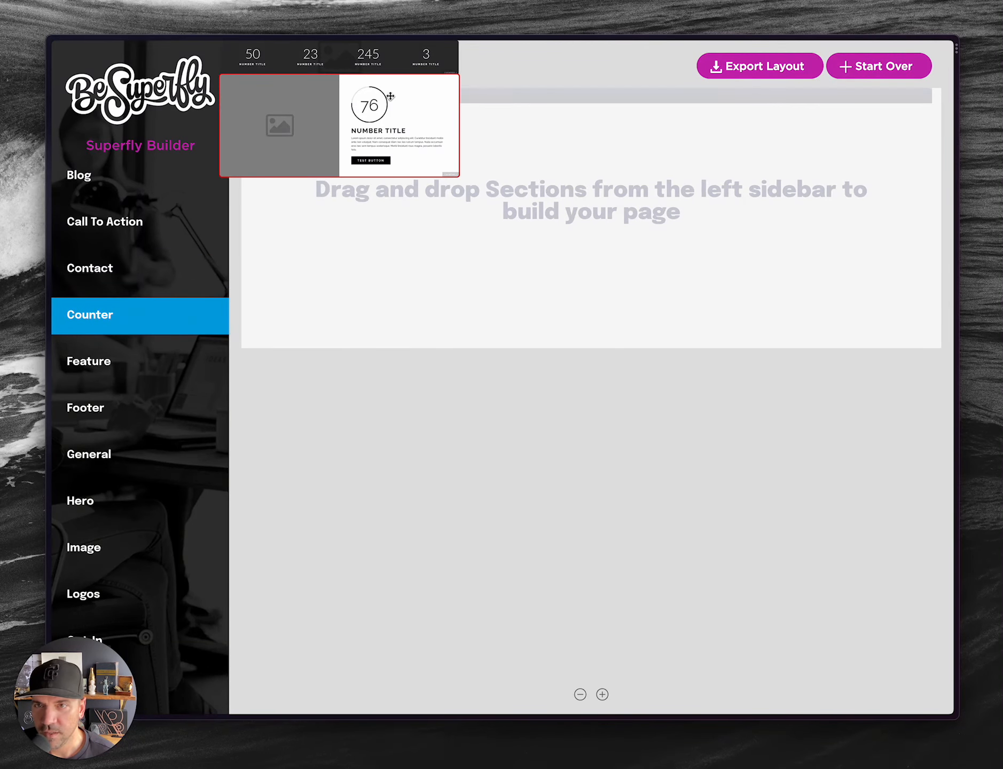
left_click_drag(405, 59, 622, 279)
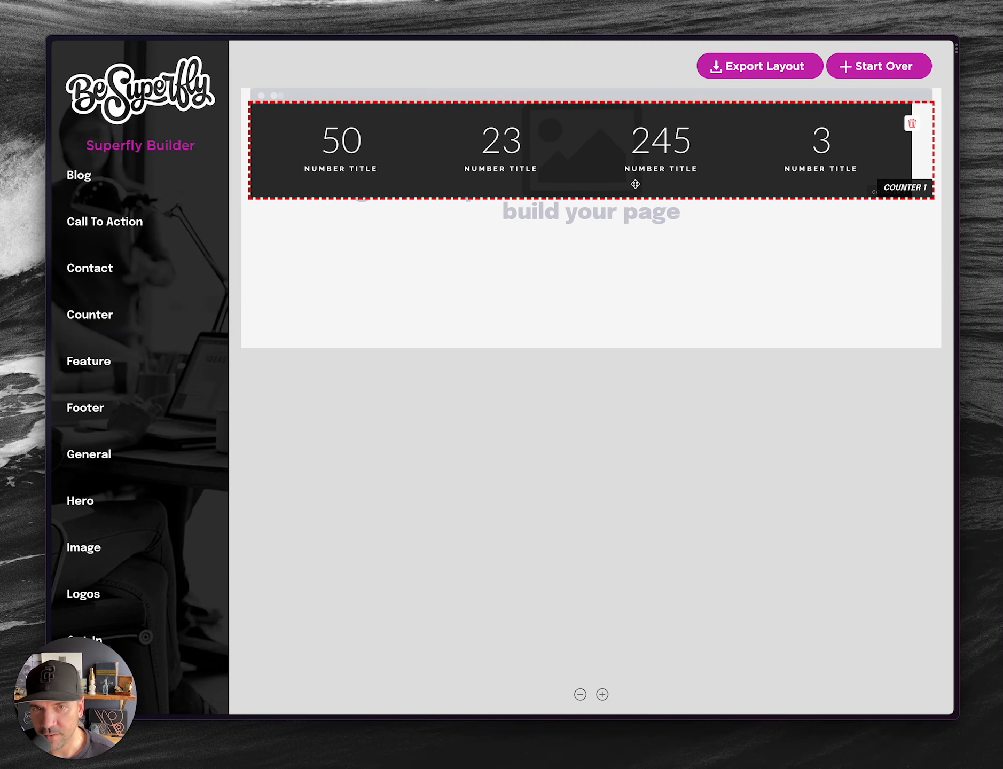
- Add the dark feature section with a white text card on its right side below the counter section
left_click(176, 364)
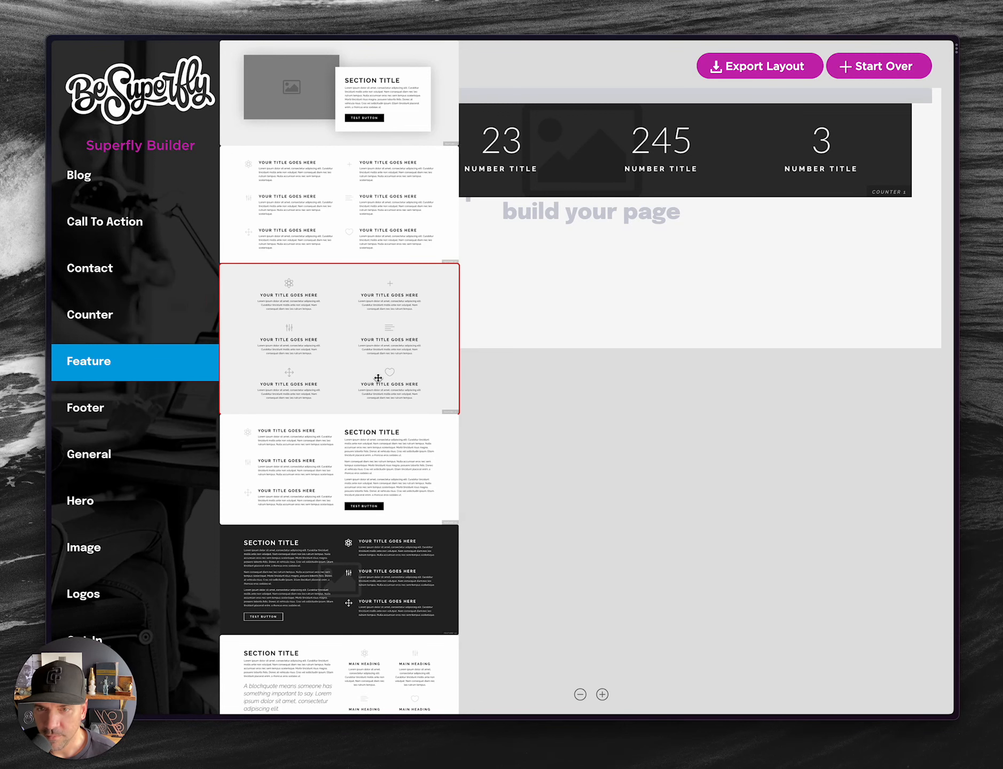
scroll(374, 378, "down", 3)
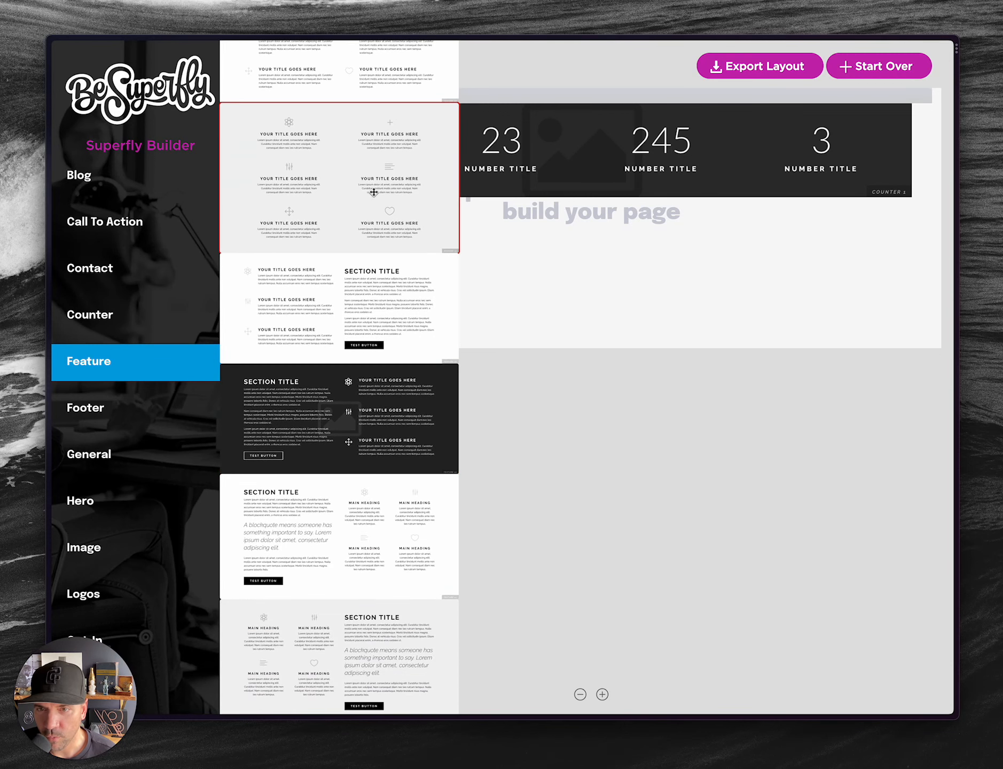
scroll(348, 339, "down", 5)
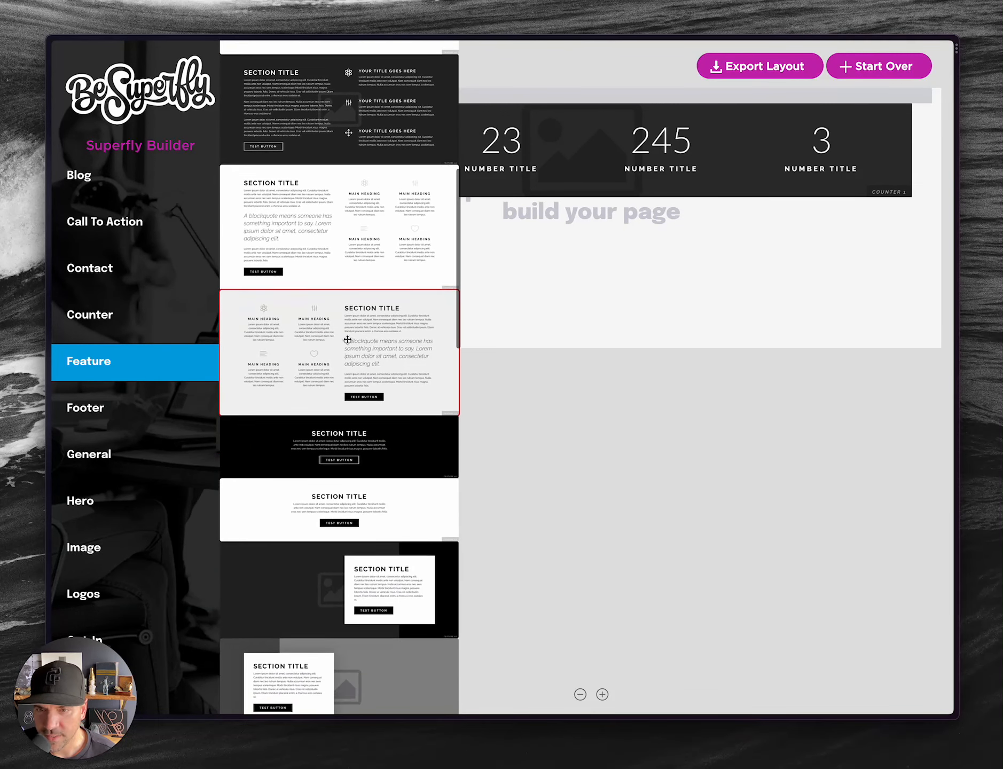
scroll(348, 340, "down", 5)
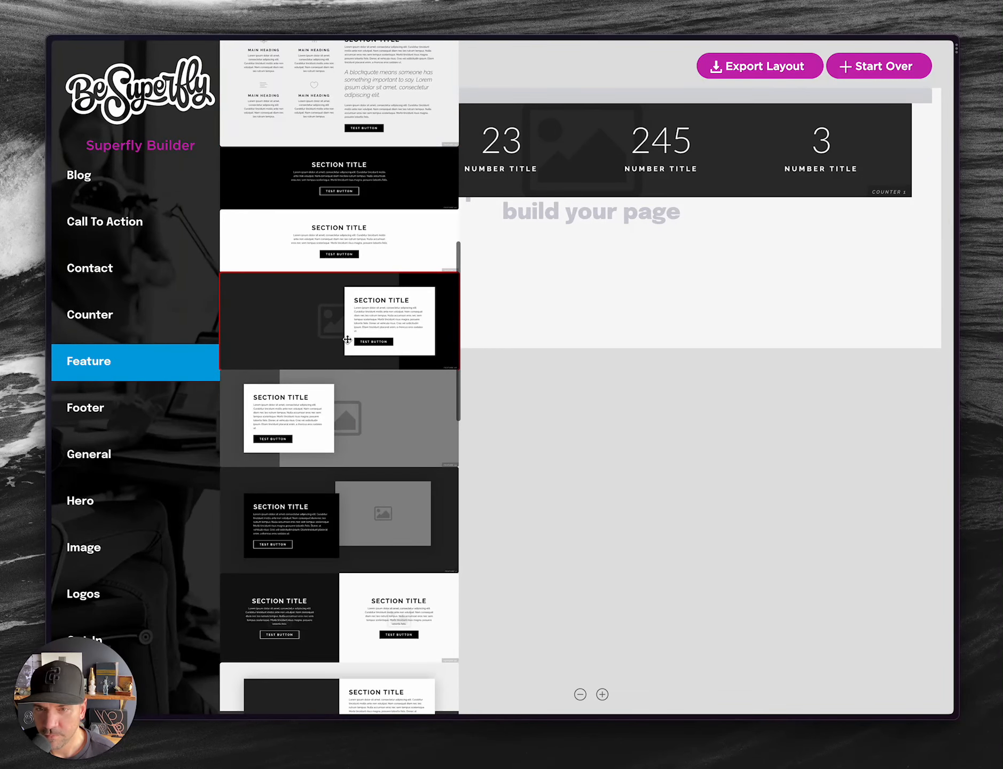
scroll(348, 340, "down", 3)
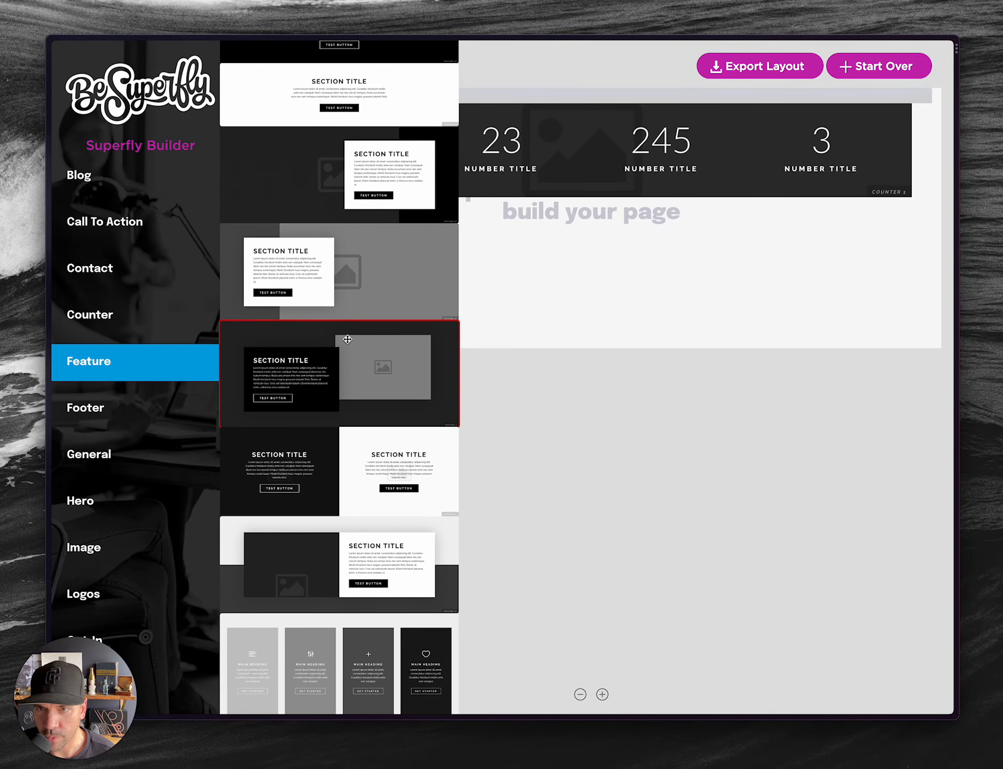
scroll(348, 340, "up", 1)
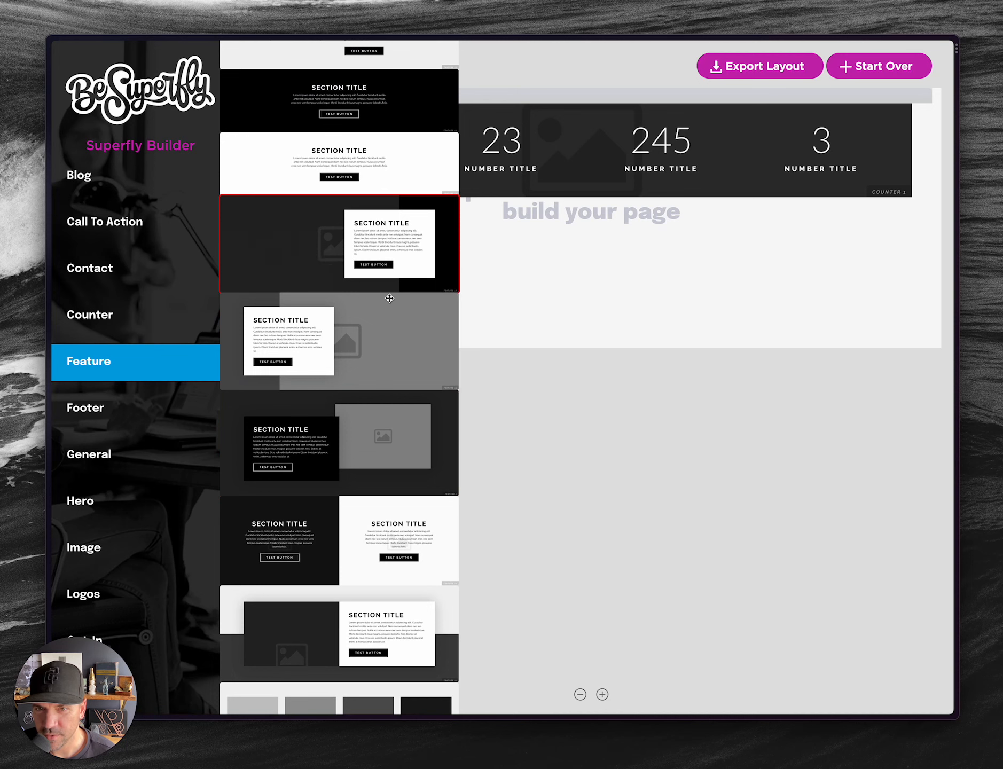
left_click_drag(327, 248, 569, 265)
- Add the grey feature section with a white text card on its left side beneath the dark feature
mouse_move(151, 331)
mouse_move(148, 365)
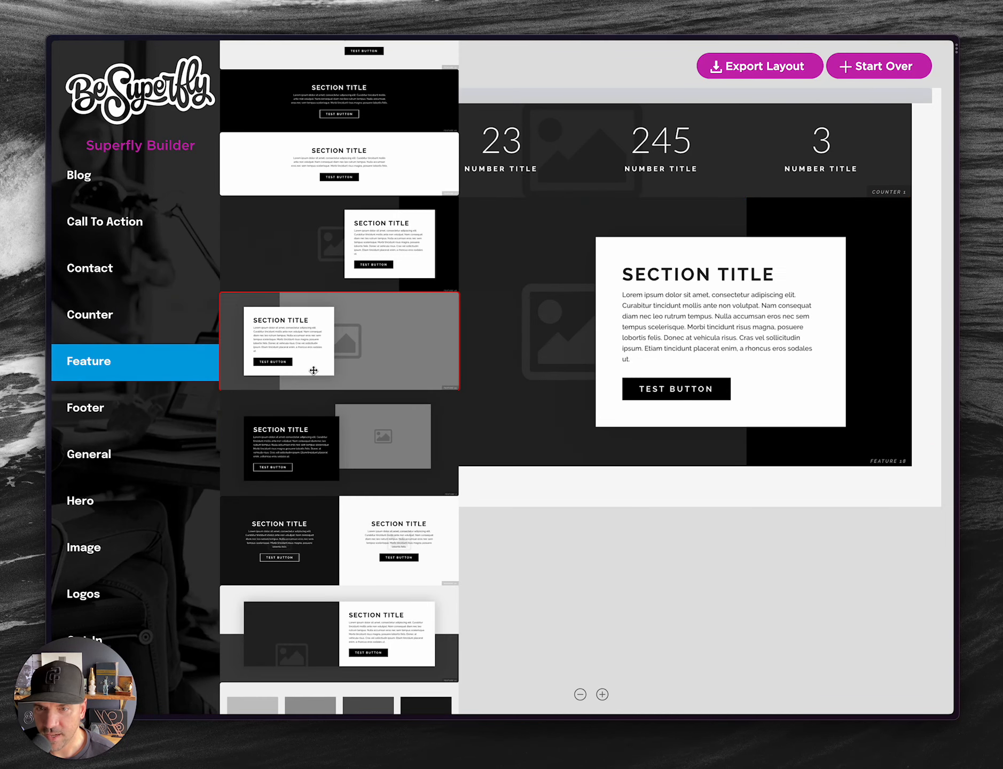
left_click_drag(385, 367, 582, 540)
scroll(578, 456, "down", 1)
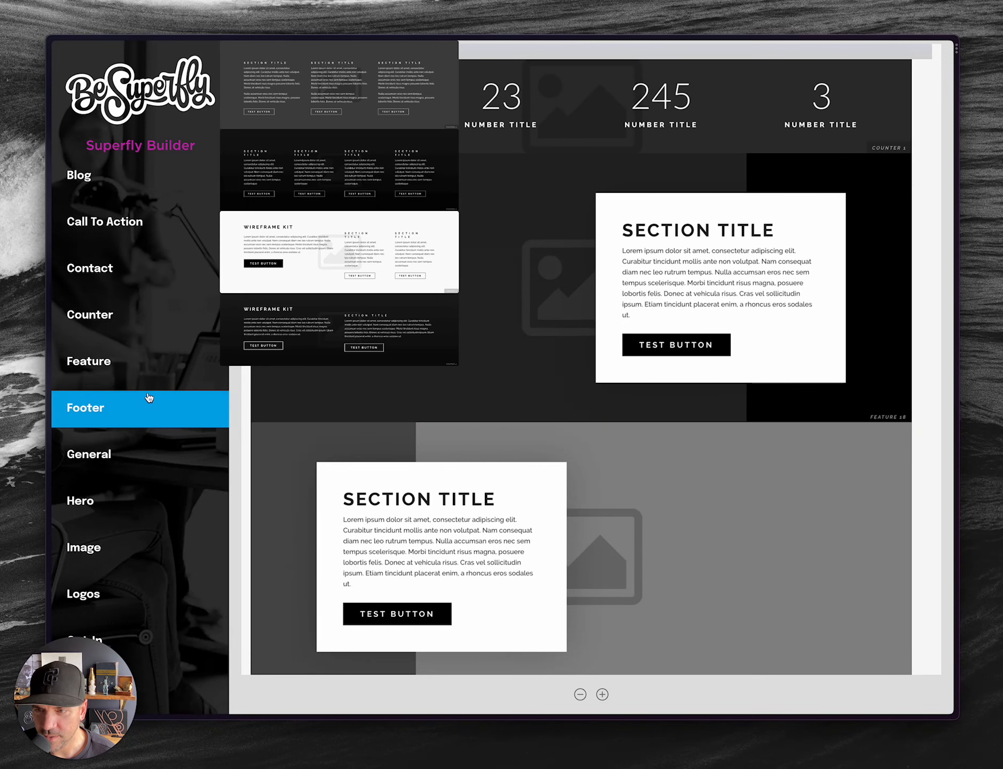
- Add the dark feature section with a black text card and image, followed by the four-column icon card section
mouse_move(142, 372)
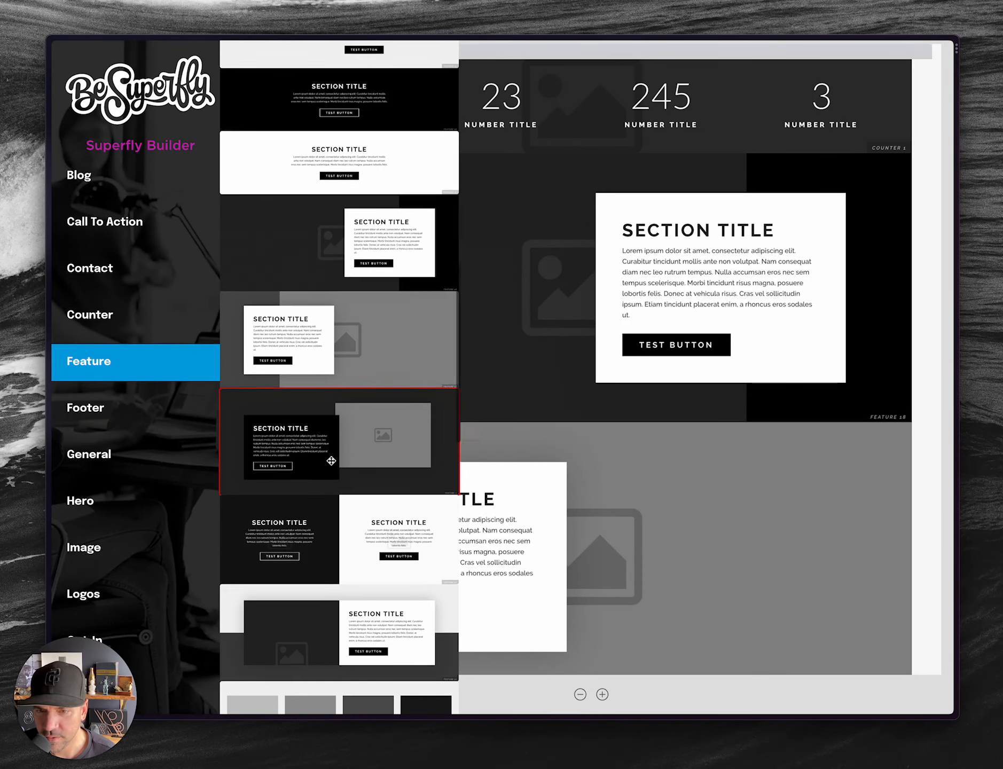
scroll(342, 443, "down", 3)
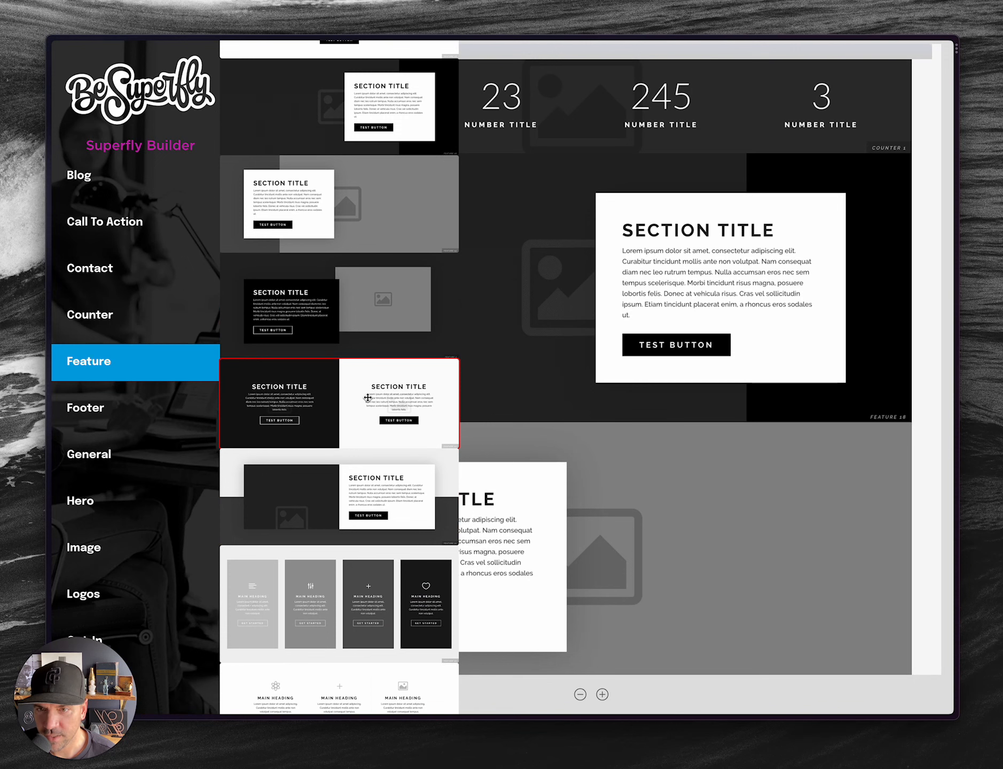
scroll(374, 331, "up", 10)
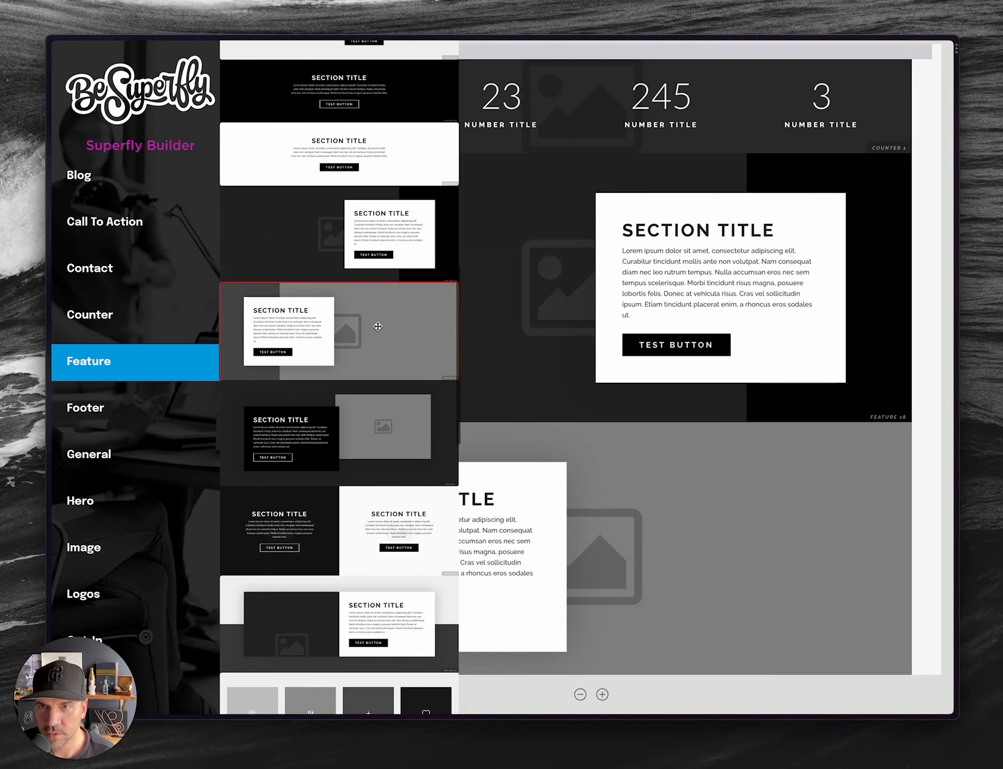
scroll(378, 326, "down", 12)
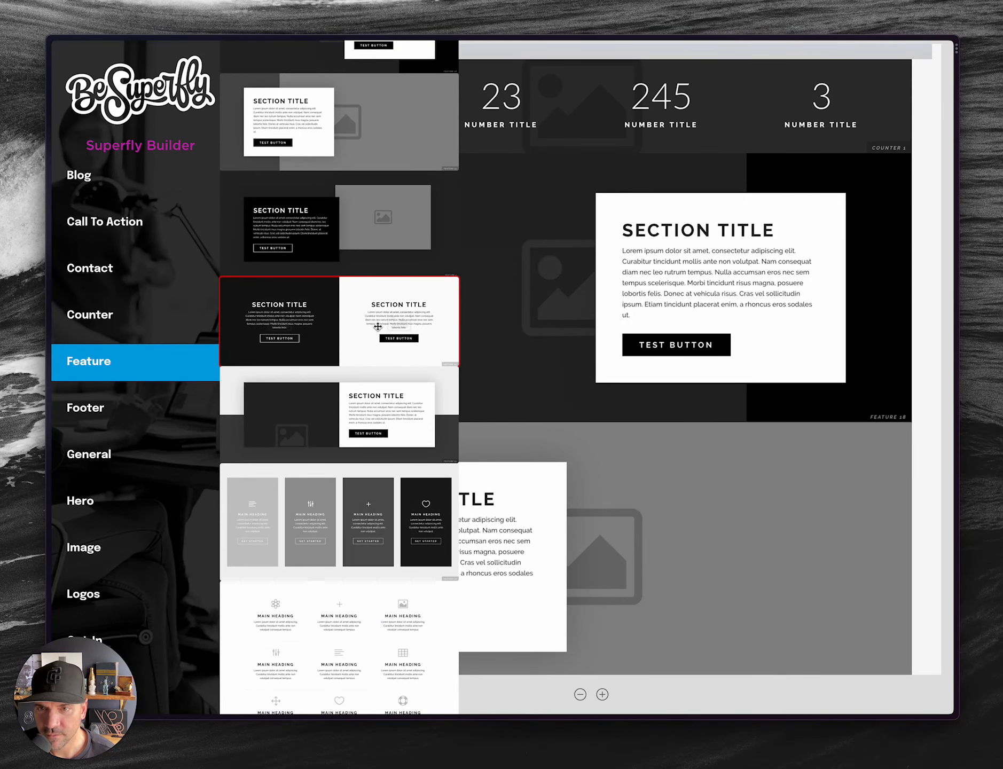
left_click_drag(369, 224, 618, 590)
left_click(152, 361)
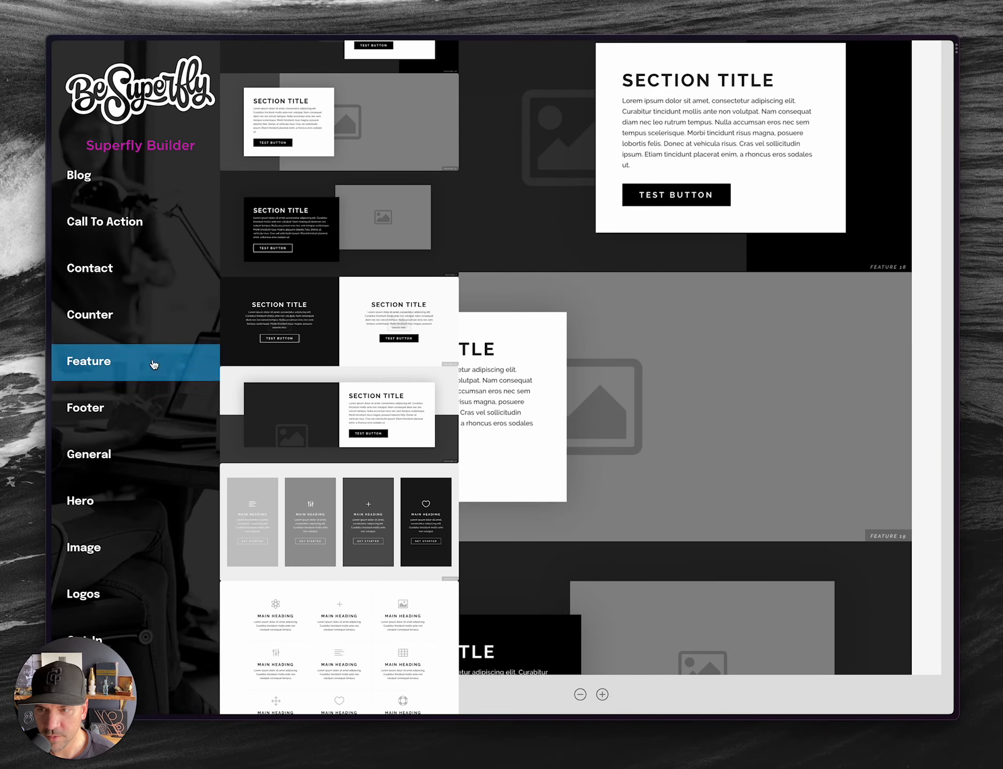
left_click_drag(369, 480, 629, 547)
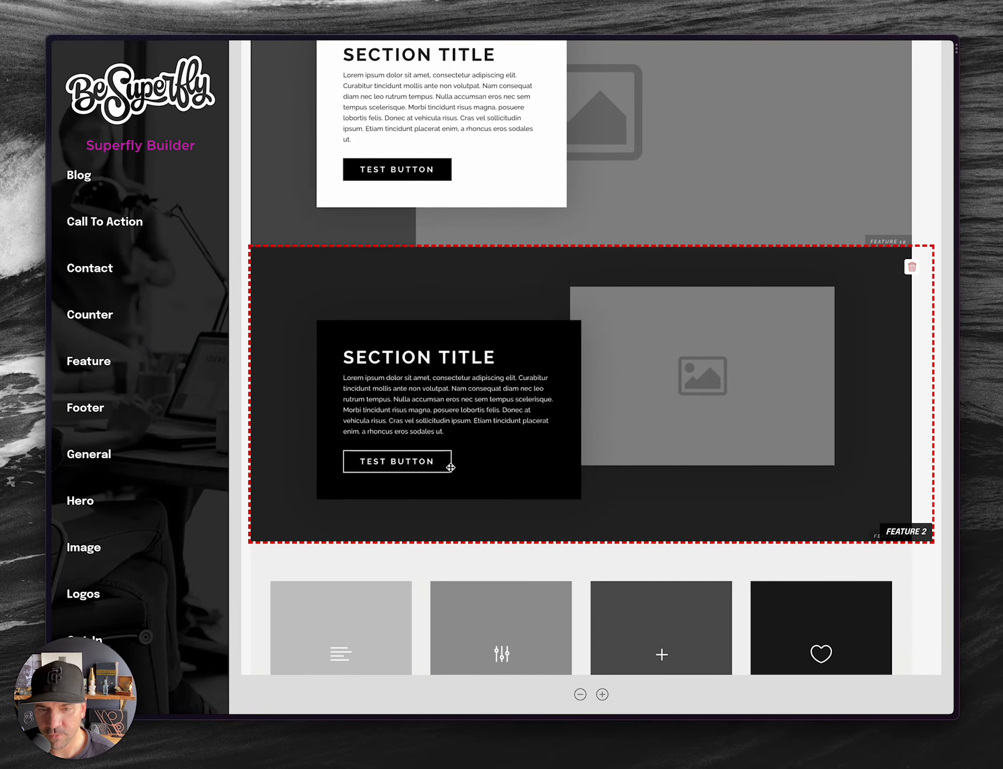
- Insert the split black-and-white two-column feature section between the grey feature and the dark section with the image
left_click(212, 374)
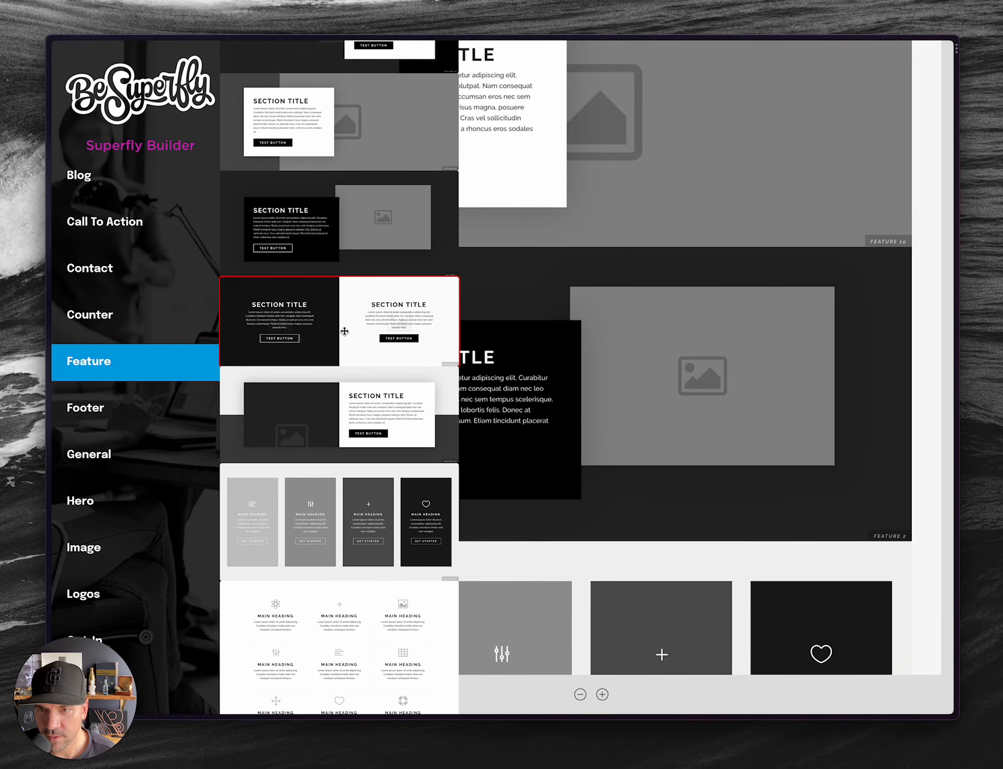
left_click_drag(344, 331, 590, 298)
scroll(489, 407, "down", 8)
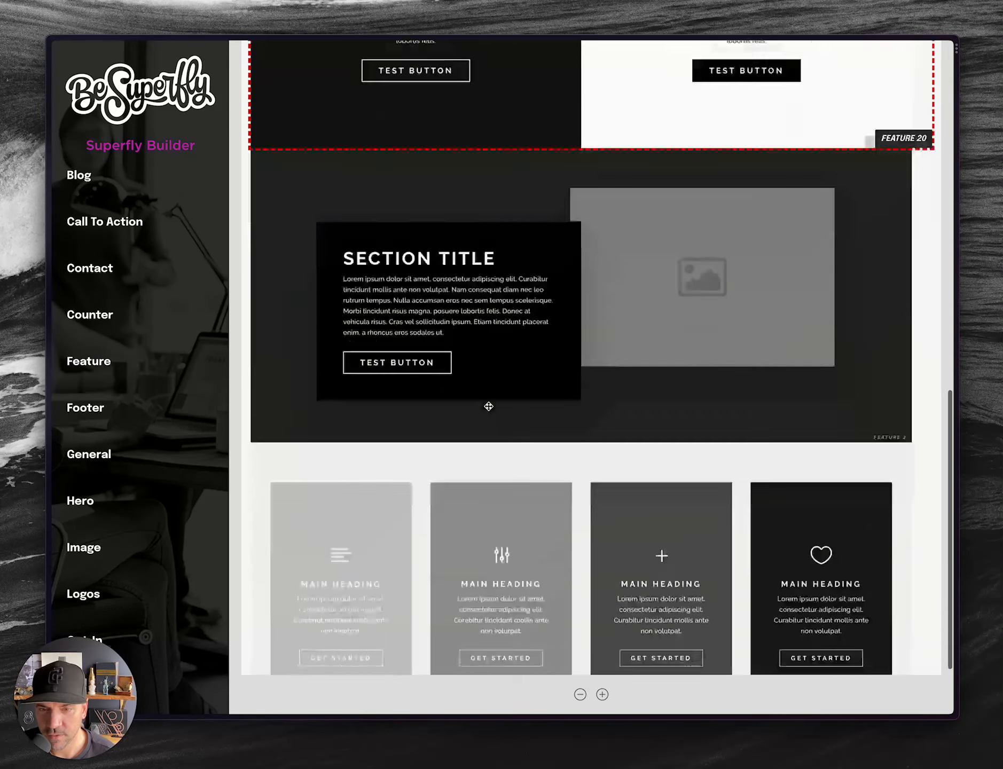
scroll(488, 407, "up", 10)
scroll(488, 407, "down", 7)
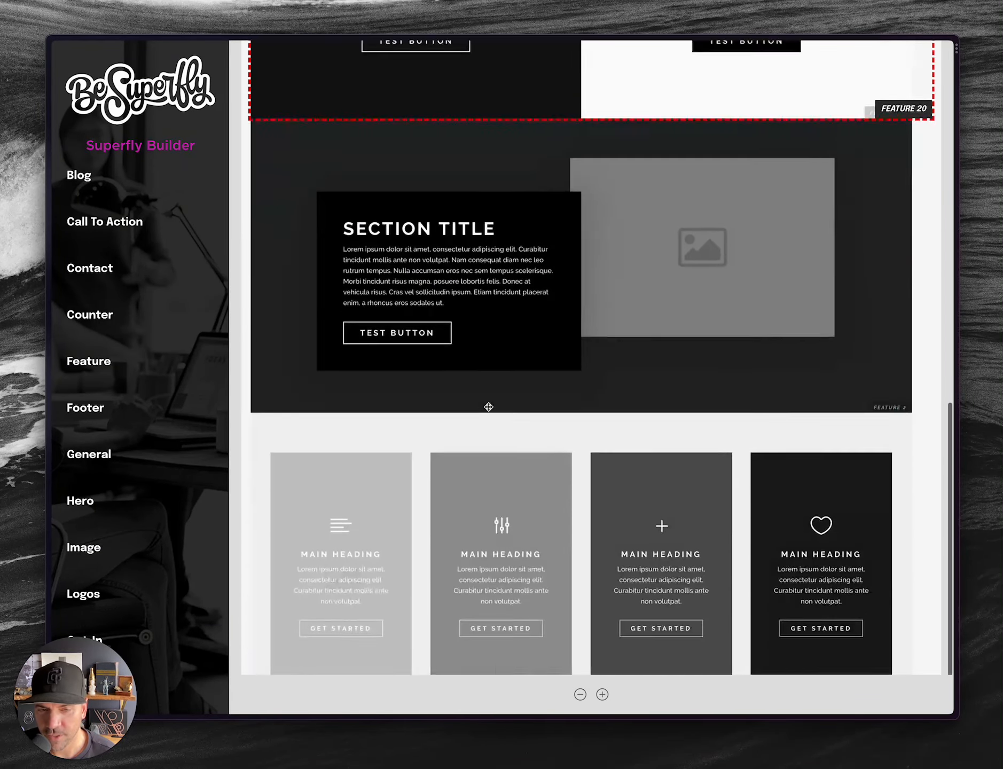
scroll(488, 407, "up", 2)
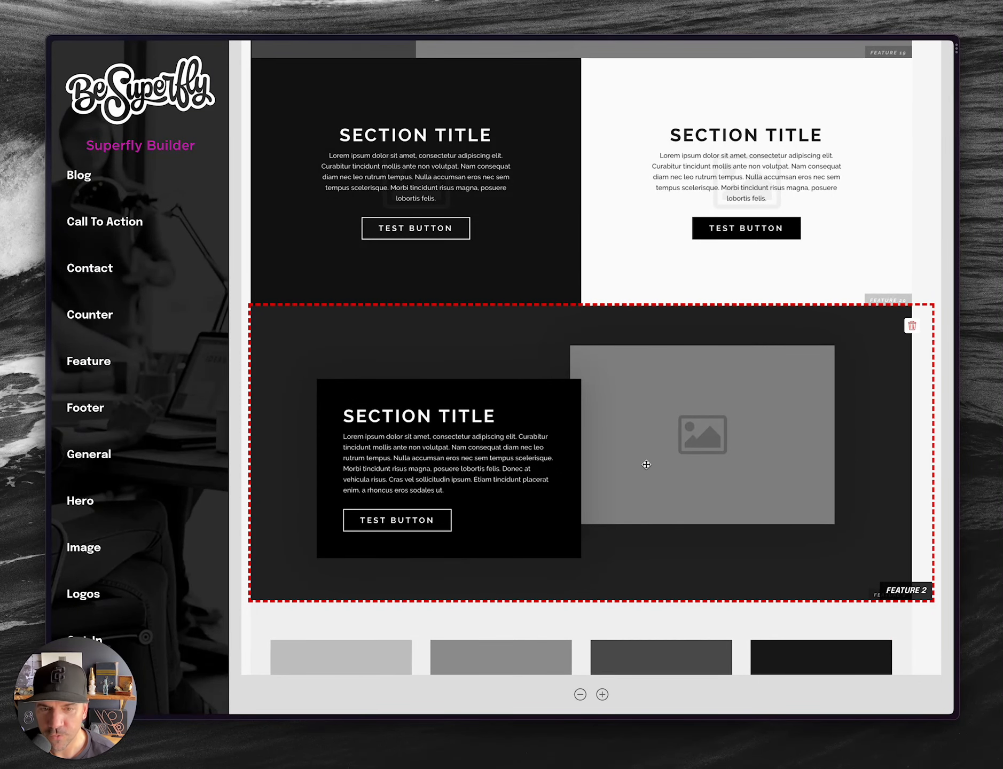
scroll(647, 465, "up", 15)
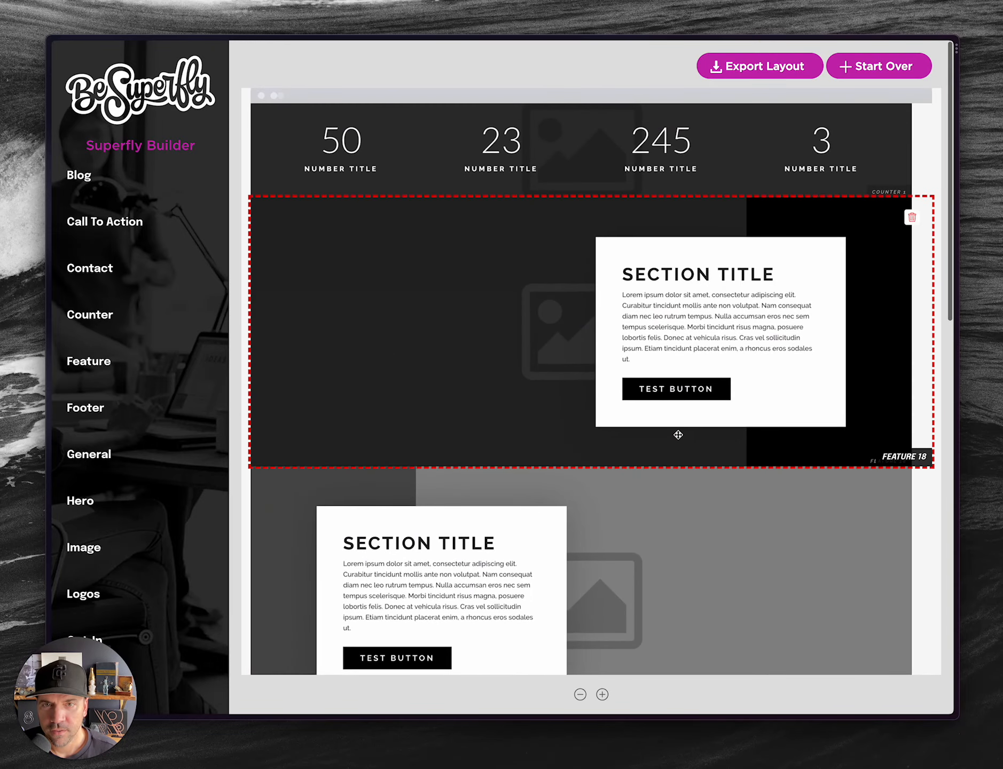
- Insert the white General section with a blockquote and button between the dark image feature and the four-column icon cards
scroll(678, 433, "down", 5)
scroll(641, 331, "up", 5)
scroll(595, 335, "down", 5)
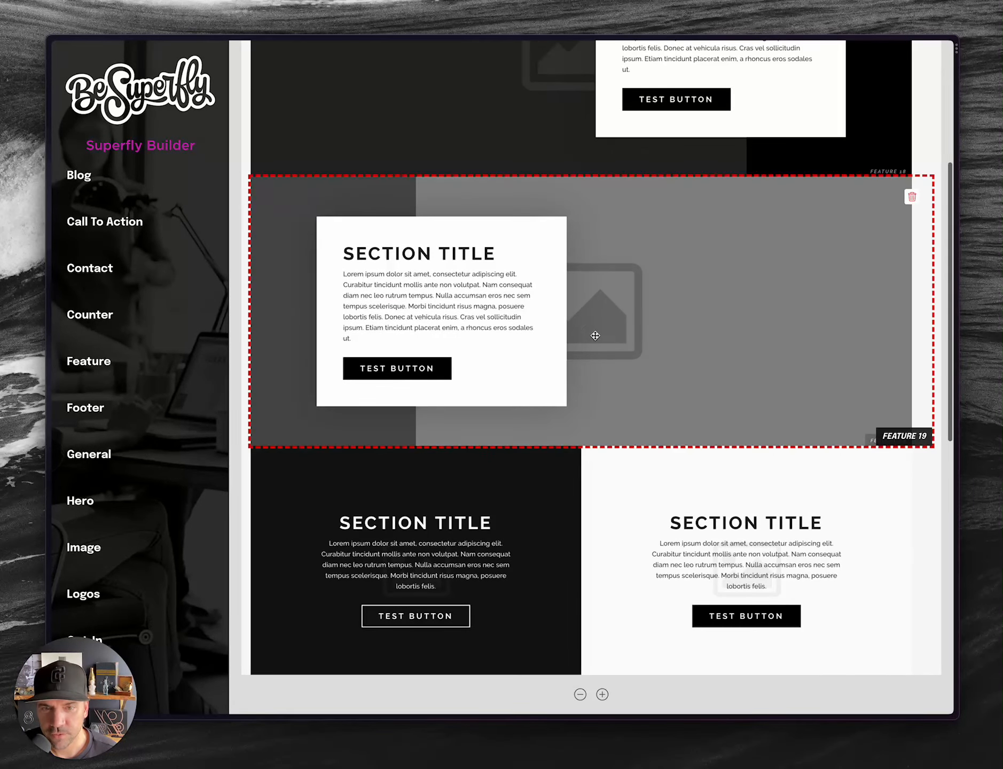
scroll(595, 336, "down", 10)
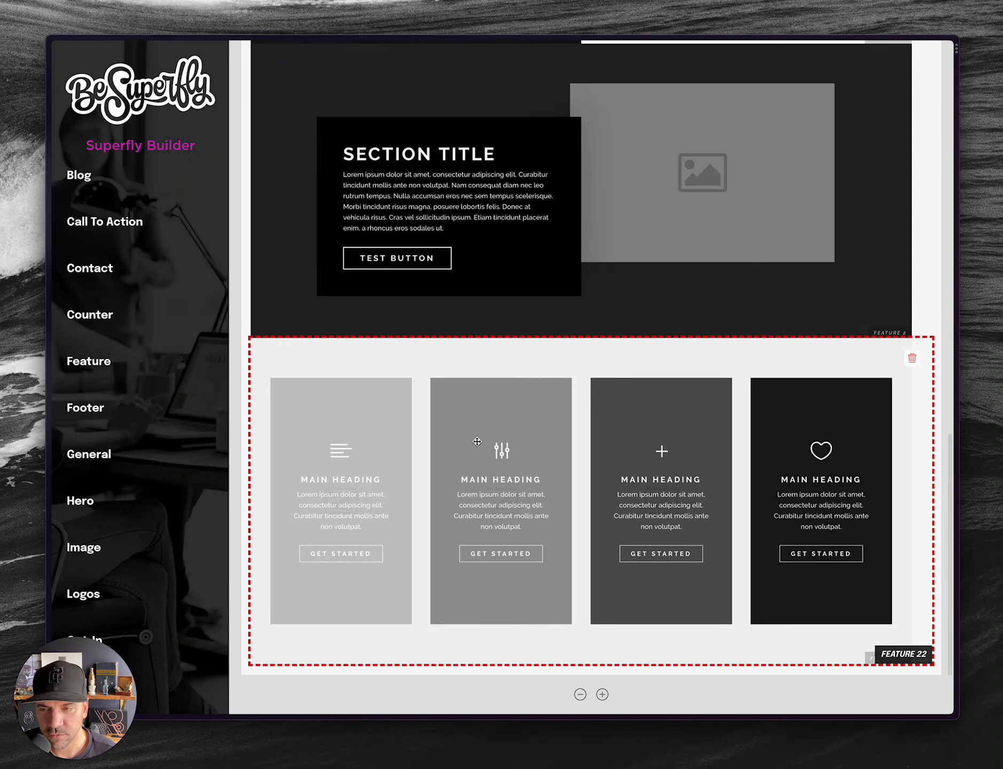
mouse_move(152, 453)
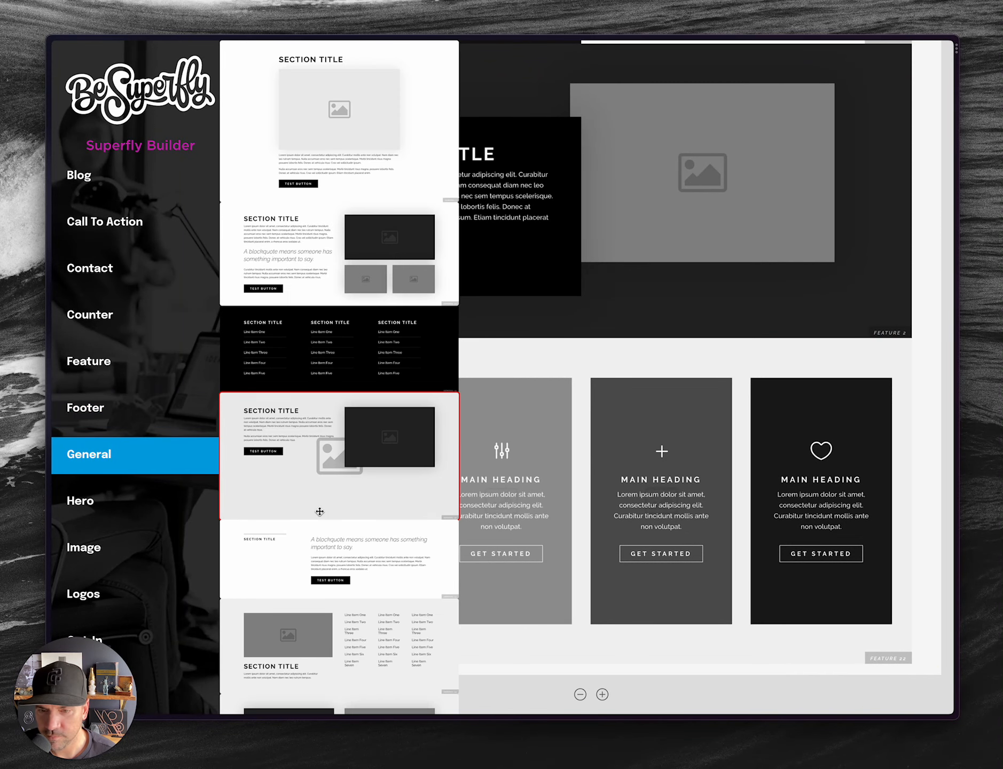
scroll(320, 512, "down", 3)
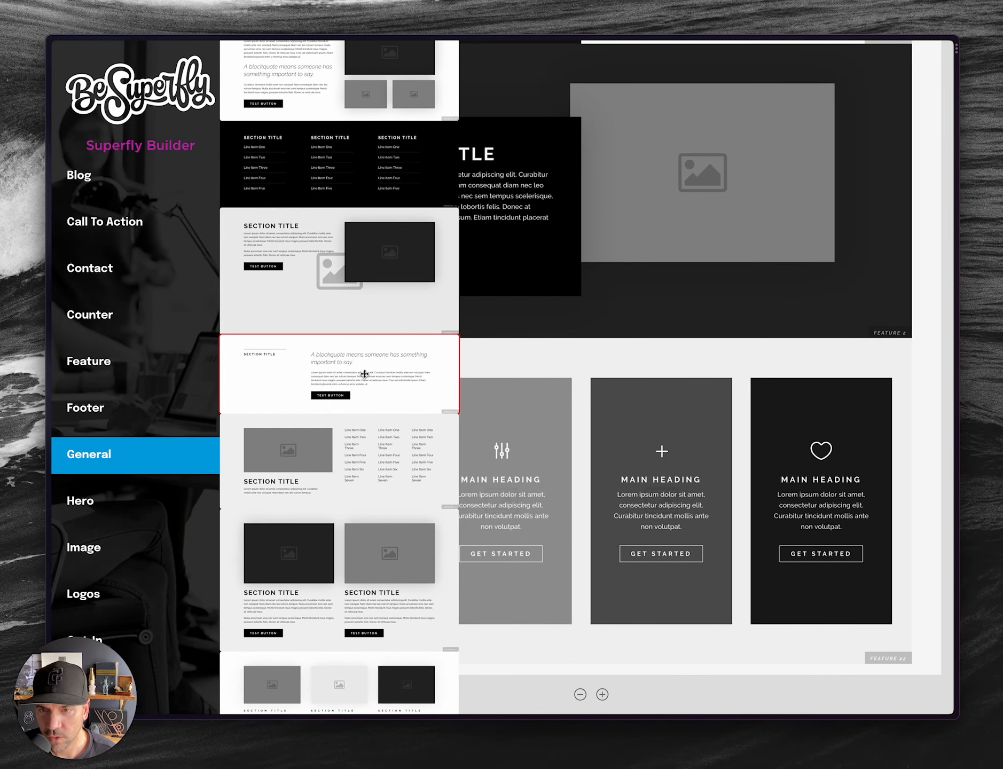
left_click_drag(337, 377, 601, 373)
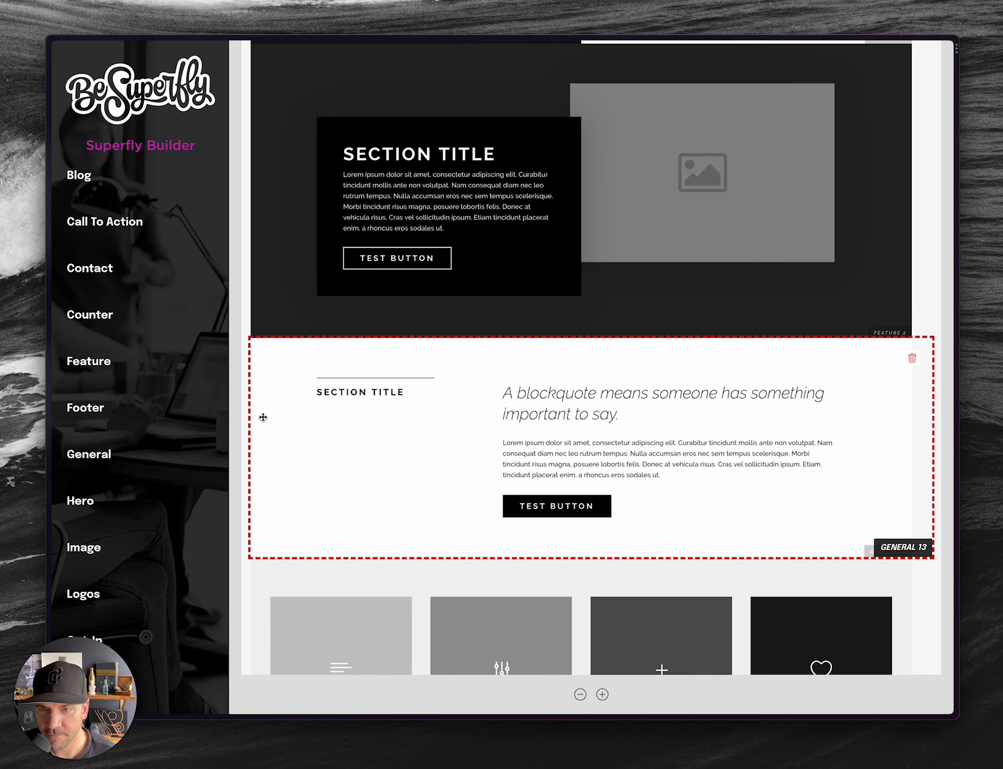
- Insert the three-column Reviews section with portrait photos between the grey feature and the split black-and-white section
left_click(143, 415)
scroll(146, 416, "down", 1)
left_click(145, 422)
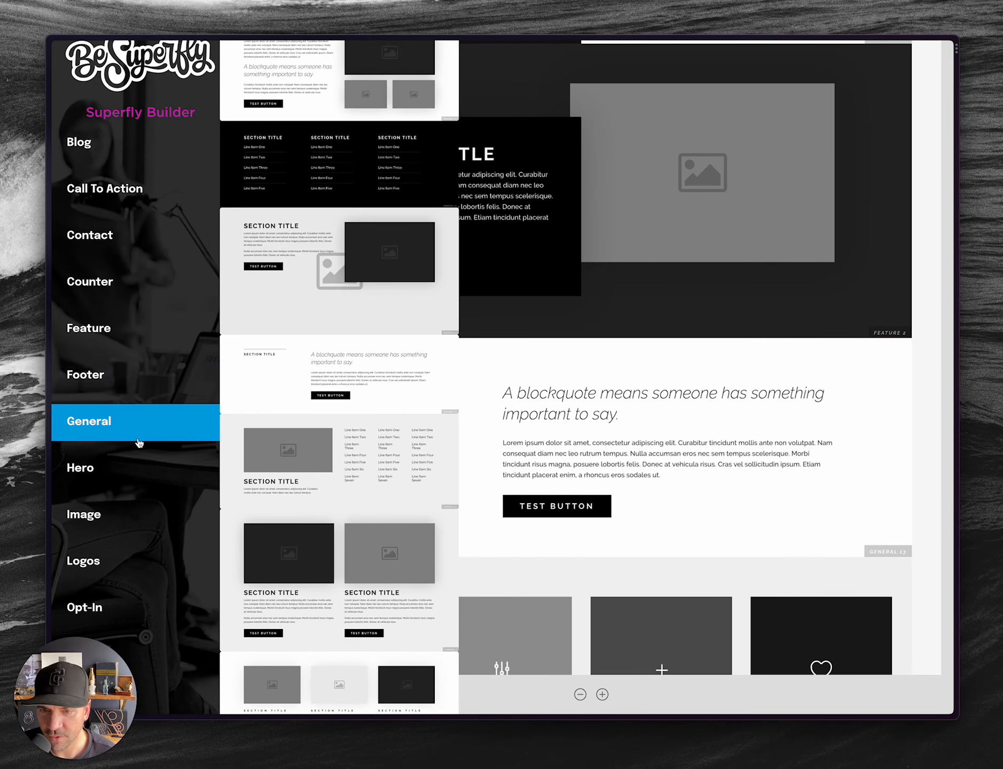
scroll(139, 444, "down", 2)
left_click(139, 443)
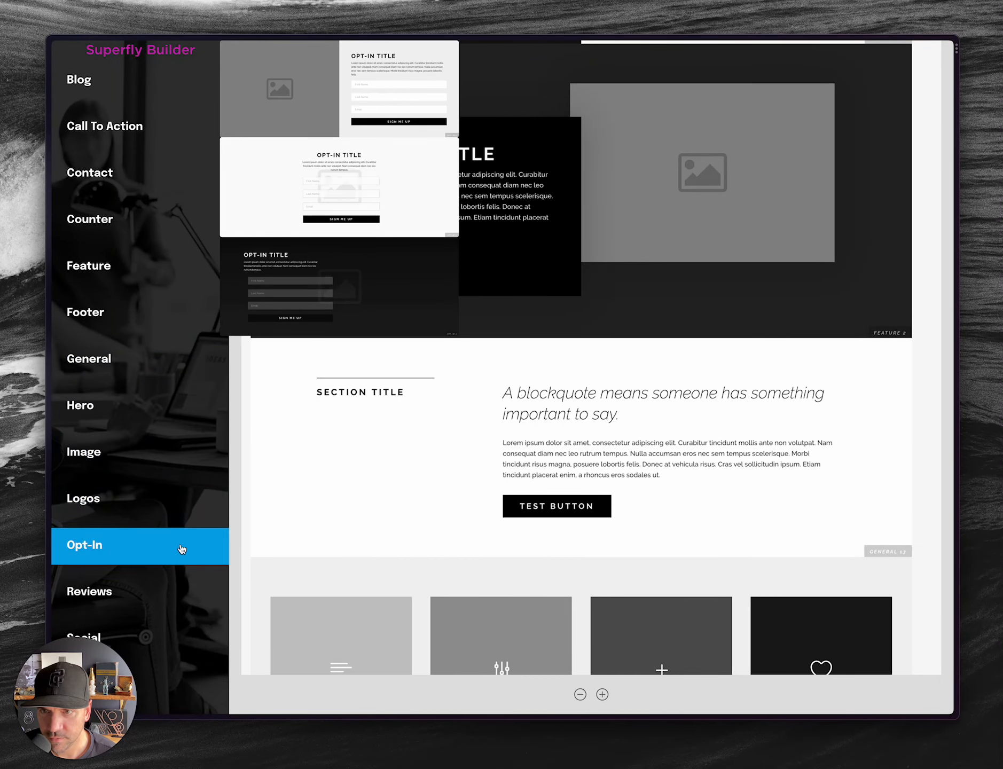
mouse_move(172, 602)
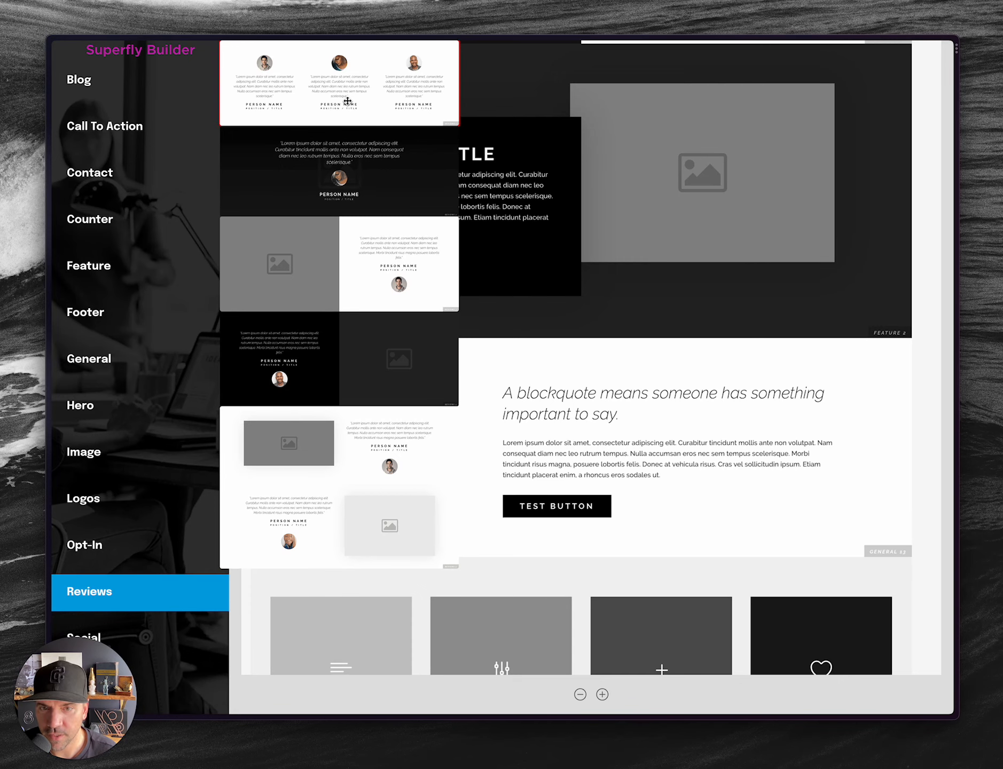
left_click_drag(348, 101, 606, 313)
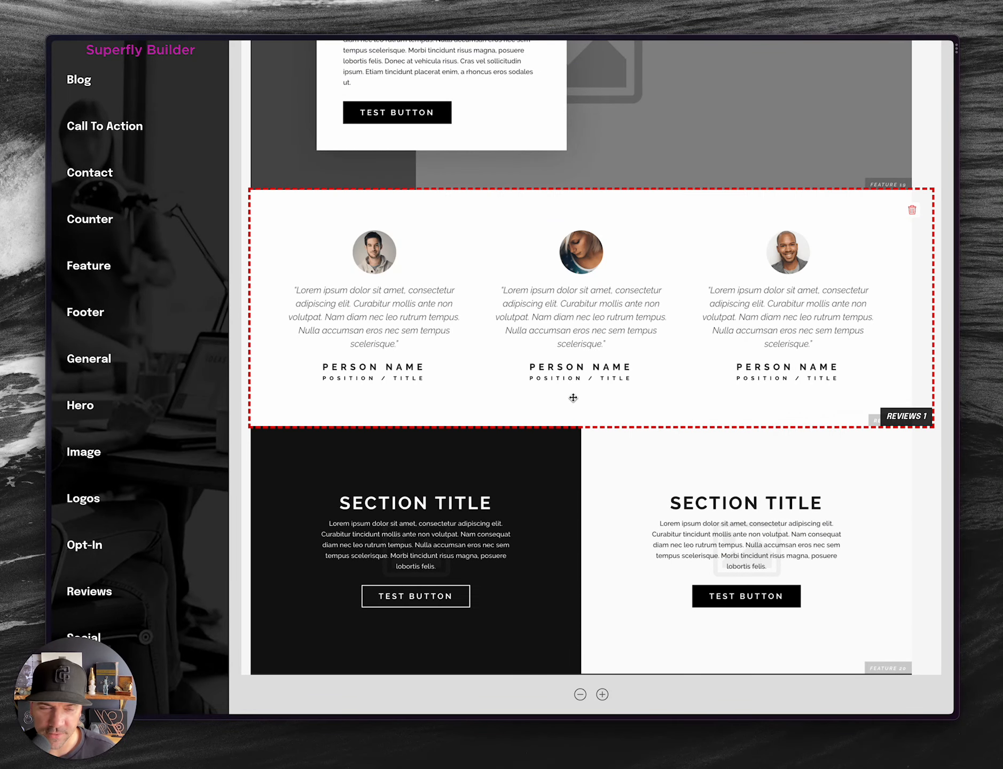
- Export the assembled layout and place the downloaded JSON file on the desktop
scroll(573, 398, "down", 1)
scroll(573, 398, "up", 10)
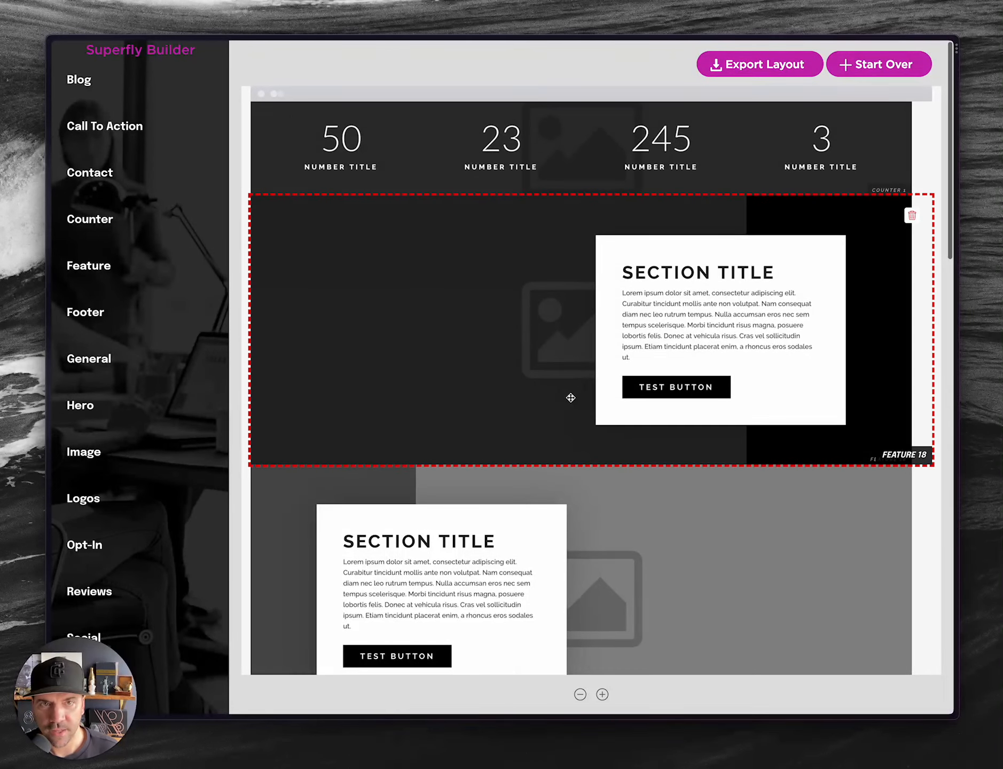
left_click(772, 69)
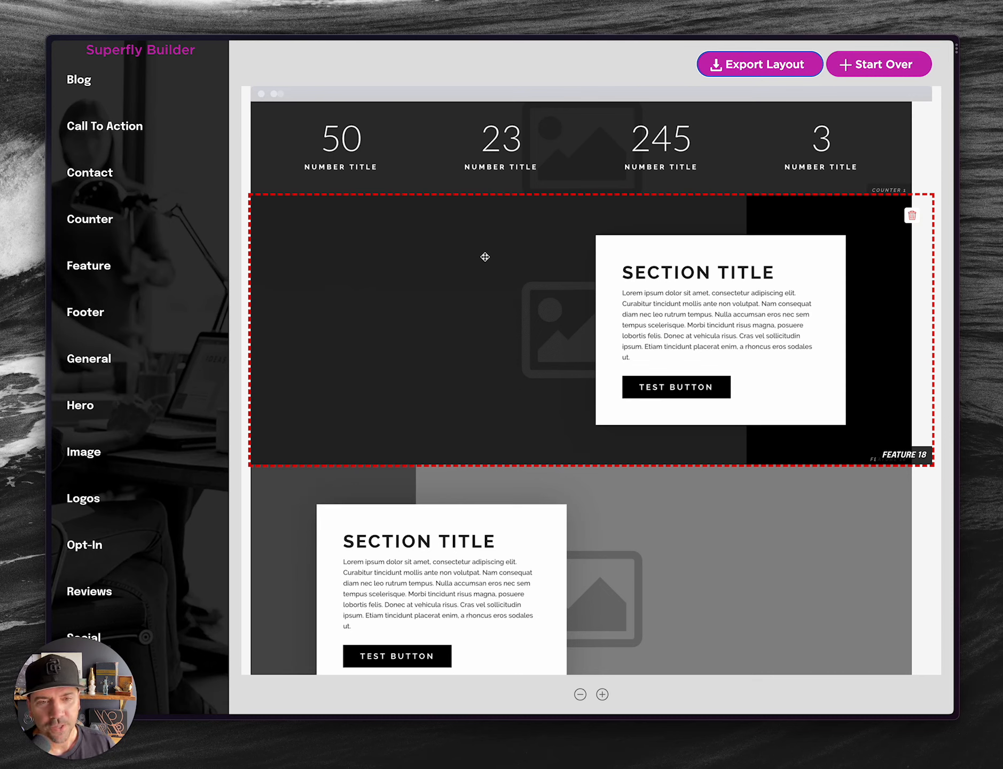
scroll(549, 477, "down", 2)
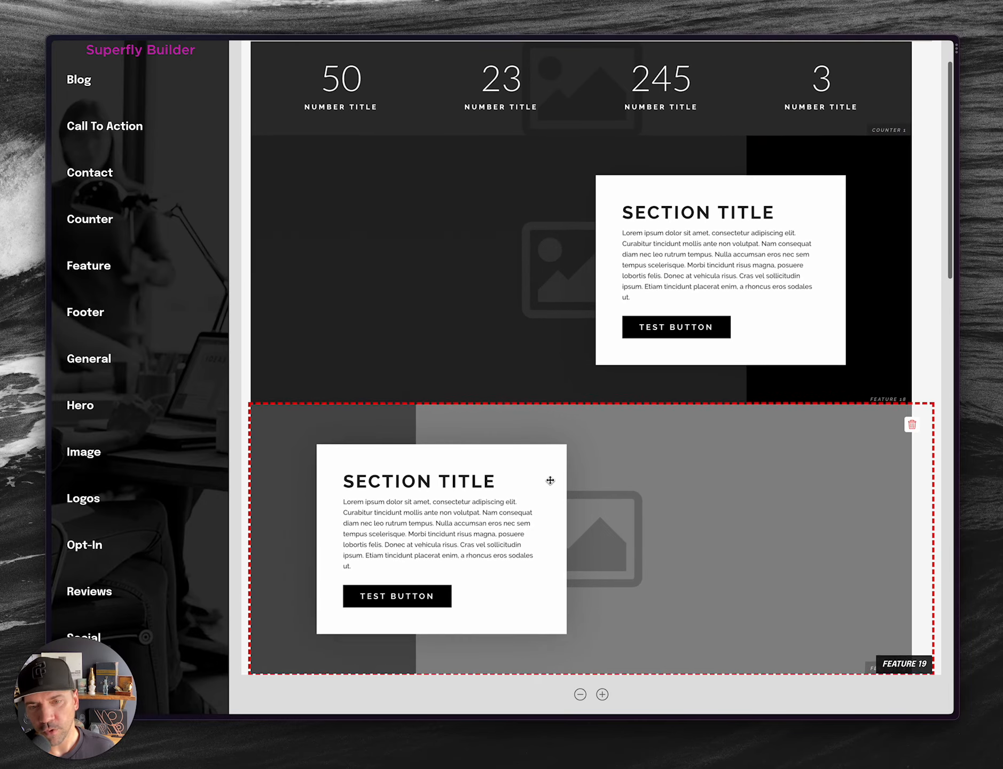
scroll(553, 298, "down", 1)
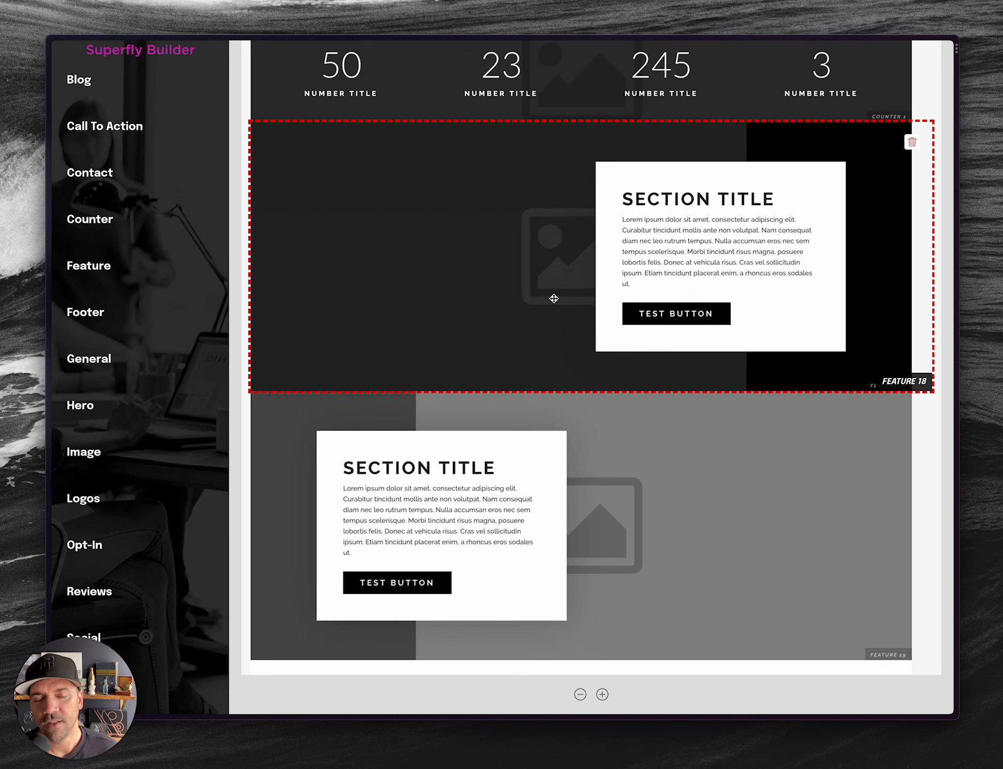
scroll(554, 299, "up", 3)
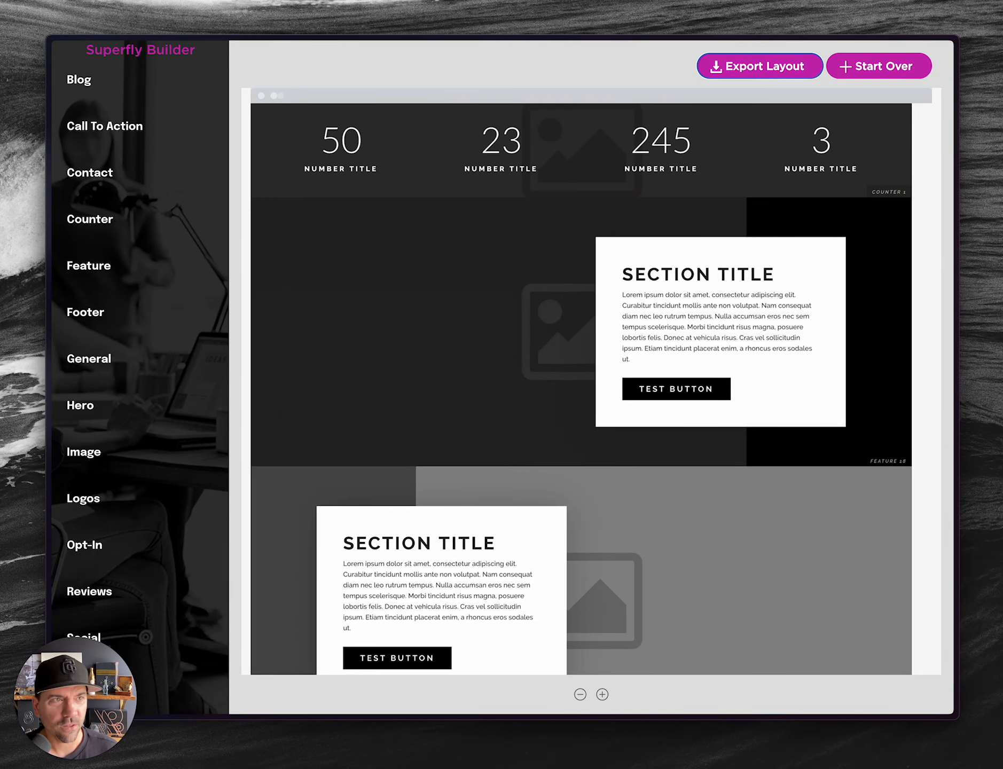
left_click_drag(1002, 149, 973, 117)
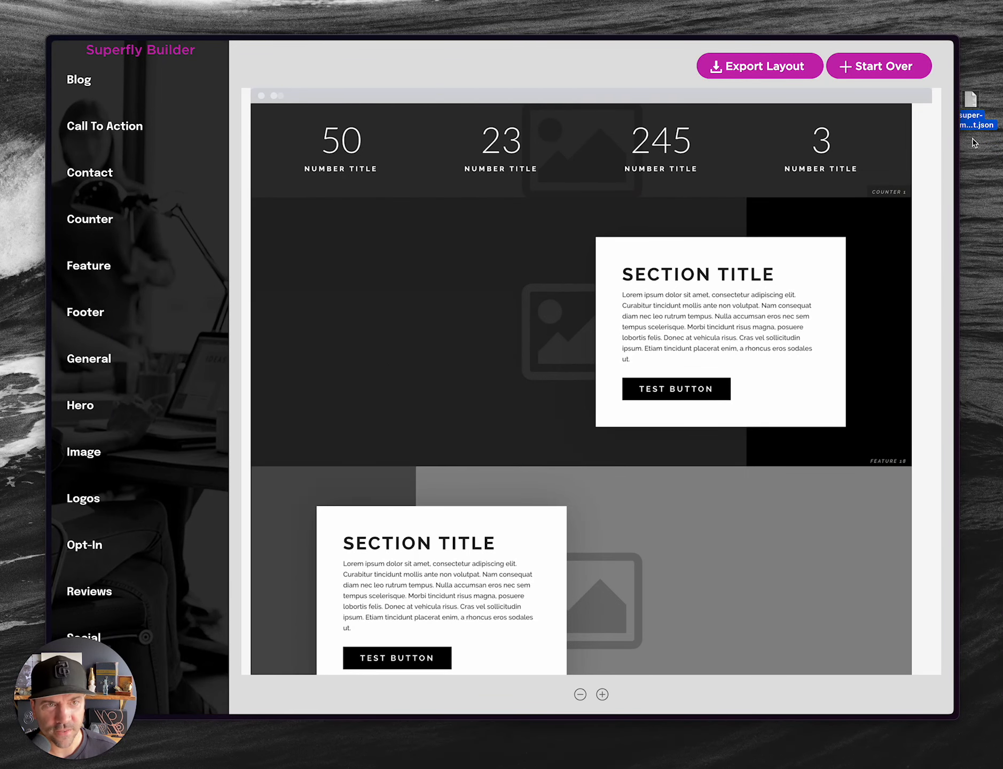
left_click(965, 193)
left_click(925, 193)
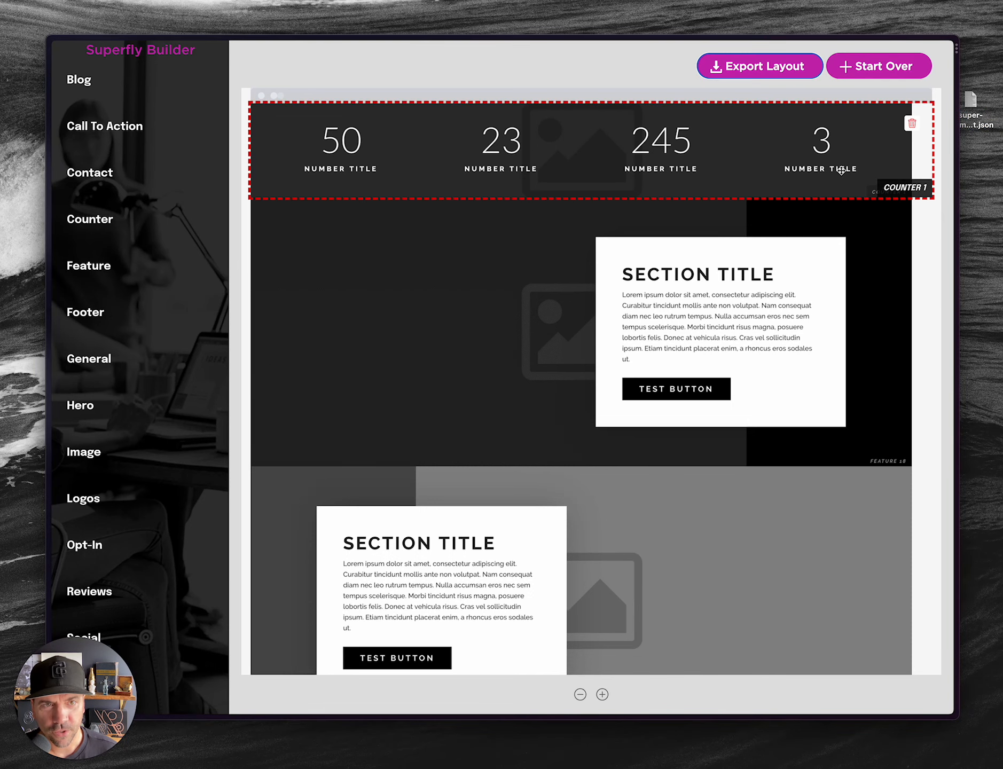
- Switch to the Custom Blinds & Design site and look over the home page and the interior page's sections in Divi
key("super+Tab")
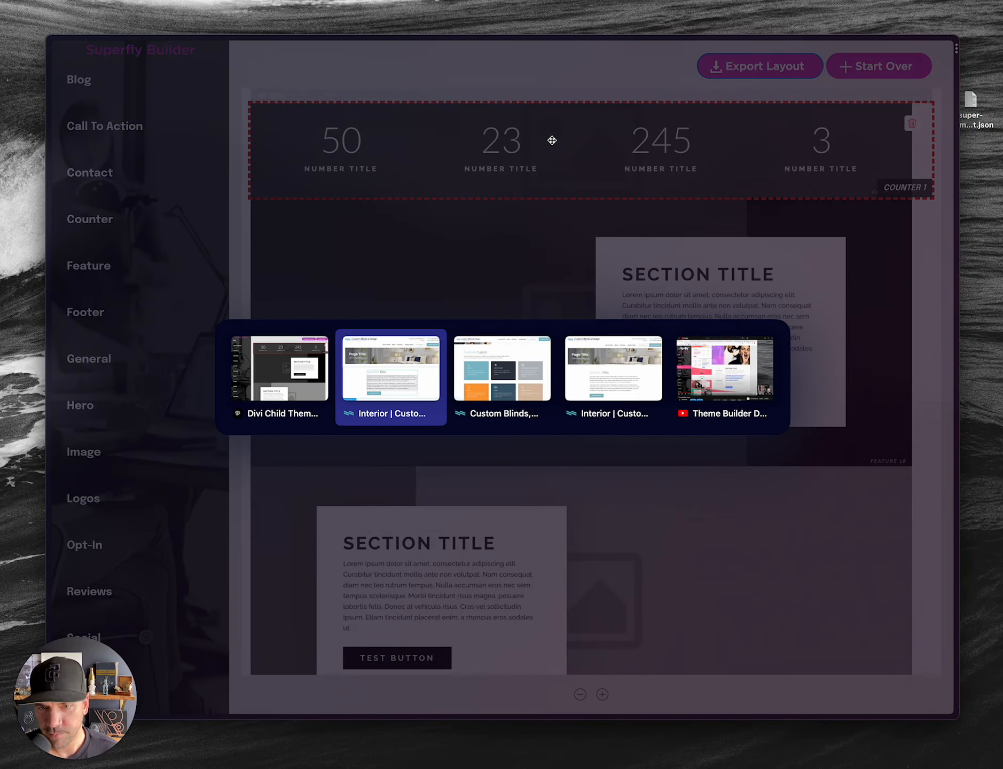
key("super+Tab")
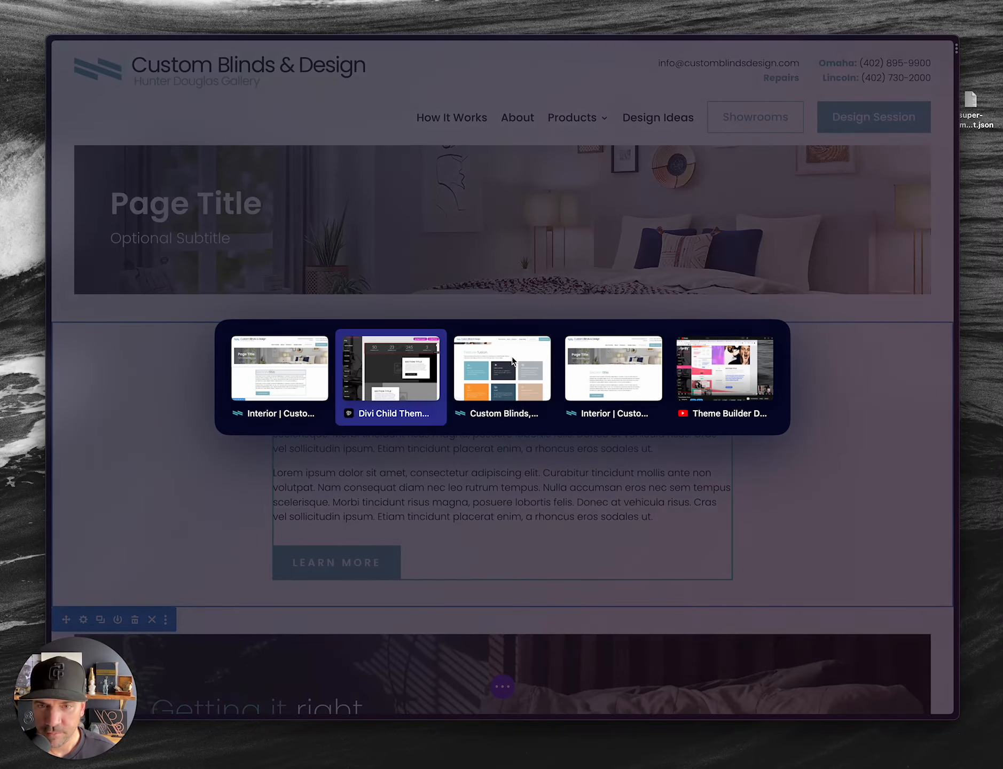
left_click(512, 361)
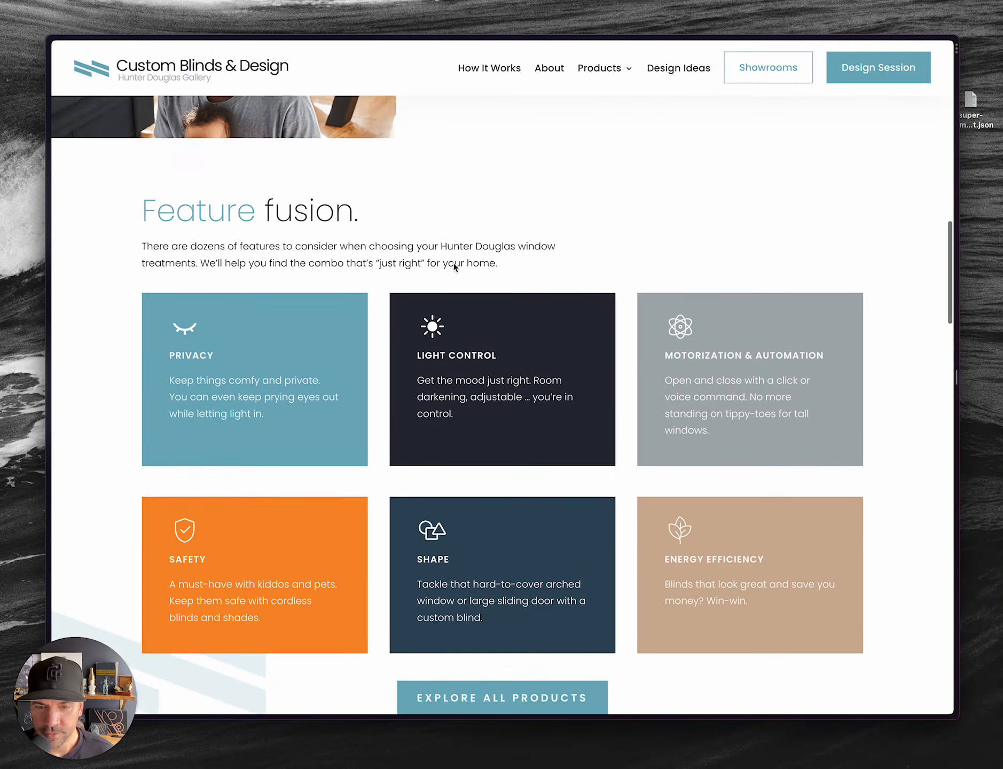
scroll(454, 267, "down", 10)
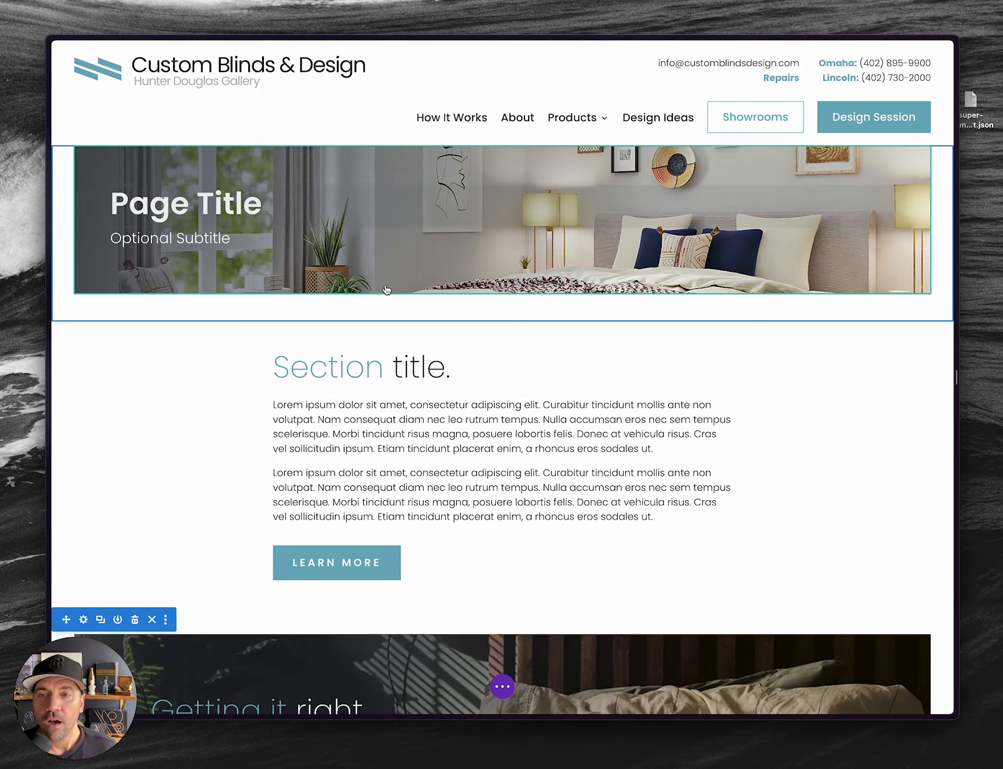
scroll(517, 344, "down", 8)
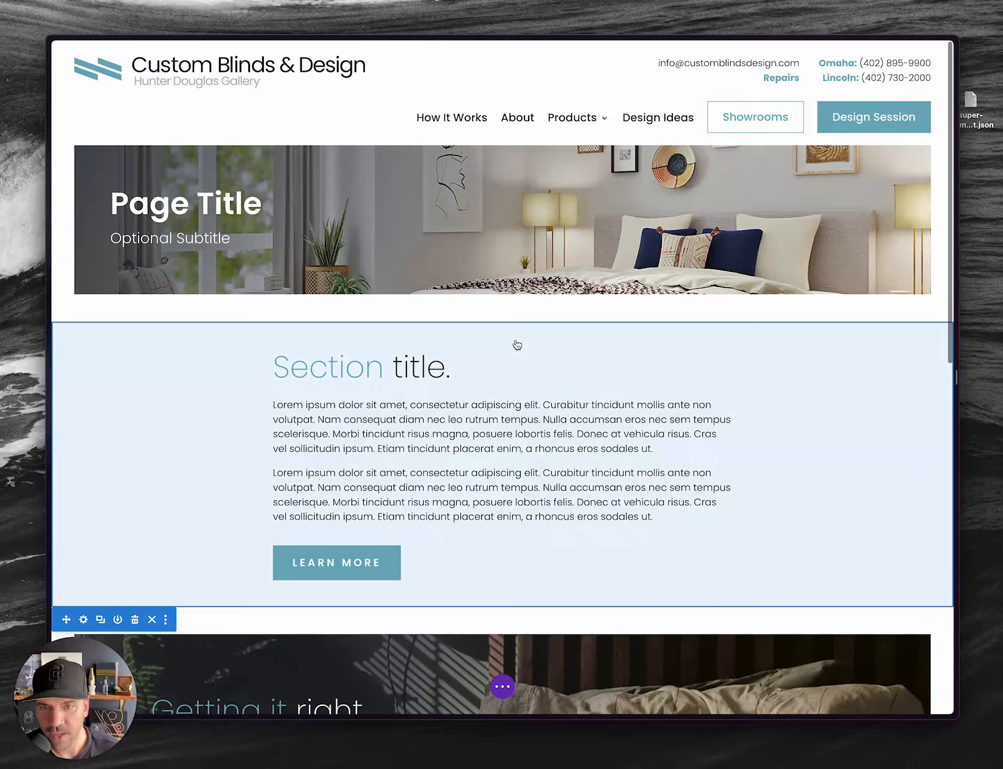
scroll(515, 343, "down", 12)
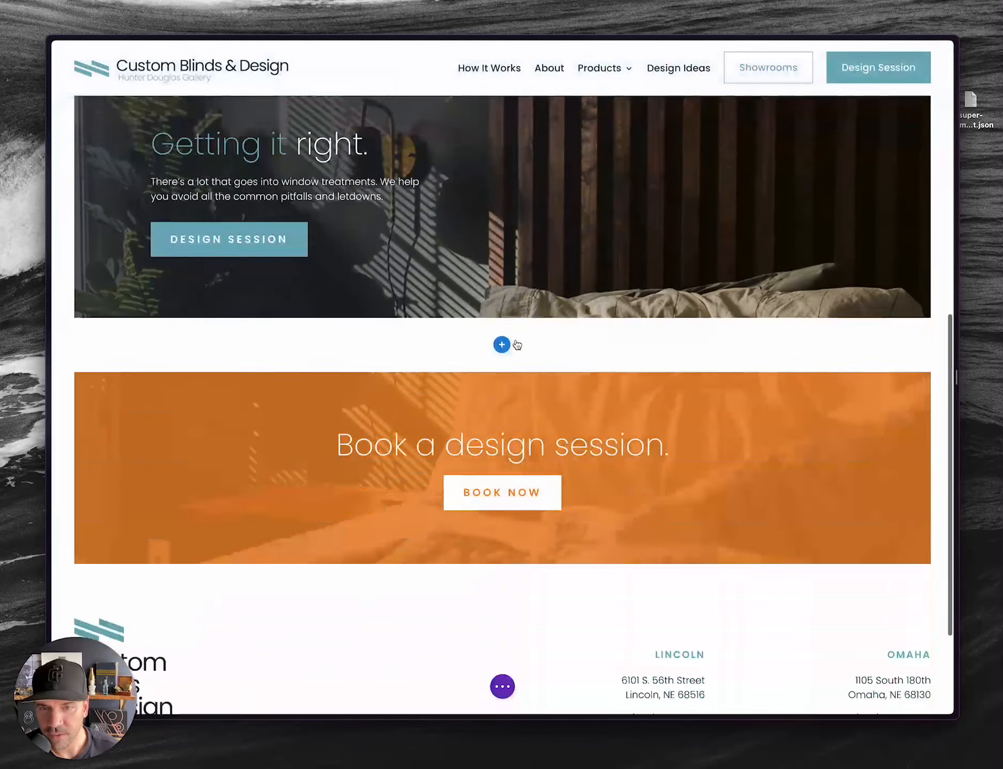
- Open the page content import on the interior page and turn off Replace Existing Content
left_click(502, 686)
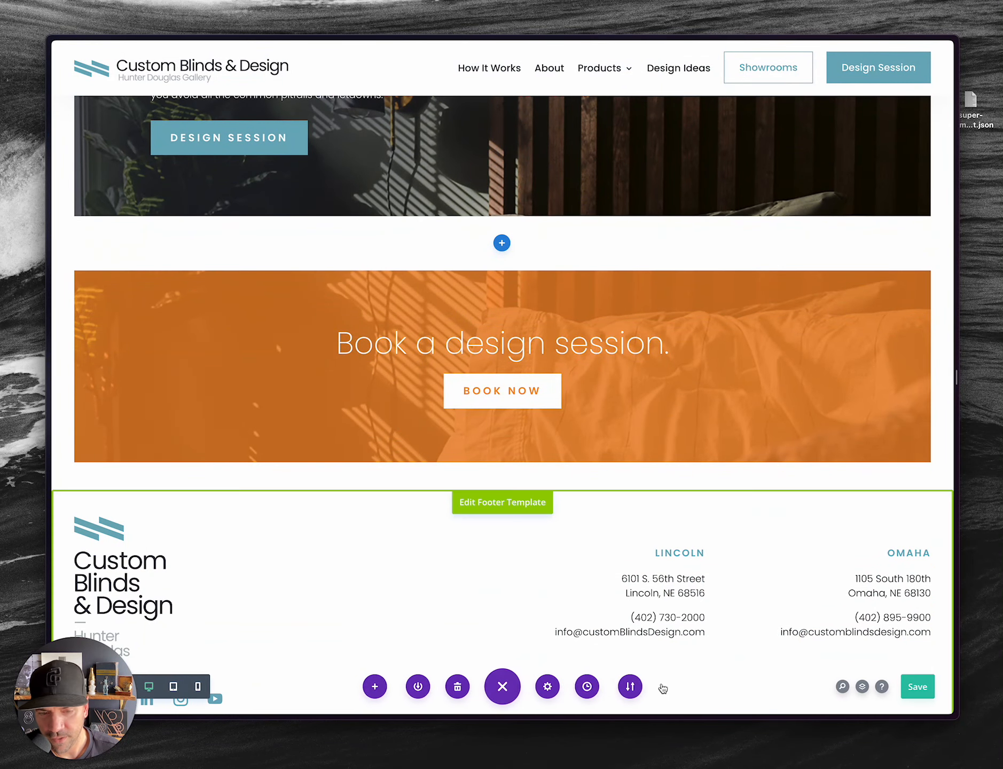
left_click(626, 688)
left_click(589, 531)
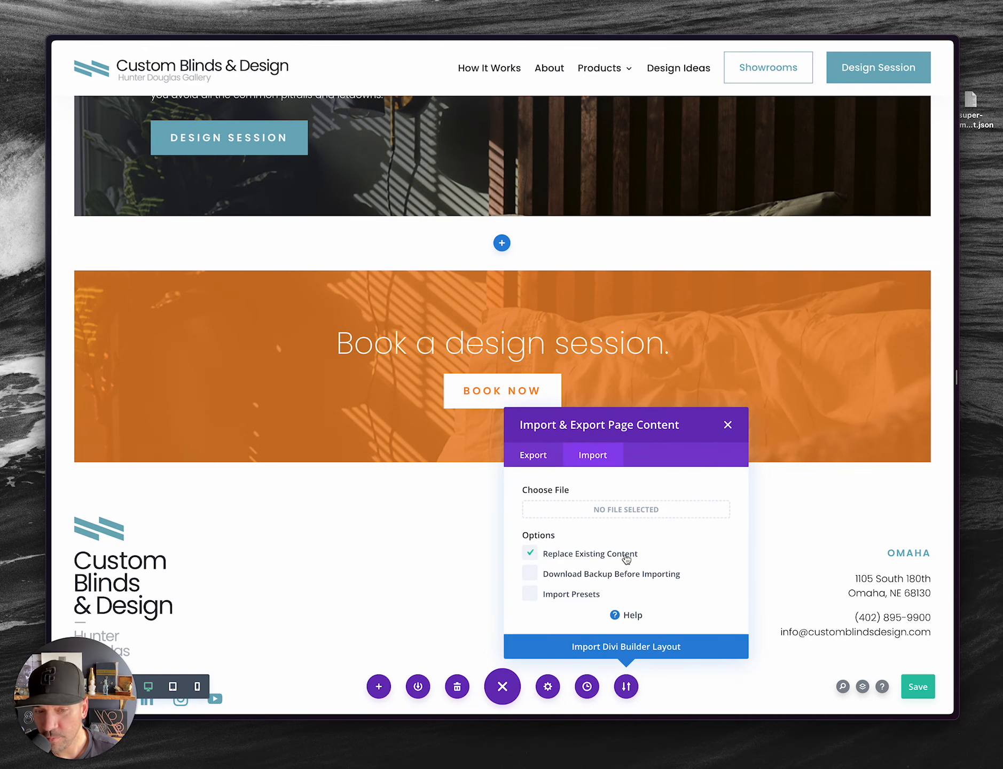
scroll(373, 225, "up", 10)
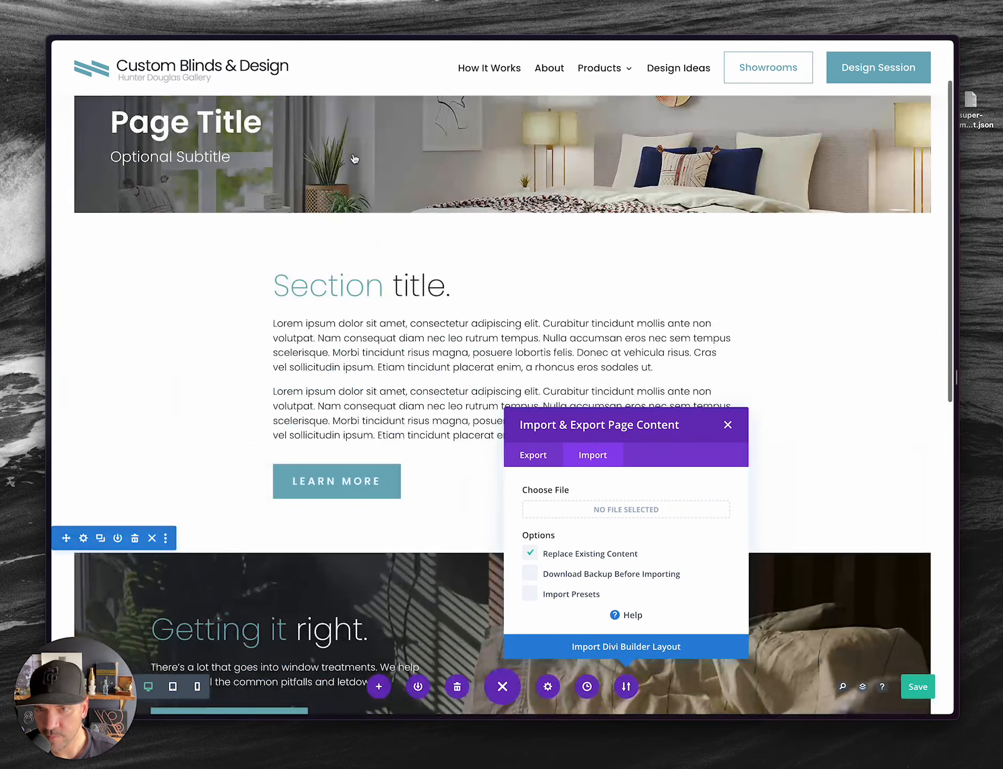
scroll(337, 380, "down", 3)
scroll(337, 380, "down", 2)
left_click(533, 558)
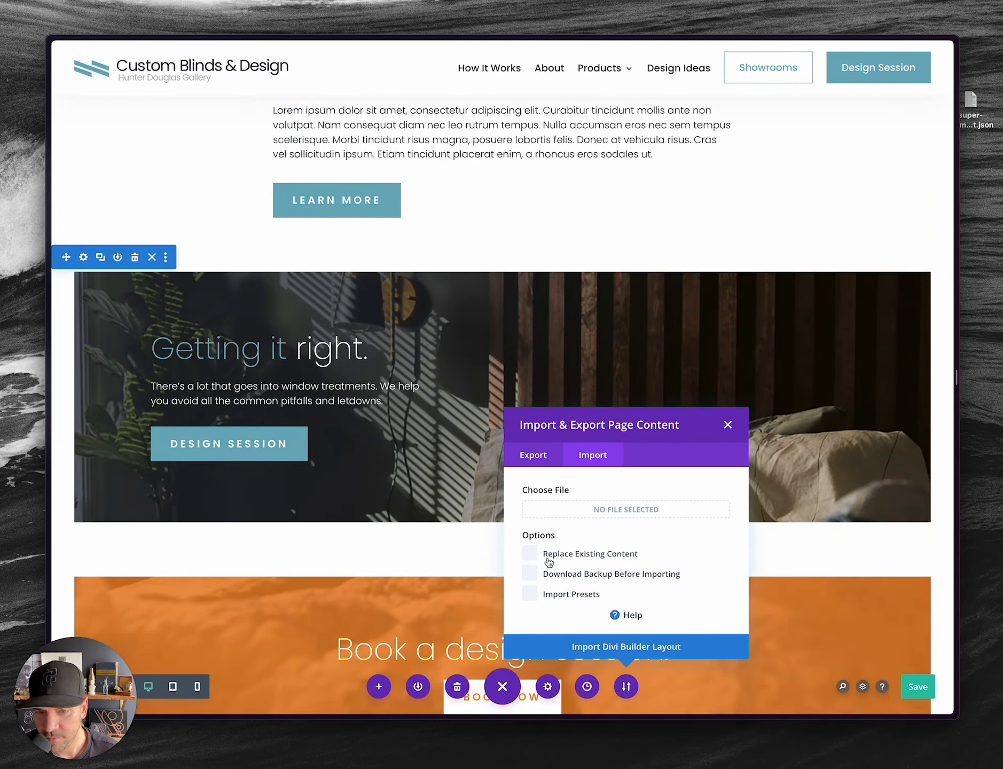
- Choose super-theme-builder-layout.json from the desktop and import it as a Divi Builder layout
left_click(609, 648)
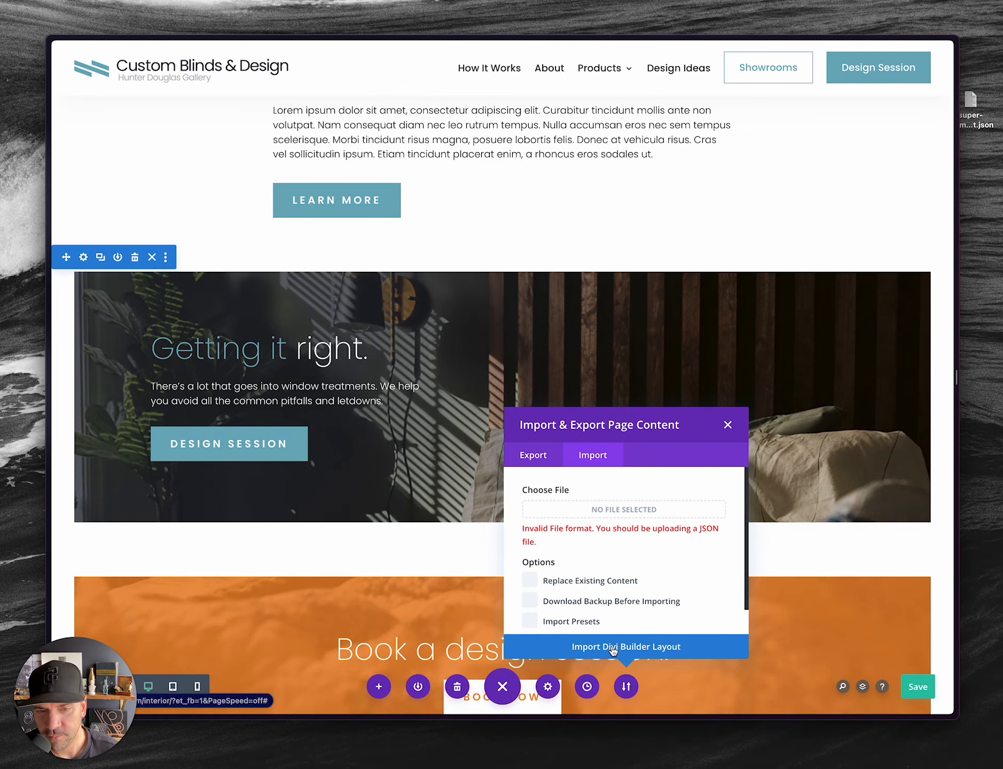
left_click(624, 510)
left_click(386, 288)
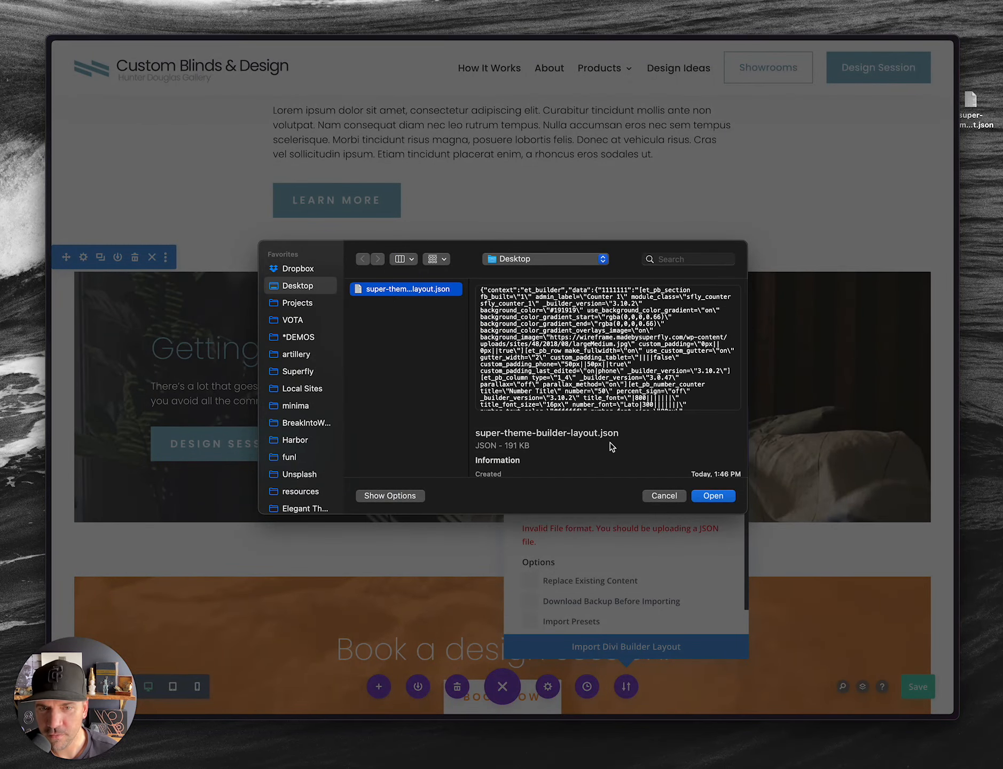
left_click(713, 497)
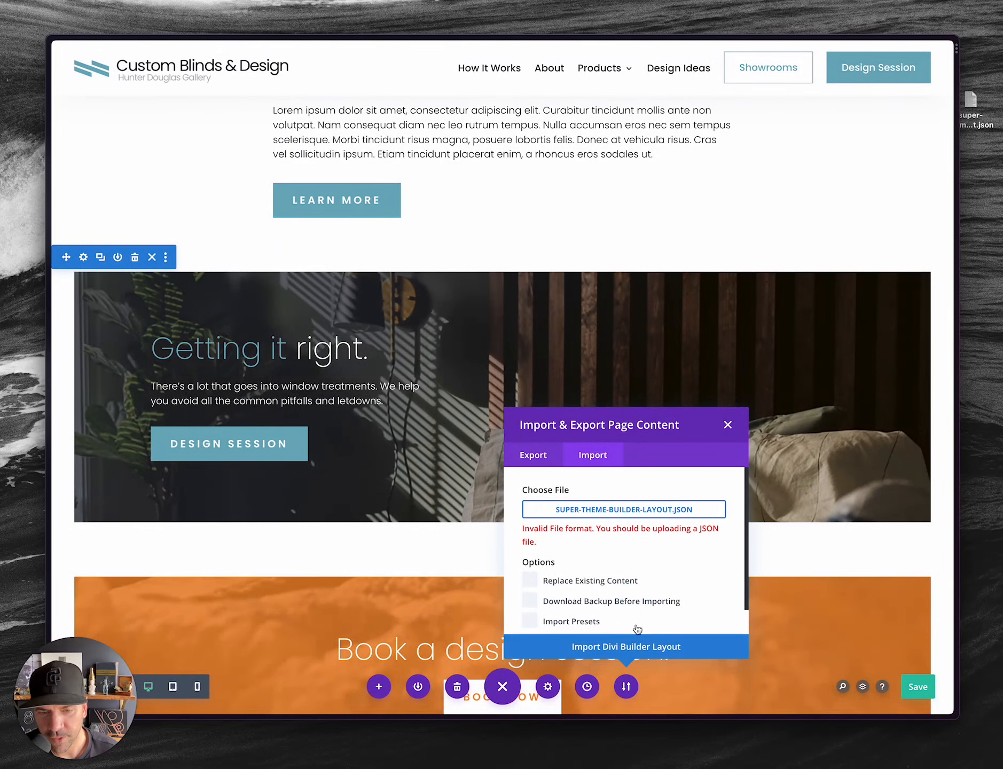
left_click(626, 647)
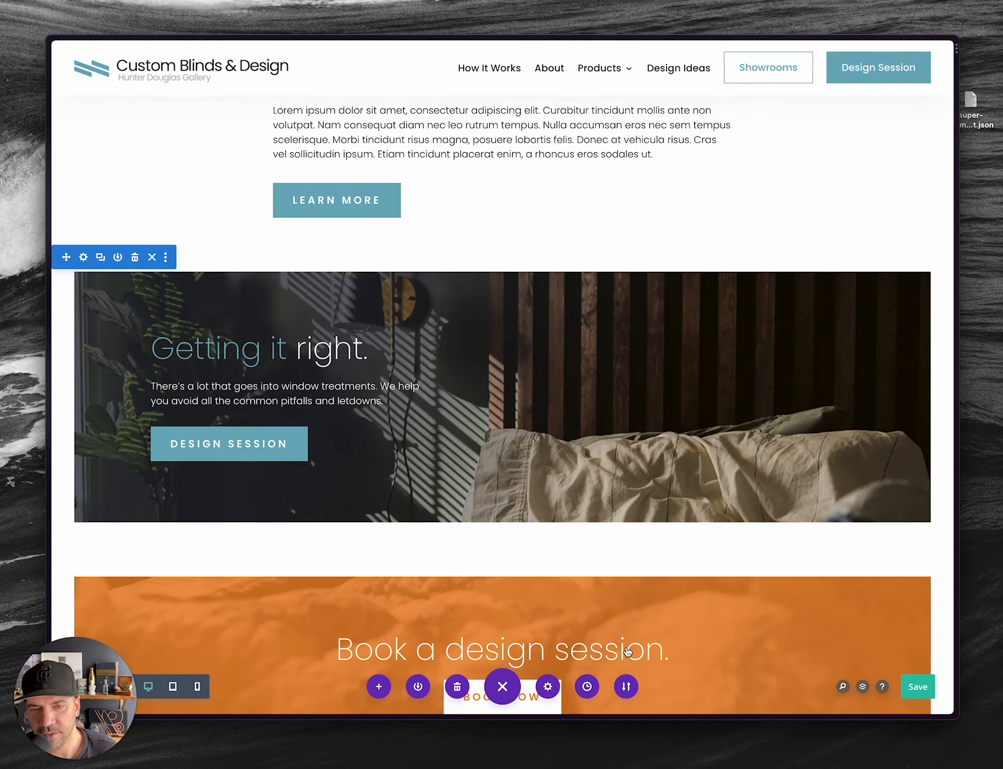
- Examine the imported wireframe sections below the orange design session banner on the interior page
scroll(548, 455, "down", 6)
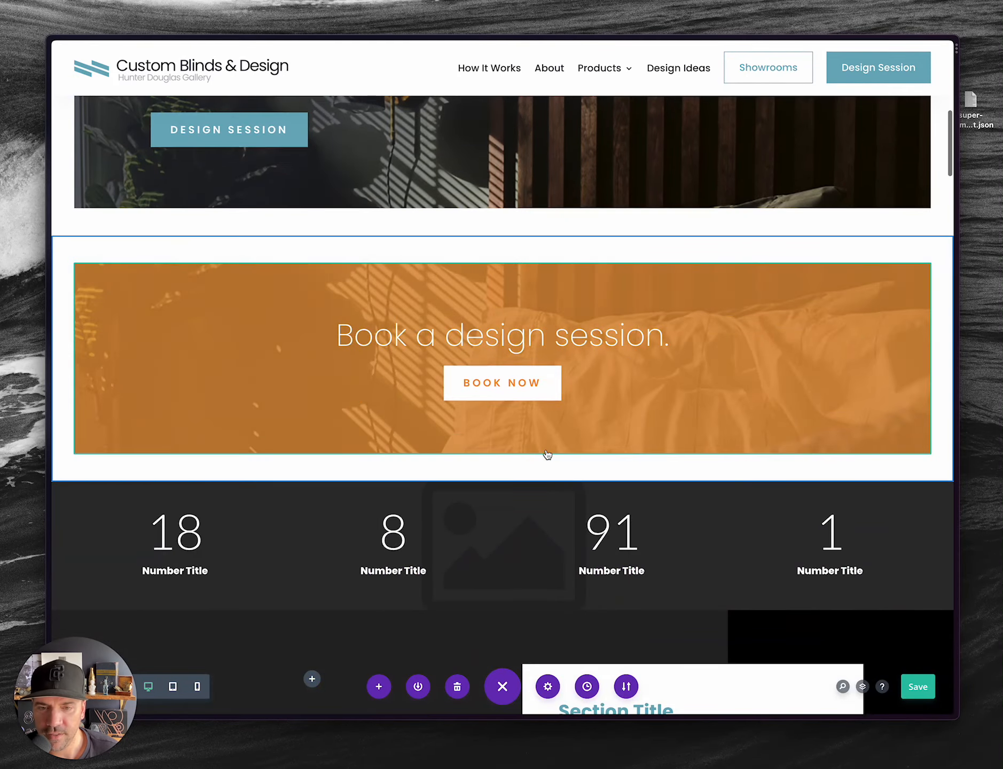
scroll(547, 455, "up", 4)
scroll(548, 454, "down", 15)
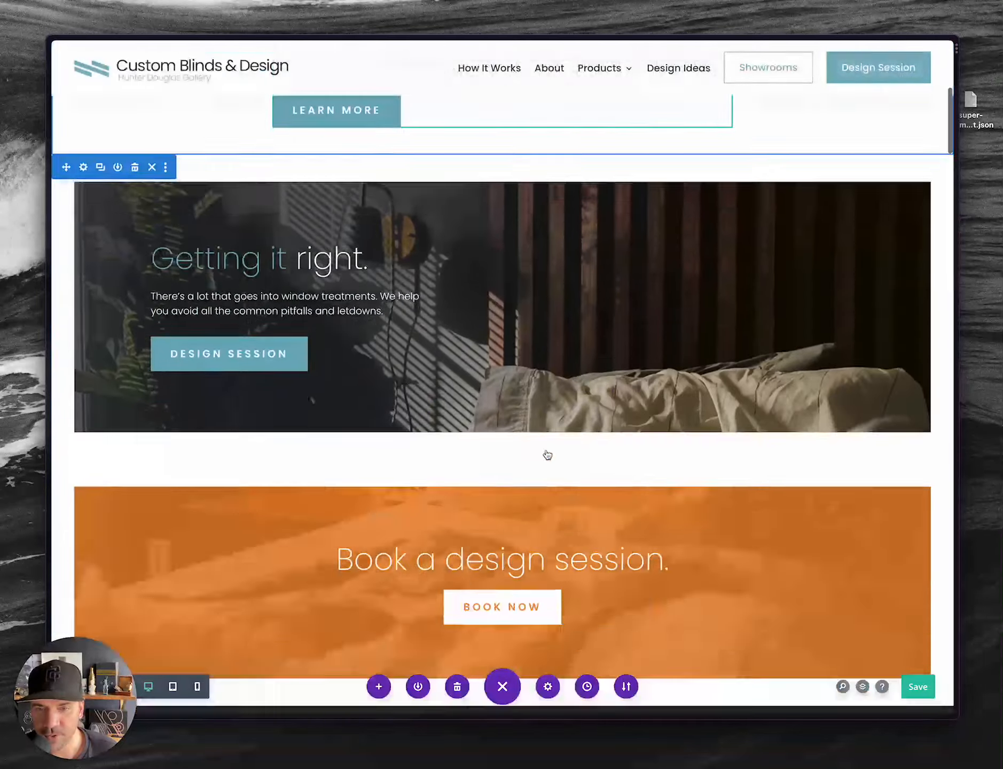
scroll(496, 567, "down", 15)
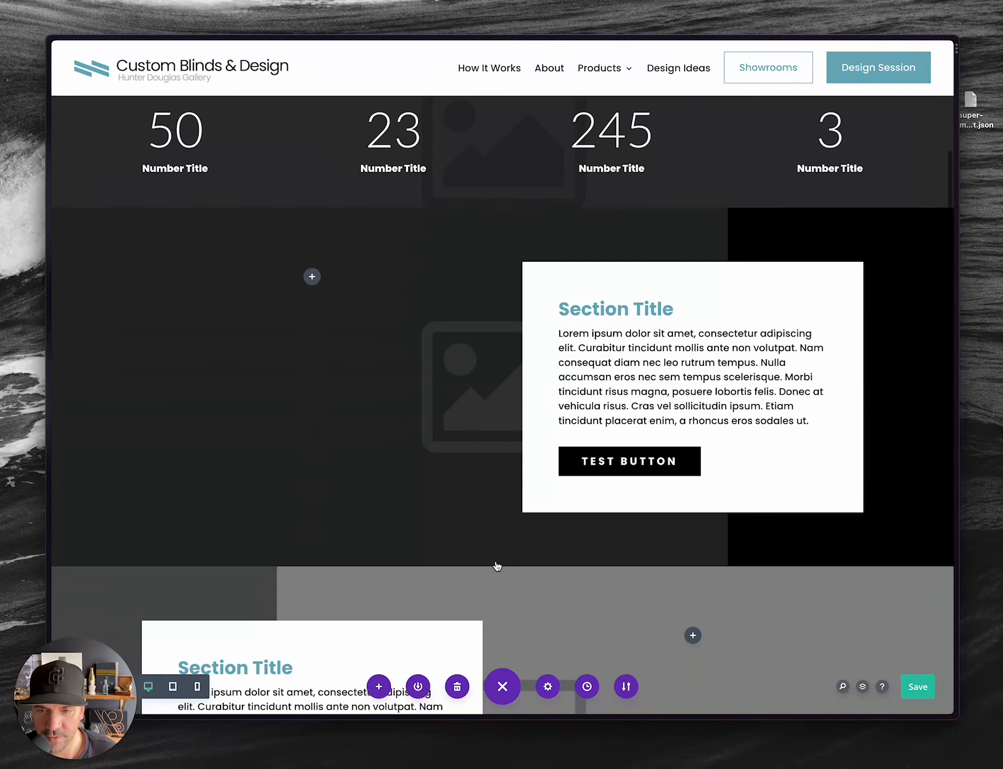
scroll(497, 563, "down", 8)
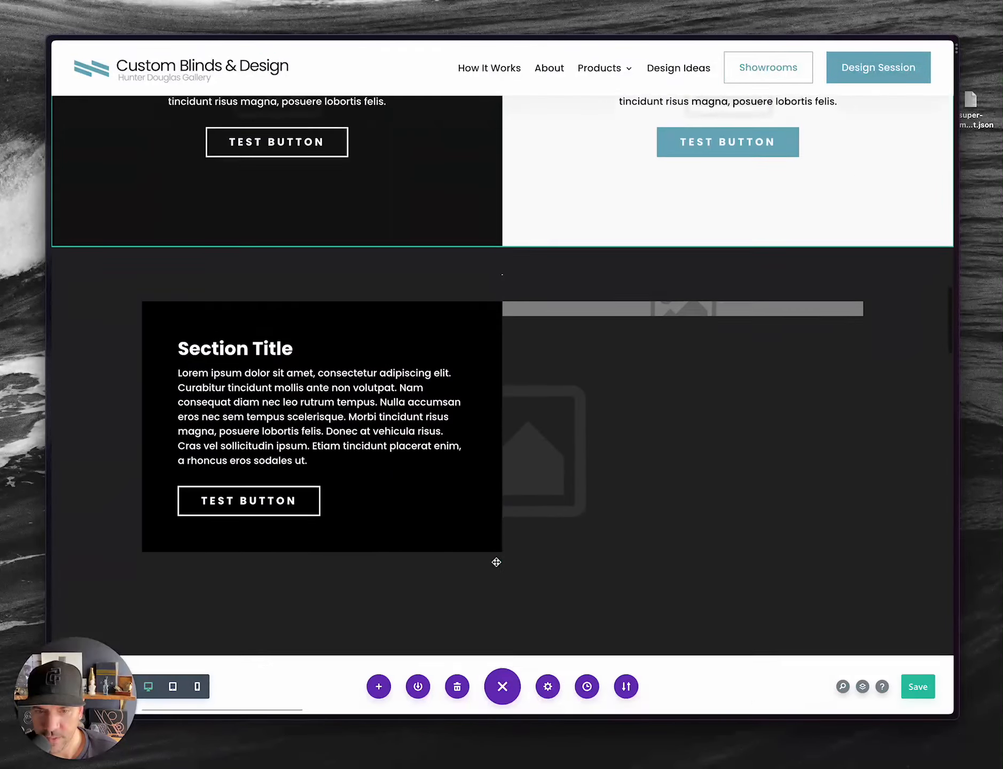
scroll(511, 487, "down", 12)
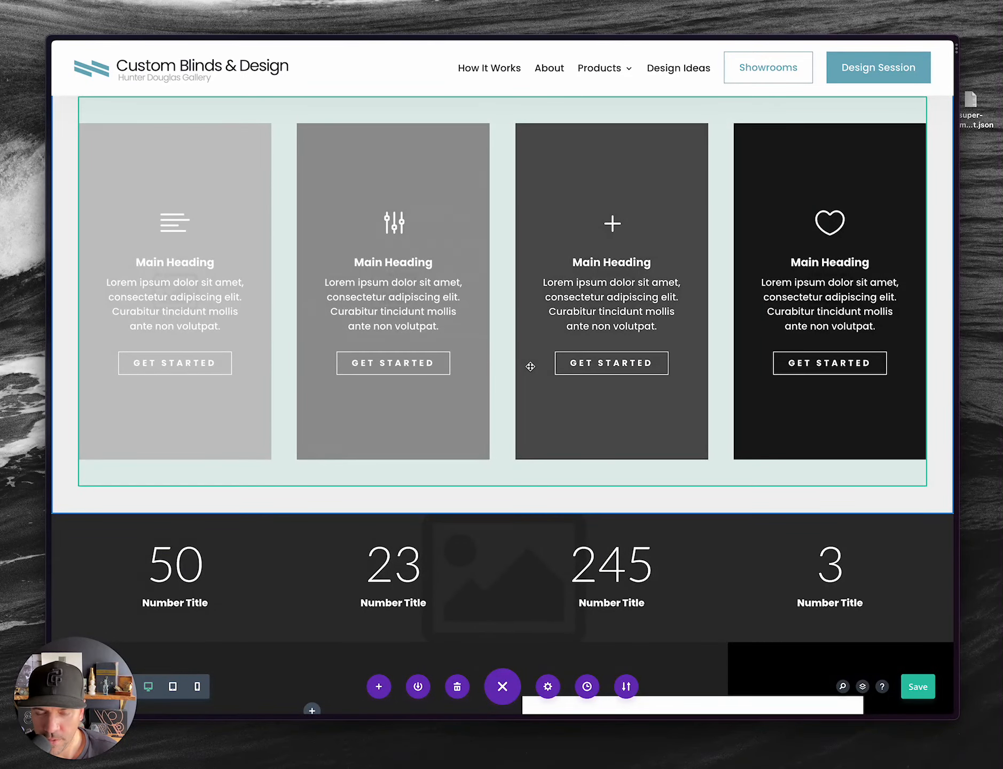
- Look over the imported wireframe sections on the interior page and the new-section options below the Getting it right banner
scroll(530, 369, "down", 10)
scroll(530, 368, "up", 10)
scroll(531, 369, "down", 4)
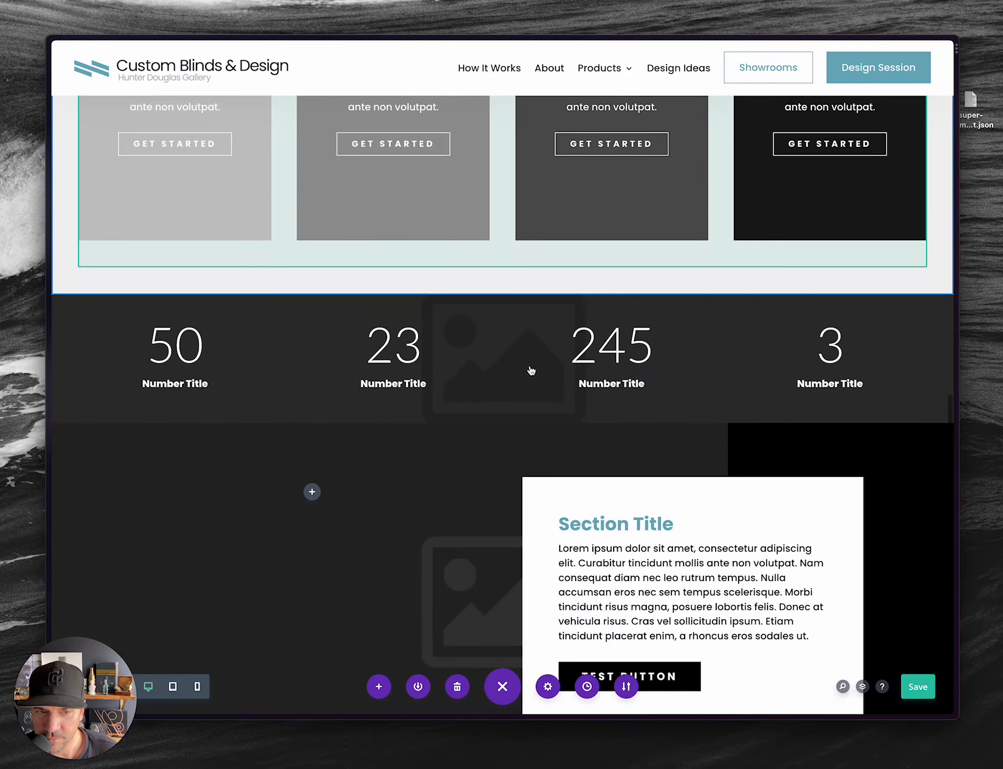
scroll(531, 368, "up", 10)
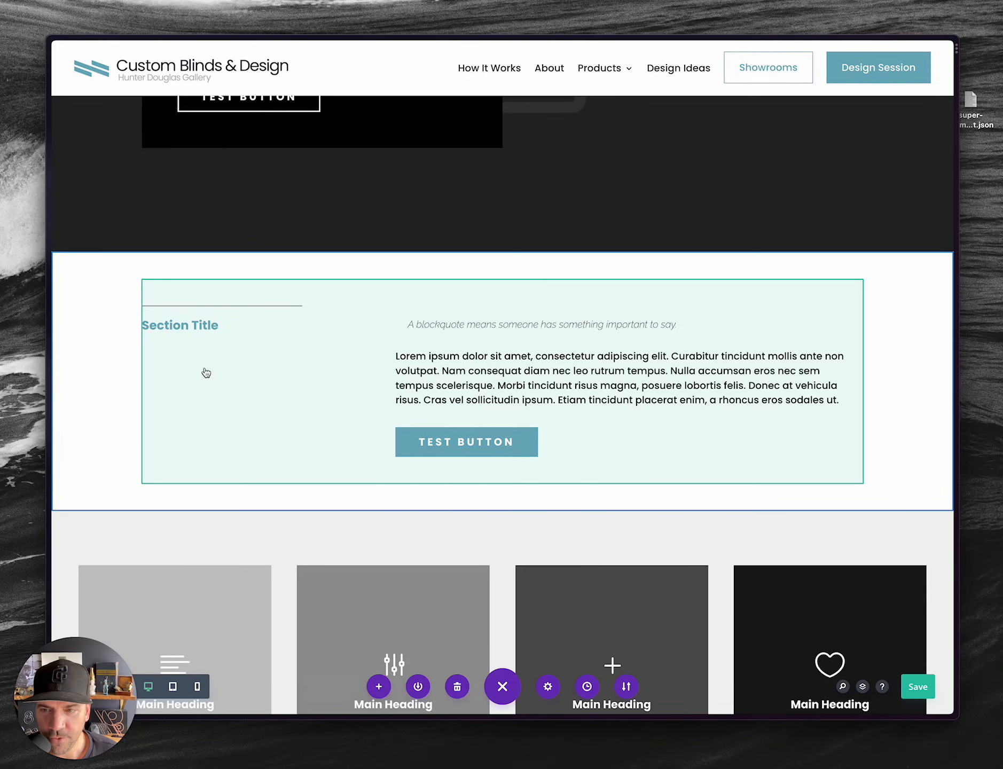
scroll(341, 392, "up", 20)
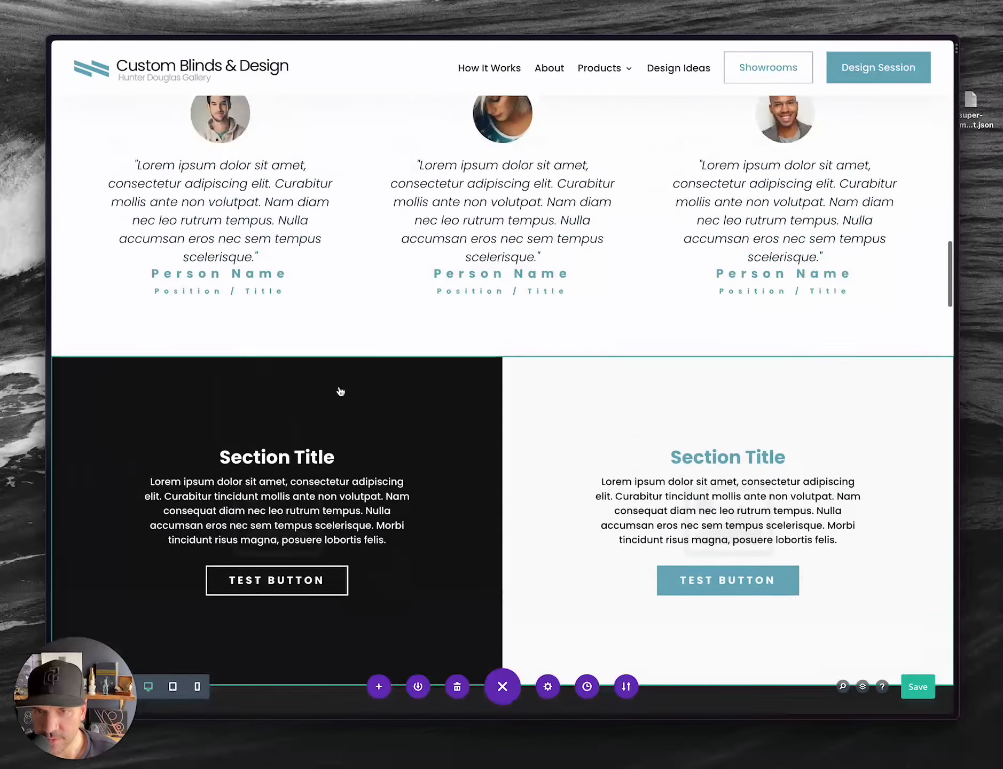
scroll(340, 387, "up", 15)
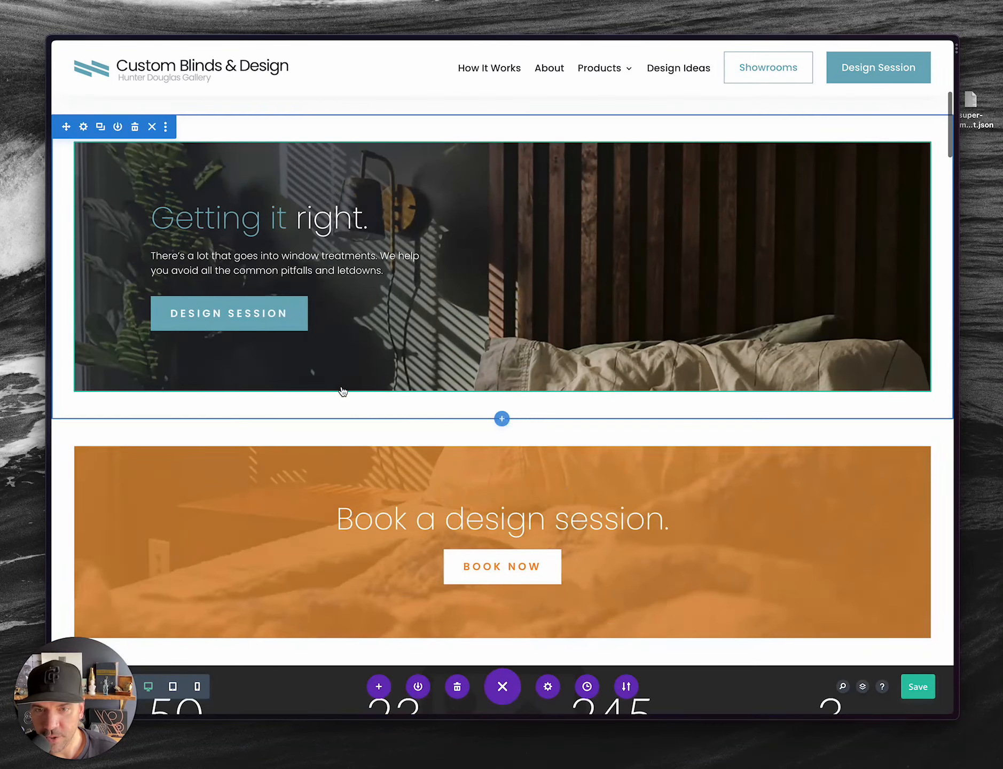
left_click(502, 420)
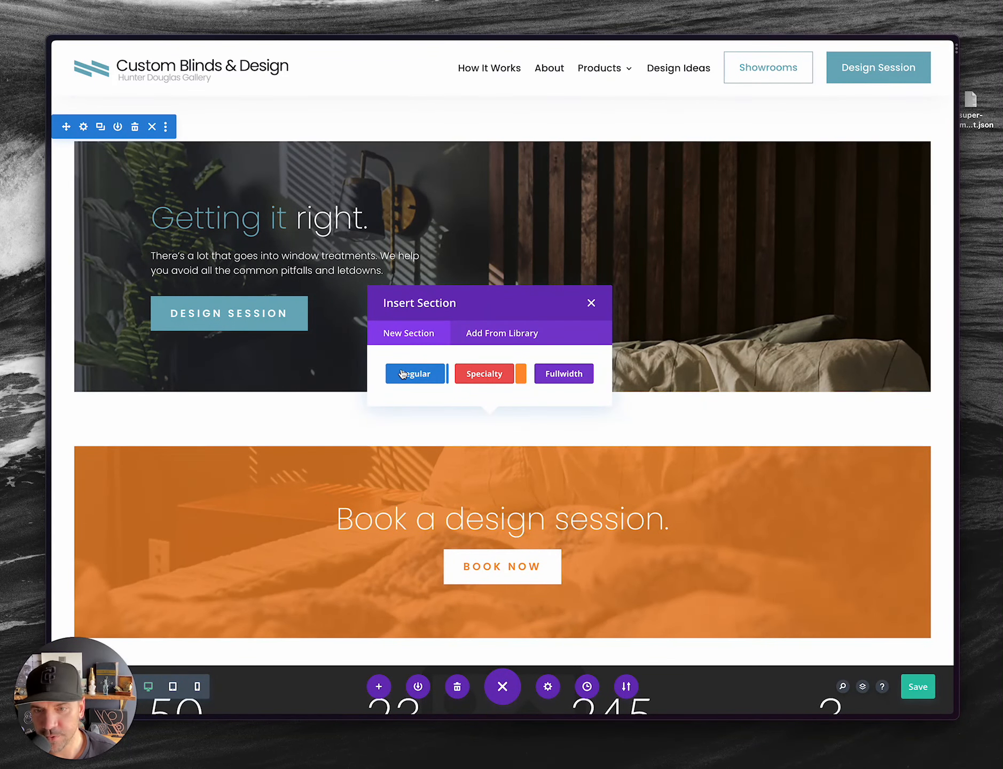
left_click(593, 304)
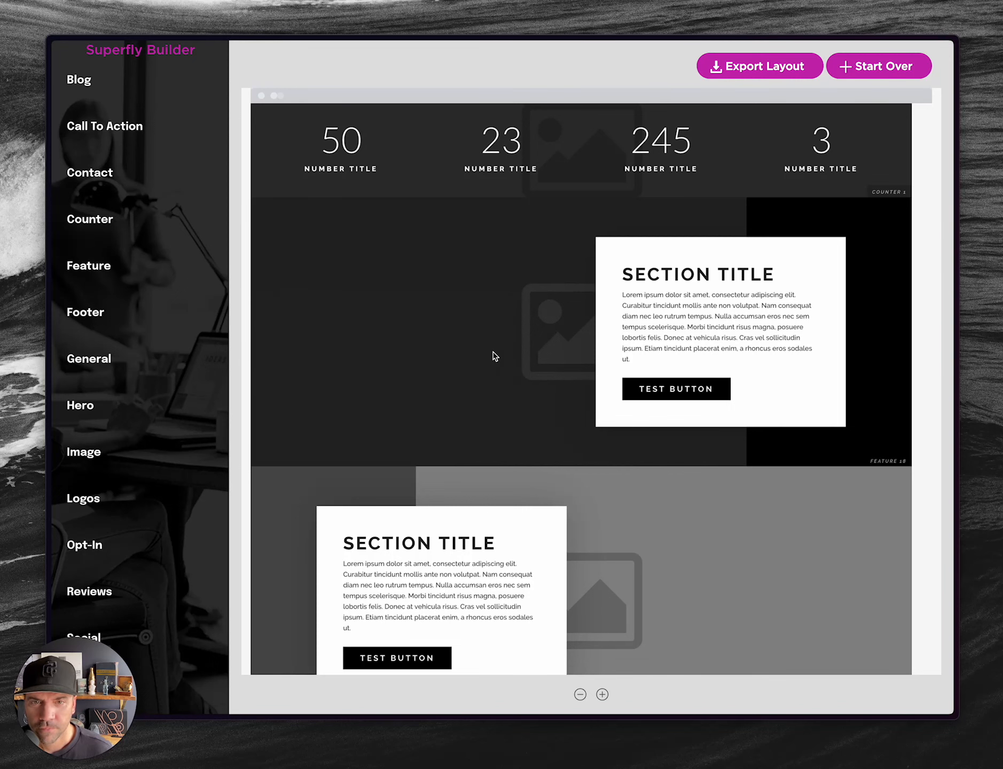
- Check the counter and feature sections in the Superfly Builder layout, and switch to the live interior page to view its original sections
scroll(539, 431, "down", 5)
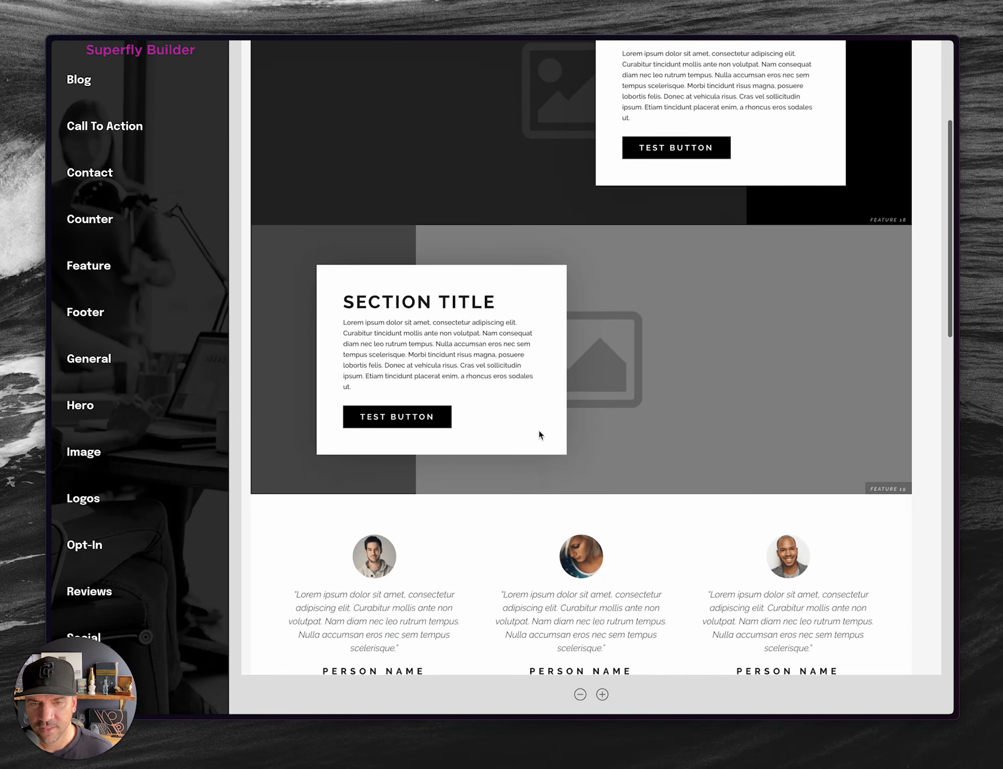
scroll(540, 433, "up", 5)
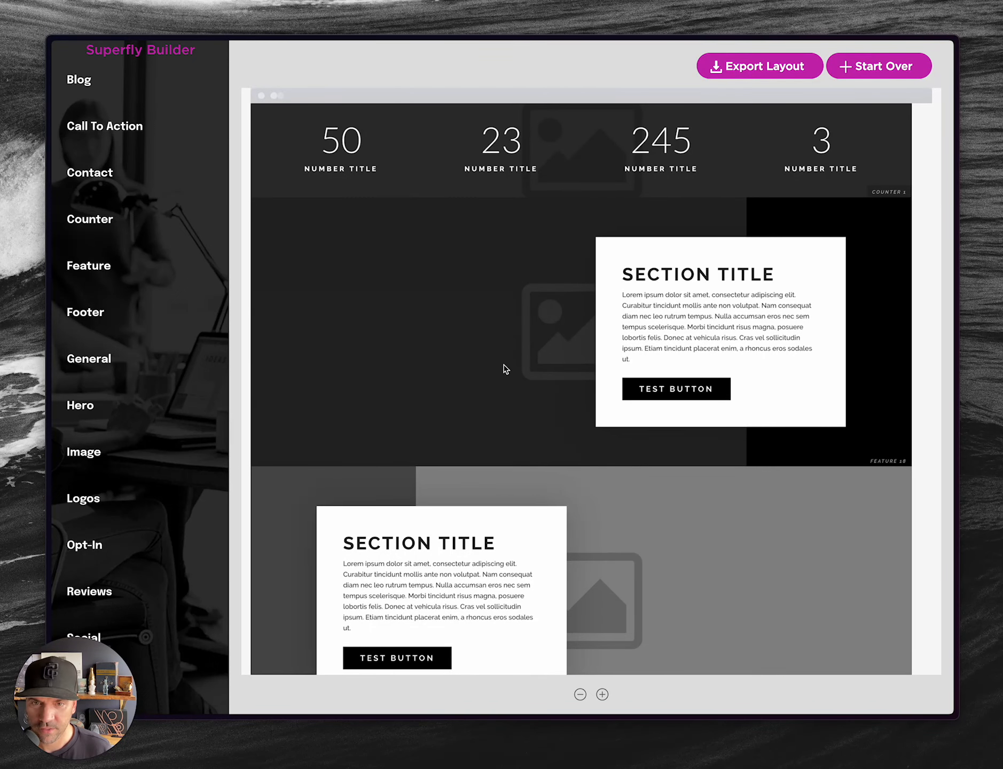
key("ctrl+Tab")
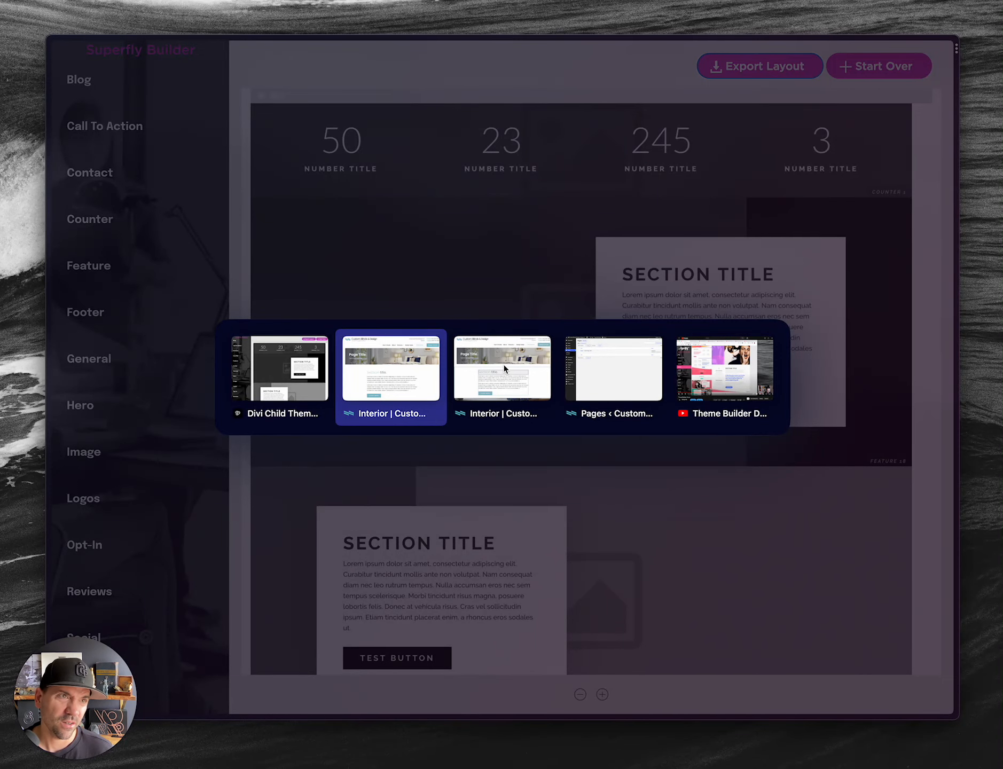
left_click(397, 382)
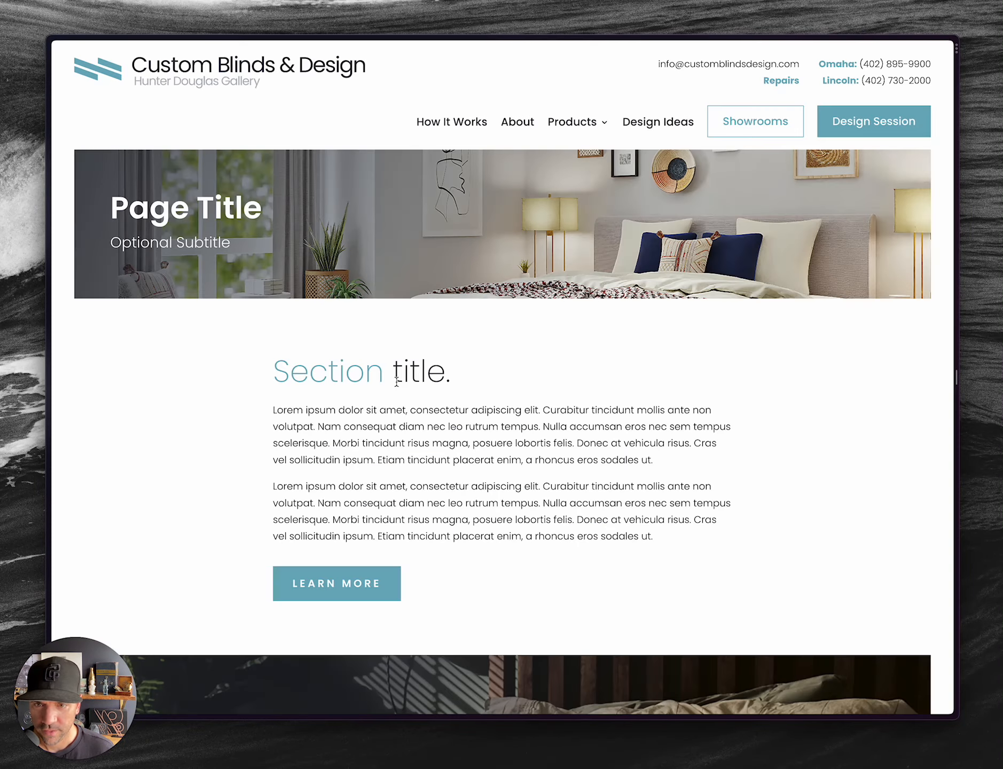
scroll(594, 398, "down", 8)
scroll(595, 398, "down", 5)
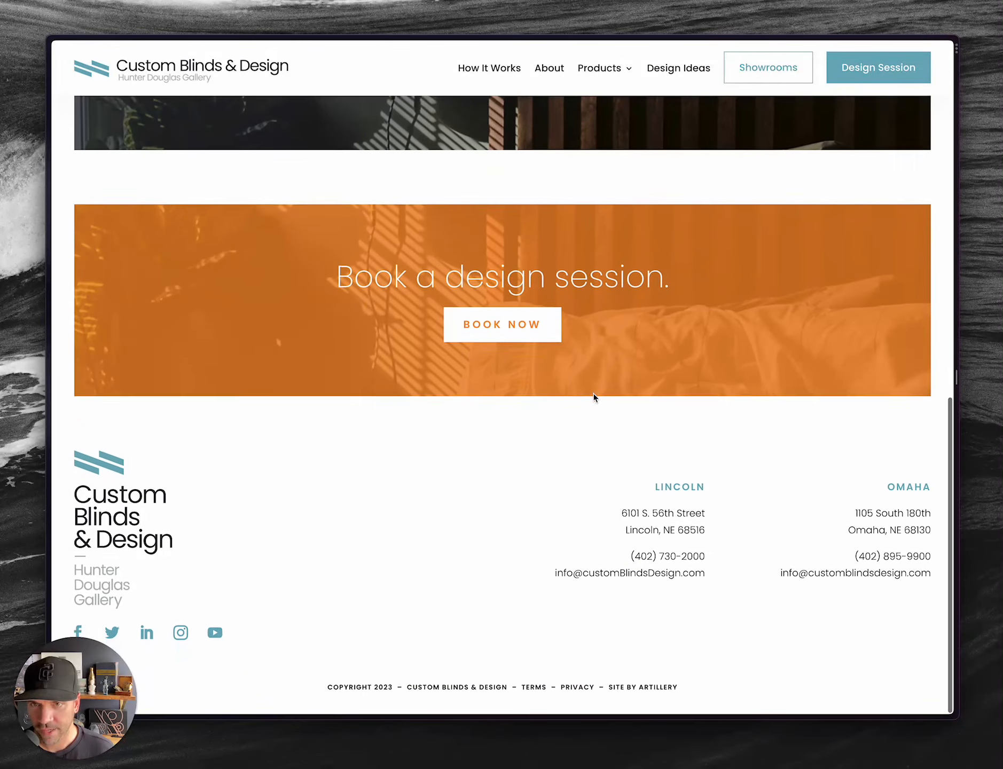
scroll(594, 398, "up", 12)
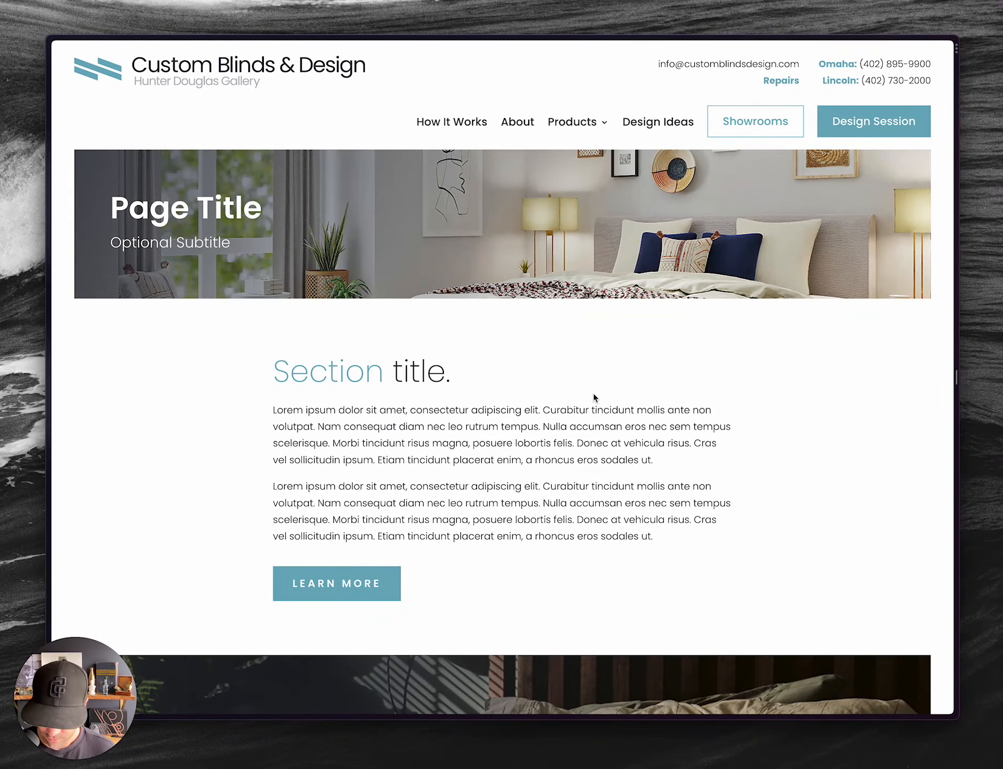
- Reload the live interior page and examine the styled counter, Getting it right banner and plant-photo feature section
key("super+r")
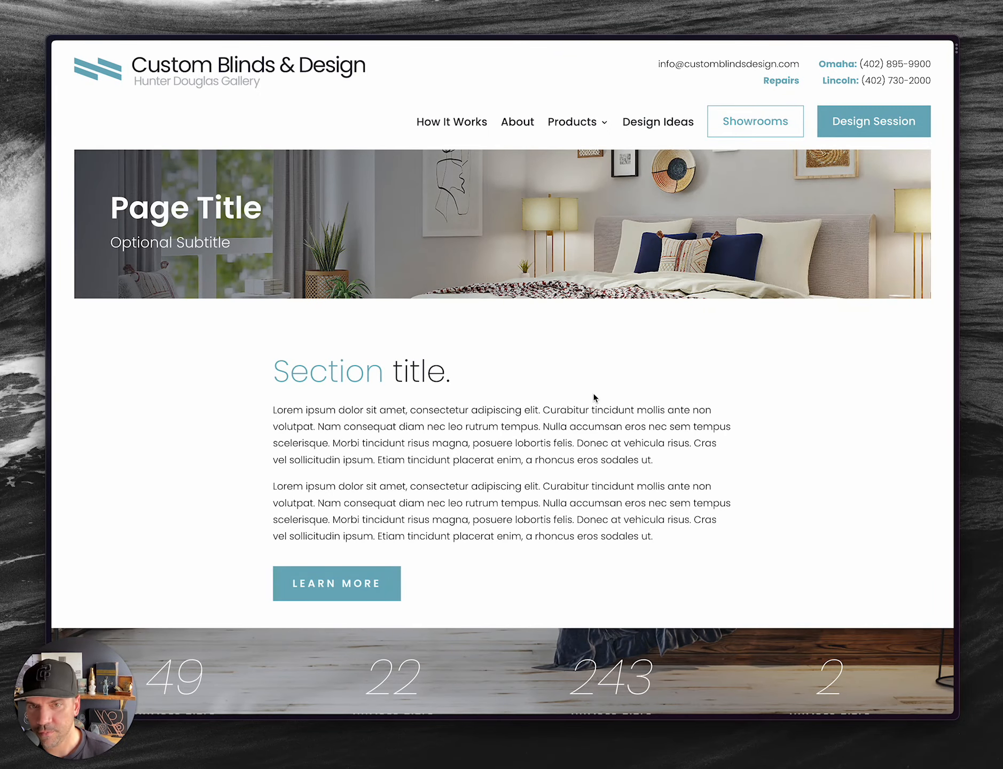
scroll(595, 398, "down", 5)
scroll(422, 410, "down", 8)
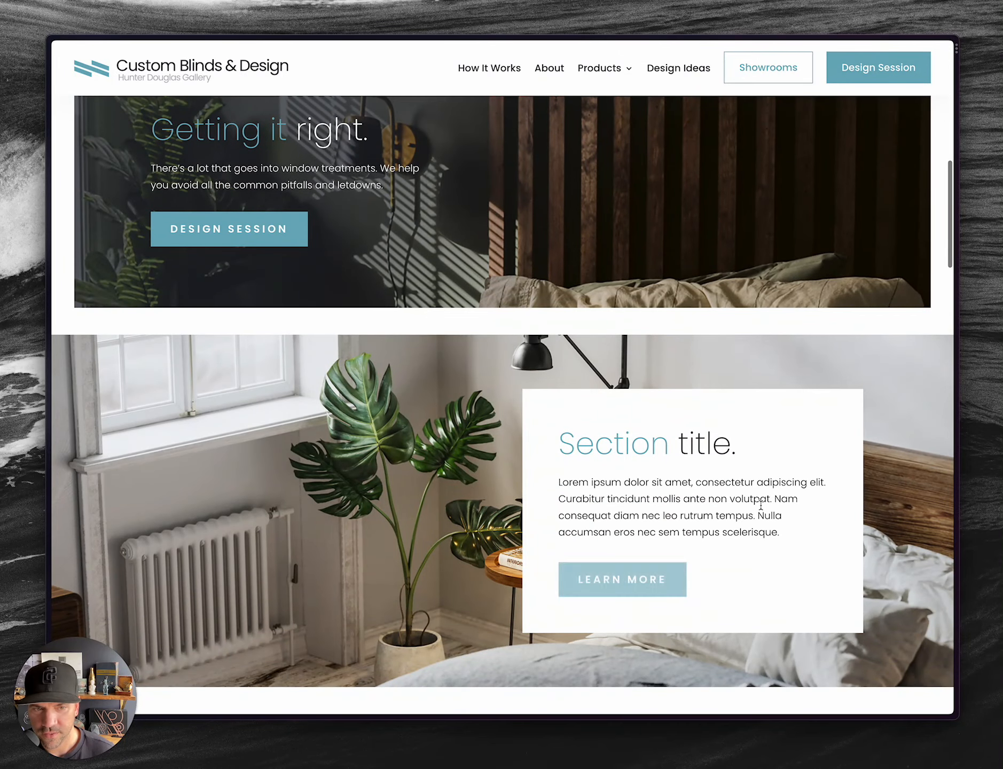
scroll(360, 470, "down", 2)
scroll(360, 470, "up", 3)
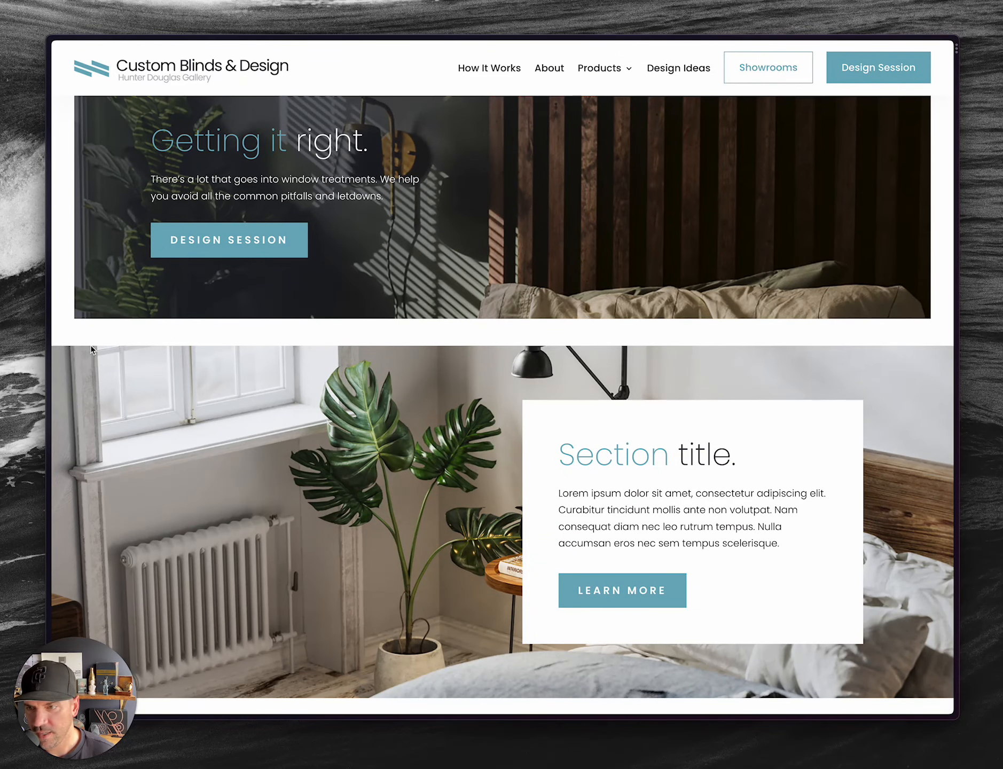
scroll(391, 427, "down", 4)
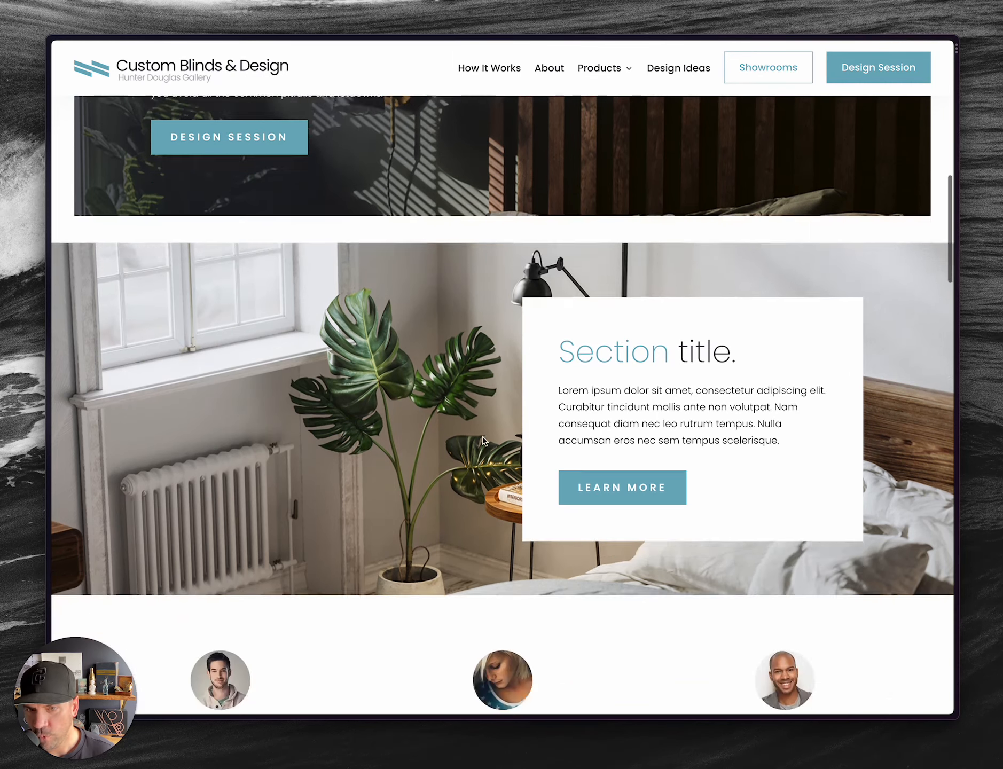
scroll(96, 239, "up", 1)
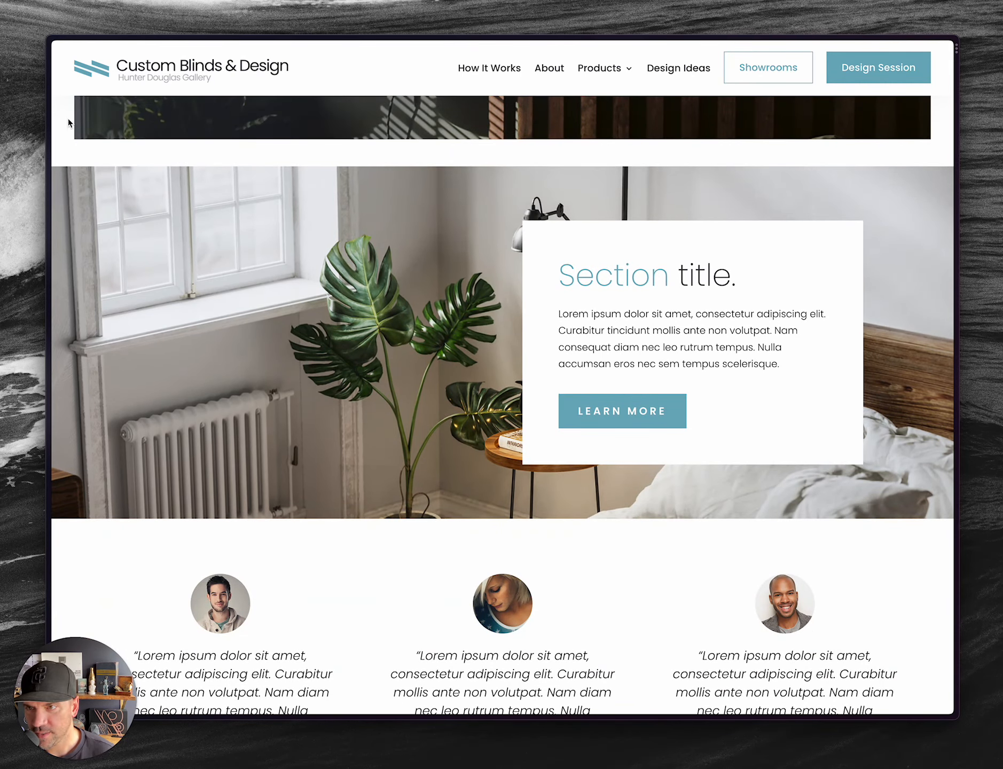
- Examine the styled testimonials, meeting-photo feature, two-column call to action and Custom window treatments text section
scroll(241, 466, "down", 7)
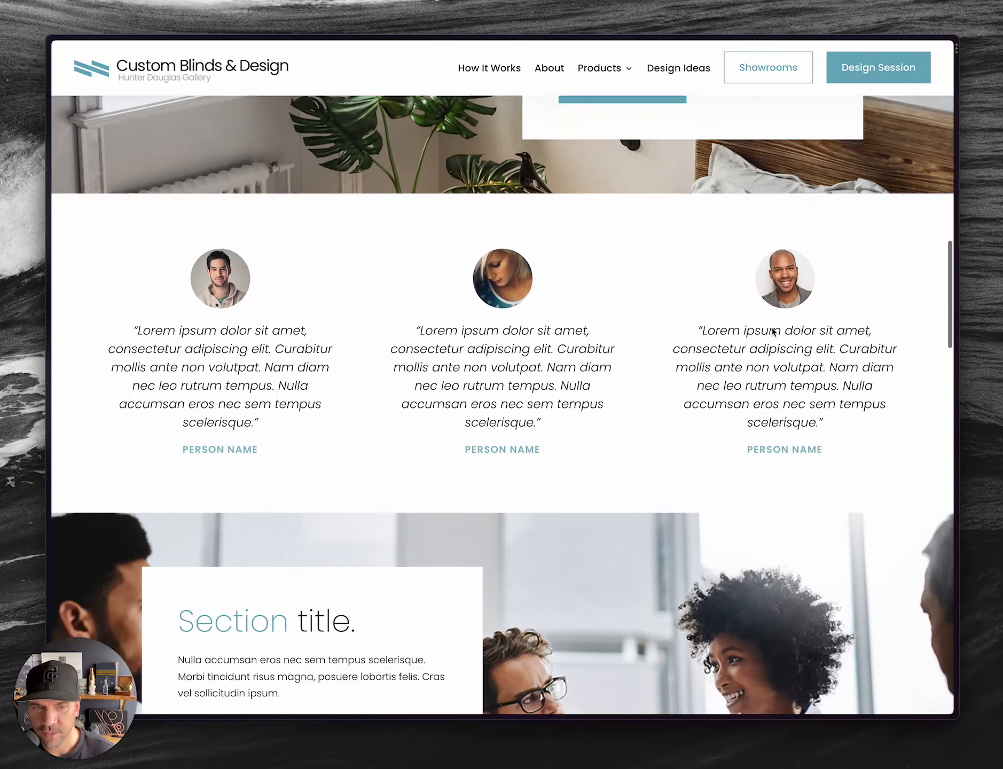
scroll(483, 319, "down", 8)
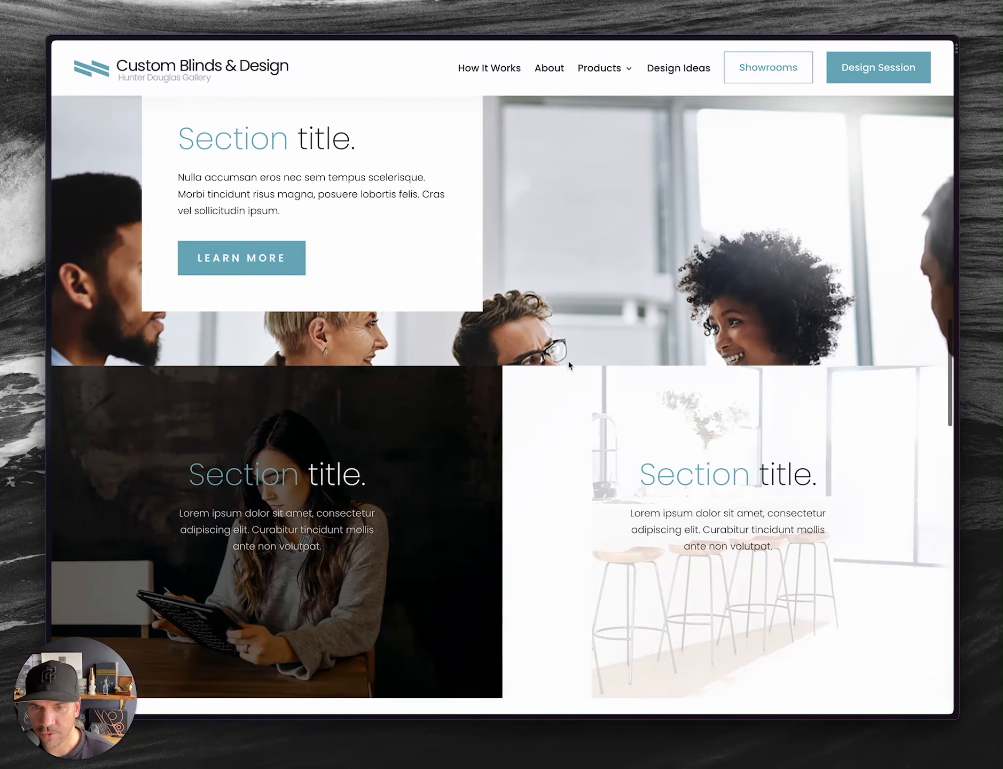
scroll(544, 210, "down", 5)
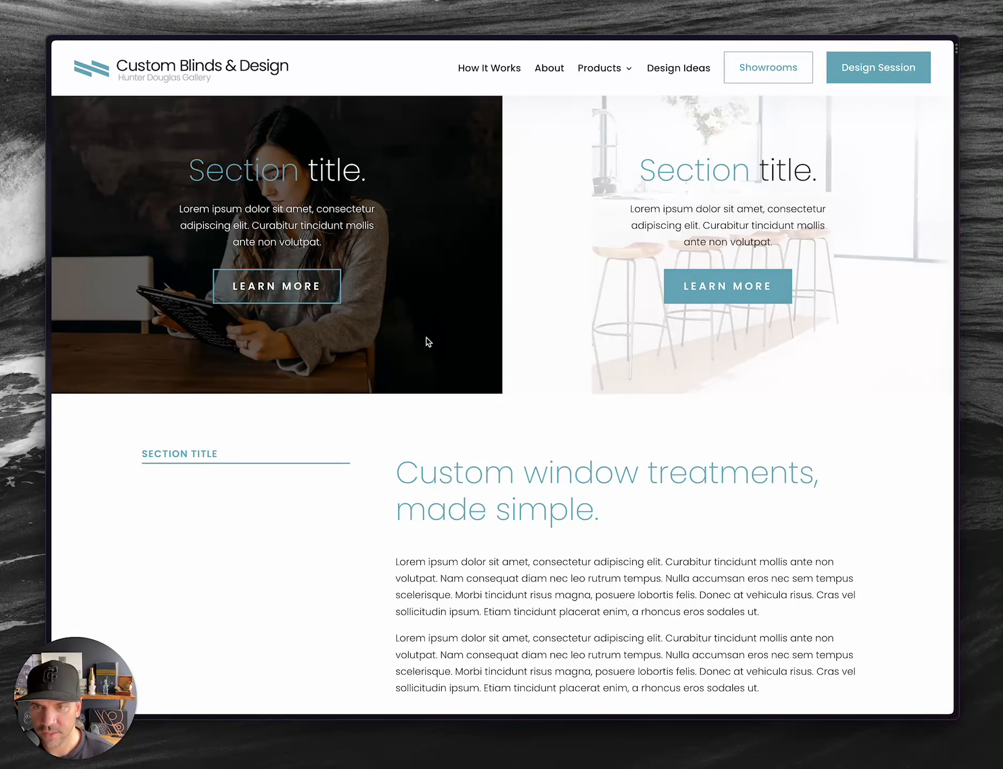
scroll(425, 343, "down", 2)
scroll(426, 338, "up", 2)
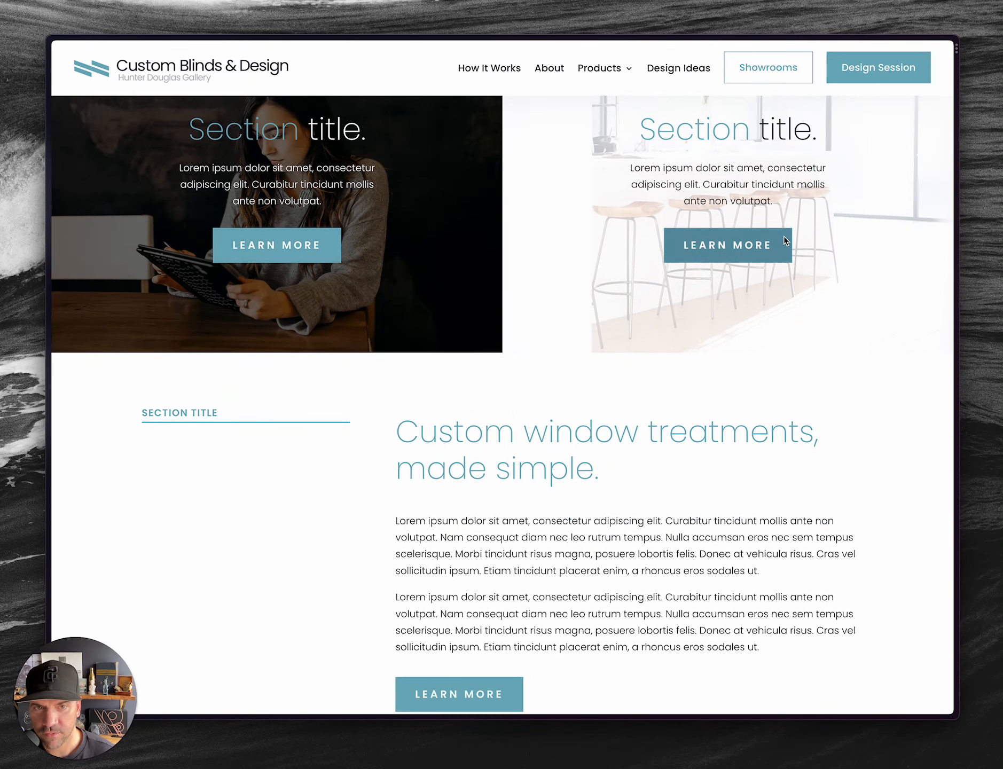
scroll(605, 335, "down", 4)
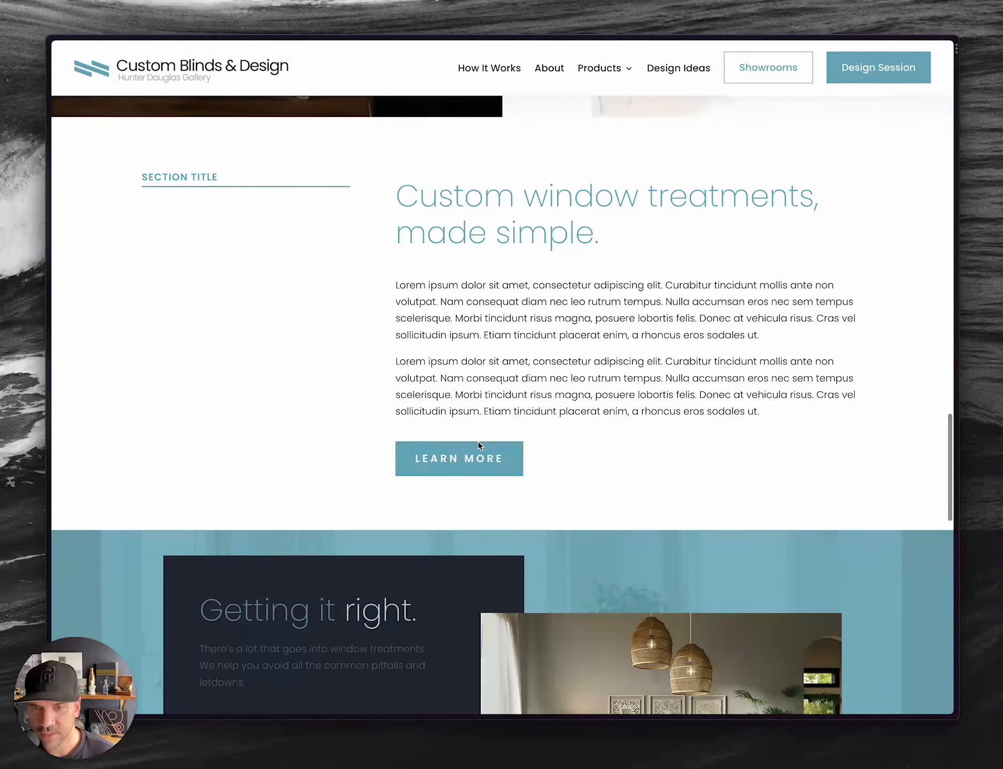
scroll(396, 241, "up", 1)
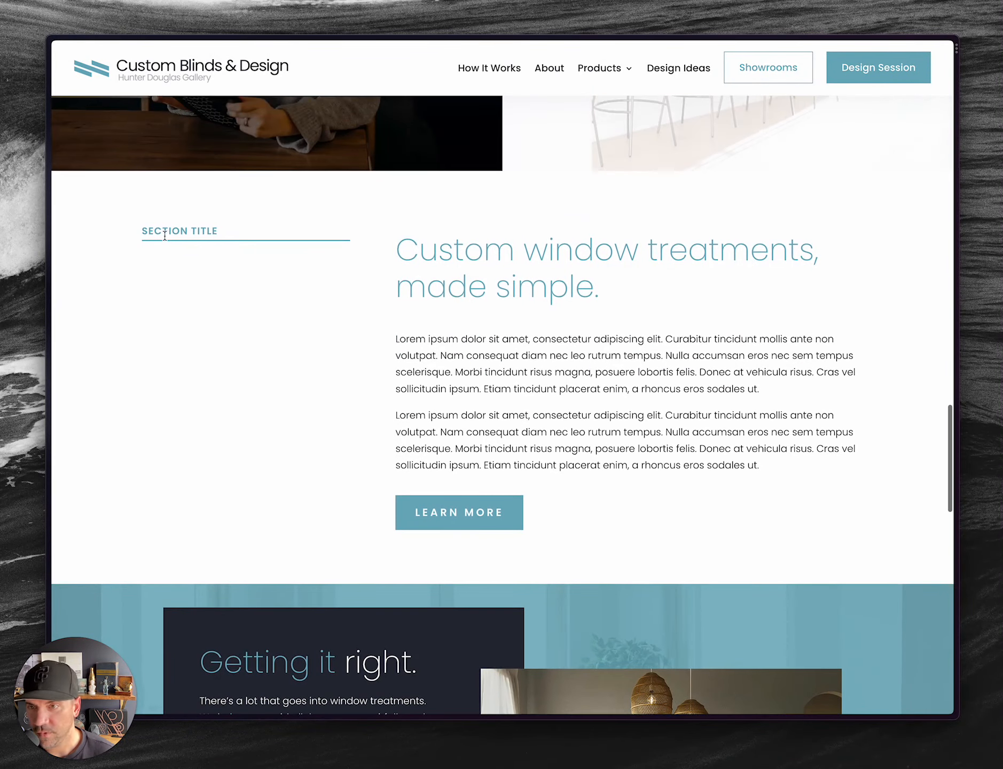
- Examine the overlapping Getting it right section and the four colored icon cards, and review the feature sections above them
scroll(550, 375, "down", 7)
scroll(549, 374, "up", 2)
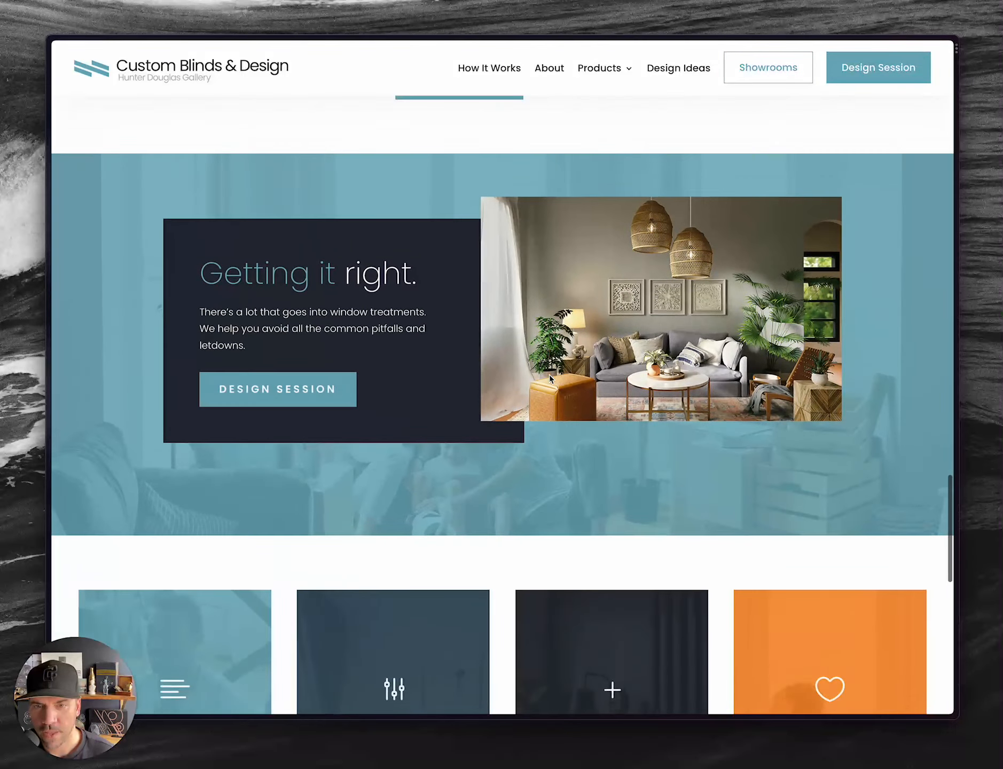
scroll(439, 352, "down", 10)
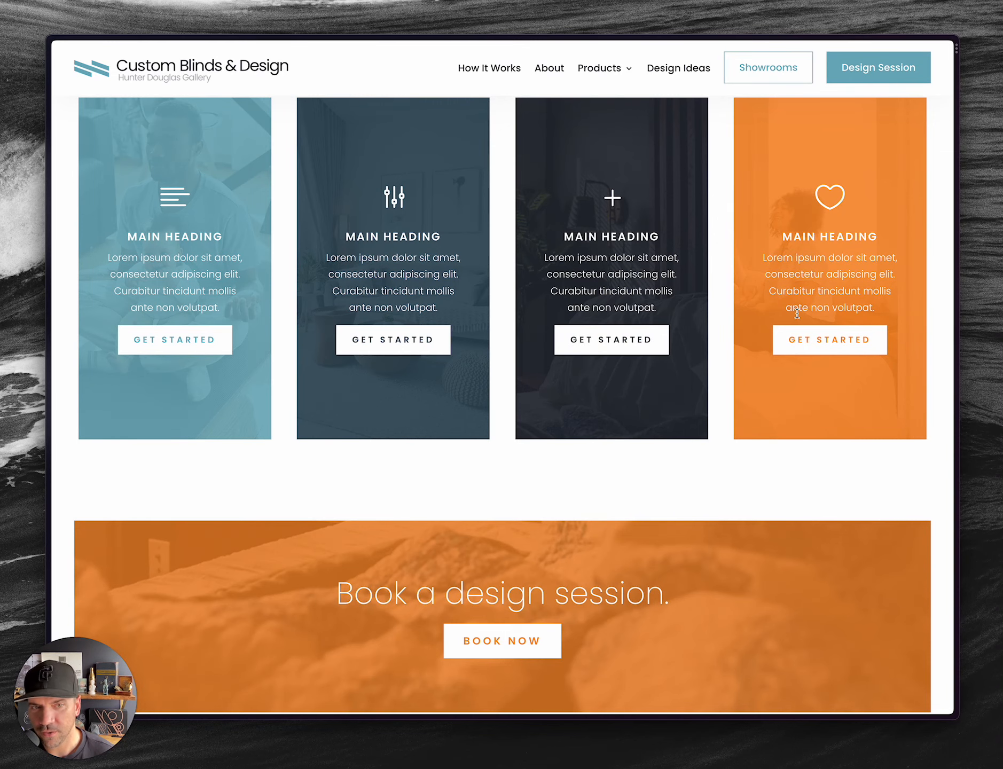
scroll(394, 353, "up", 12)
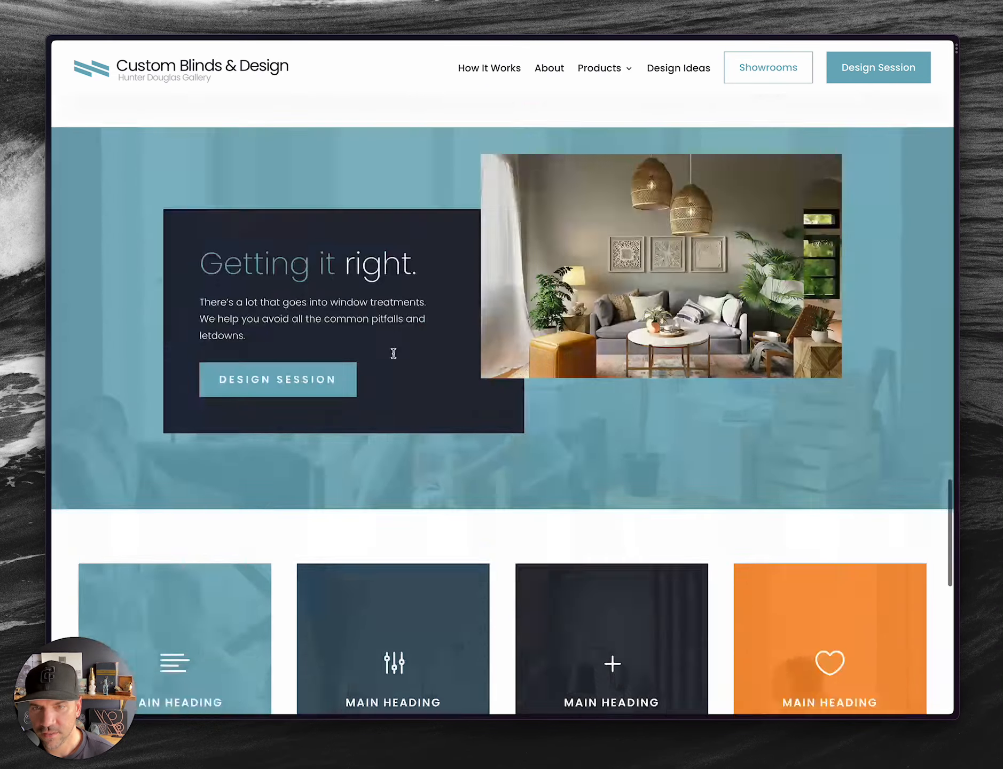
scroll(394, 358, "up", 15)
scroll(394, 358, "down", 12)
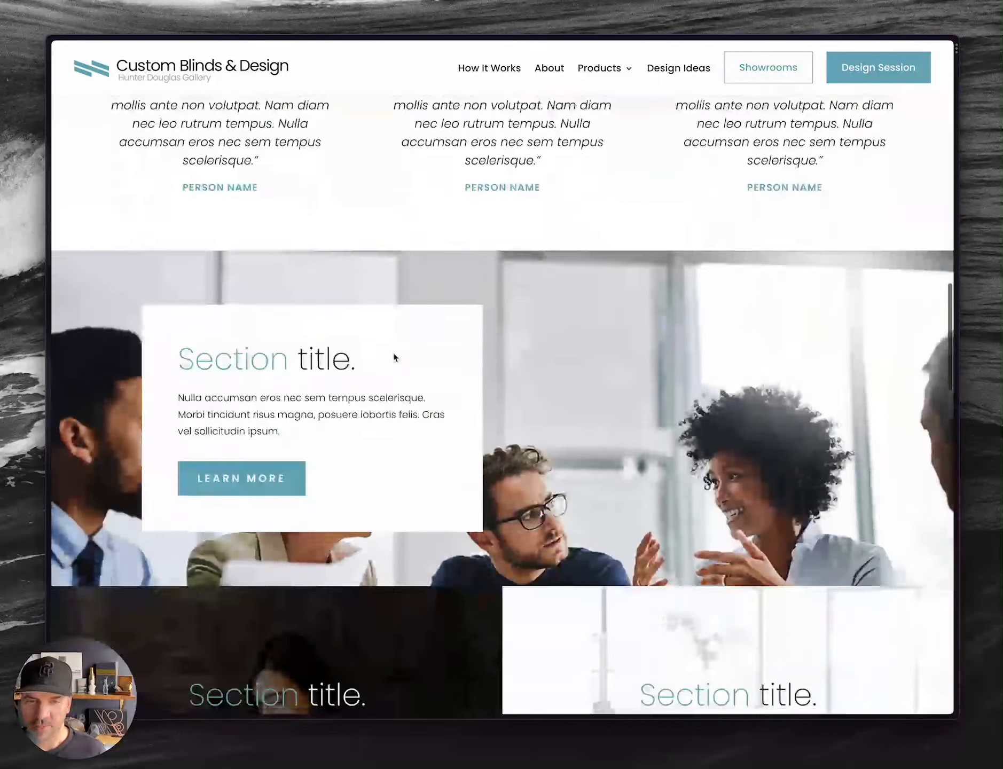
- Switch to the interior page in the Divi builder and review its styled banner, feature and testimonial sections
key("ctrl+Tab")
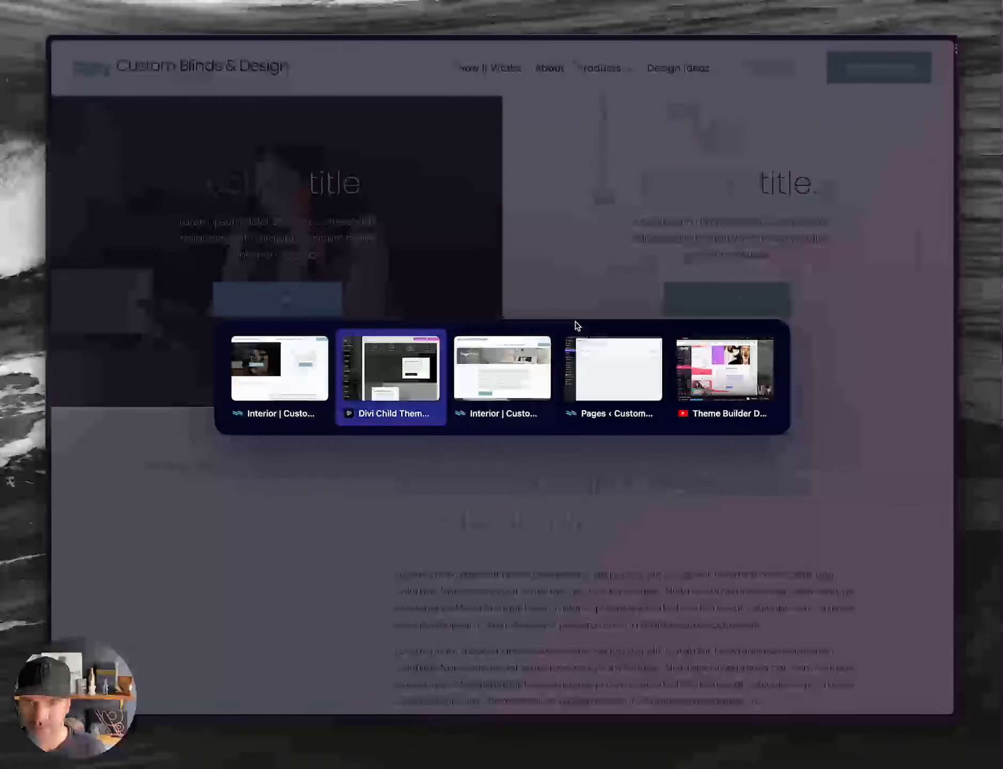
key("ctrl+Tab")
scroll(553, 432, "down", 10)
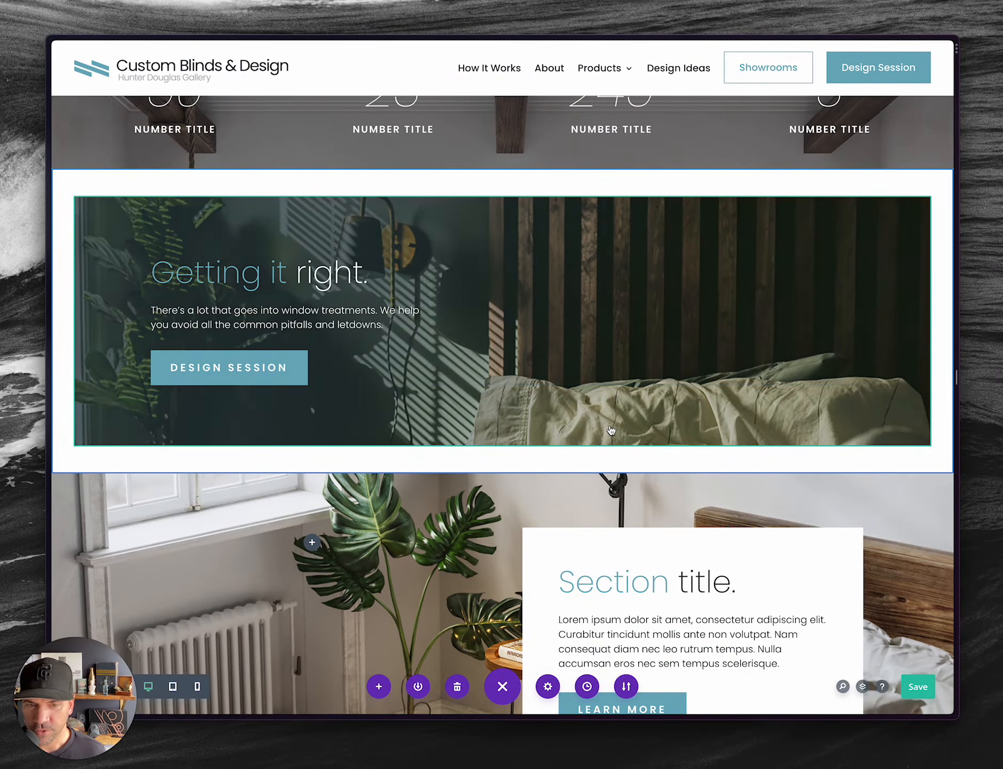
scroll(678, 437, "down", 4)
scroll(643, 499, "down", 9)
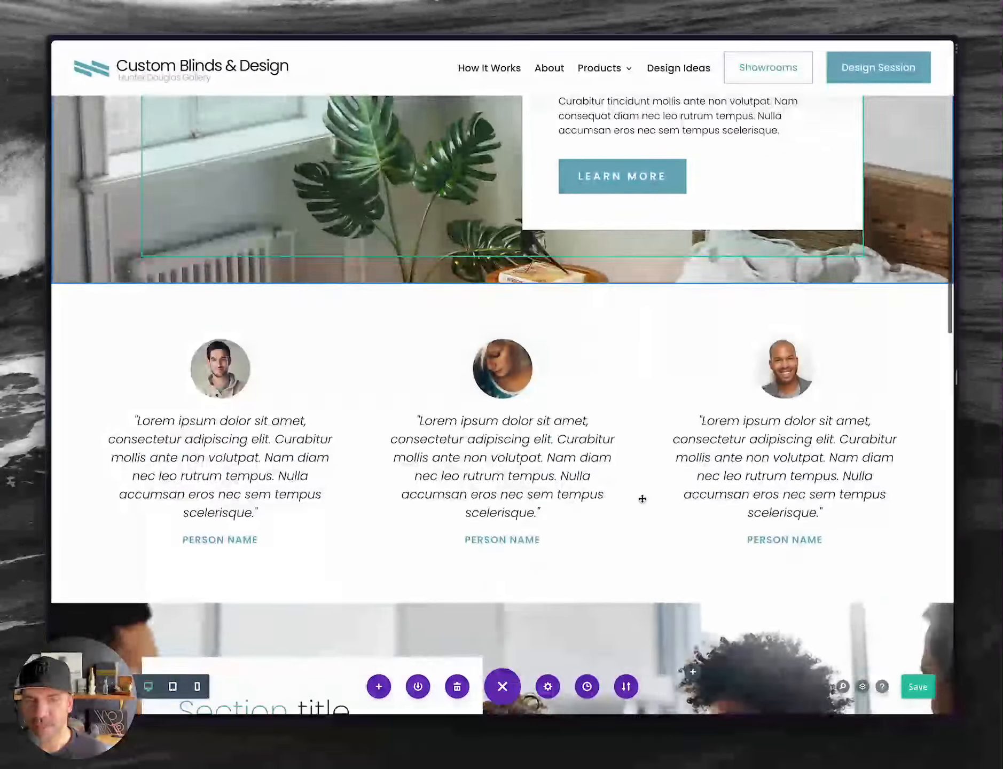
scroll(642, 499, "up", 4)
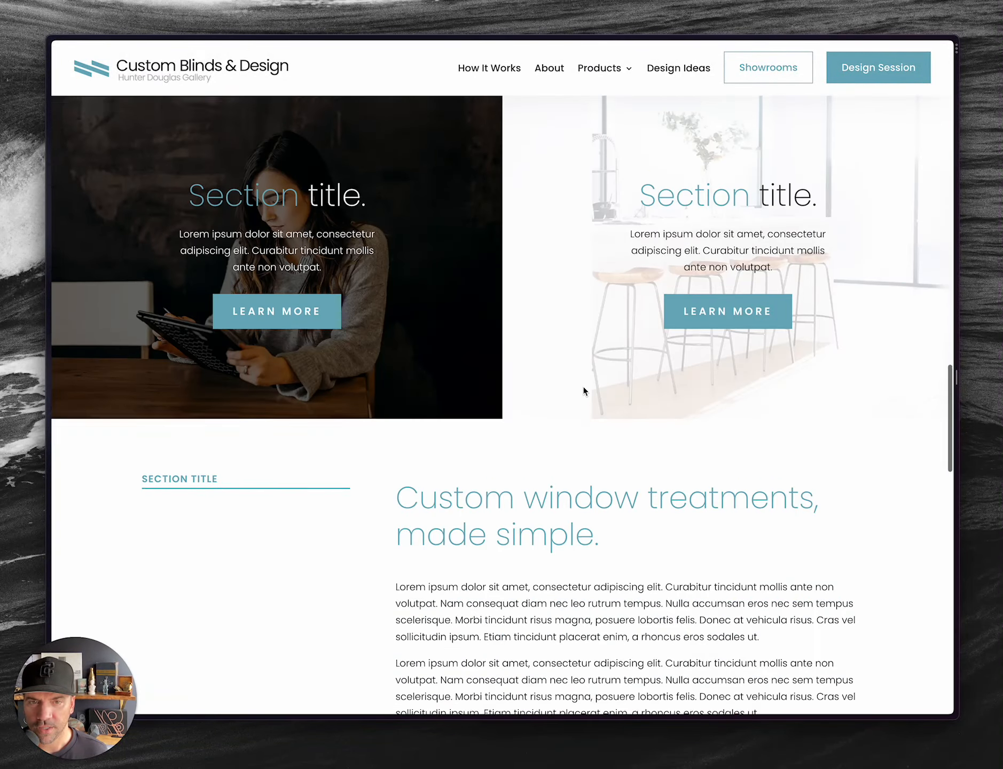
- Compare the live page's feature and two-column call-to-action sections with the same sections in the Divi builder
scroll(585, 391, "down", 10)
scroll(585, 391, "up", 3)
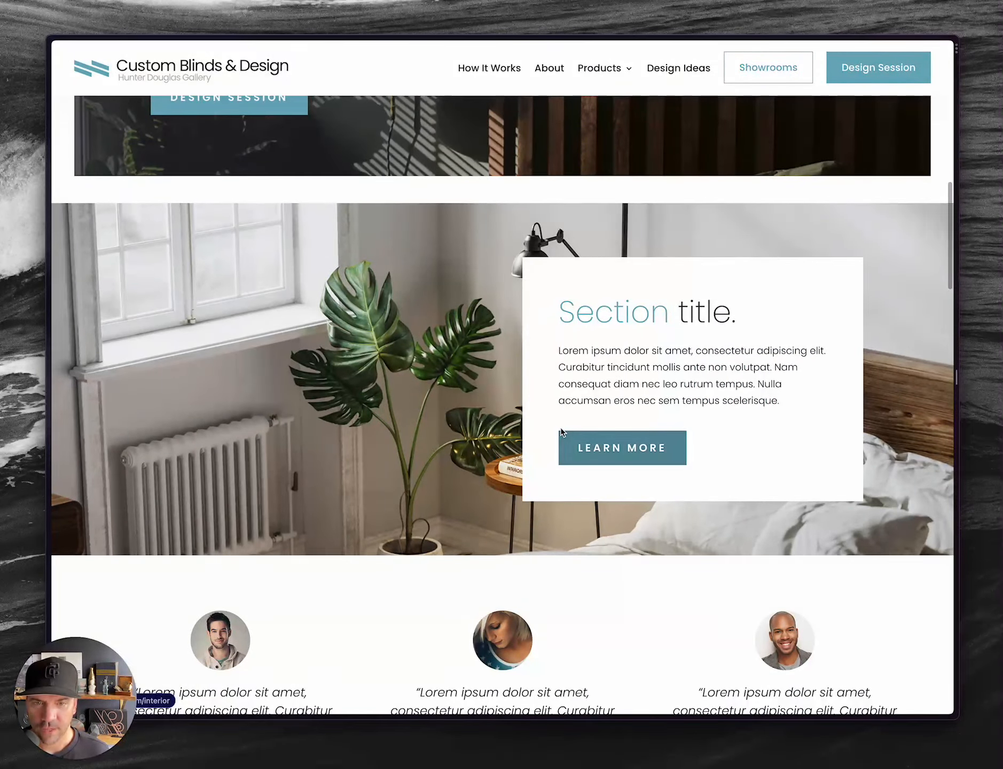
scroll(561, 432, "down", 14)
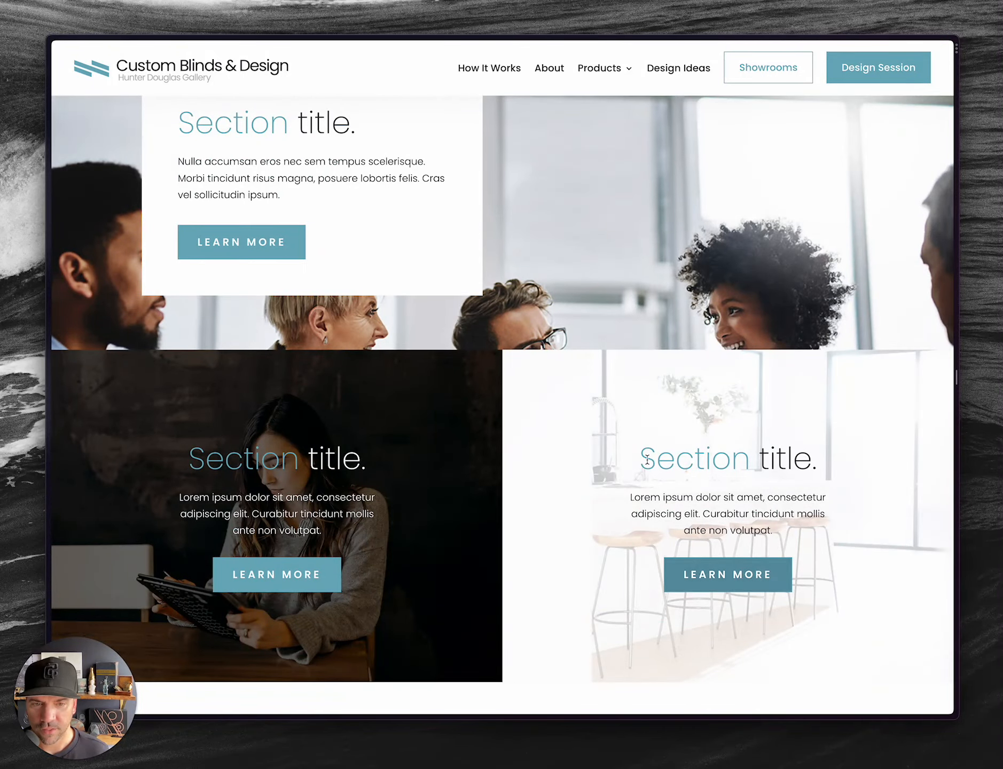
key("alt+Tab")
scroll(662, 435, "down", 14)
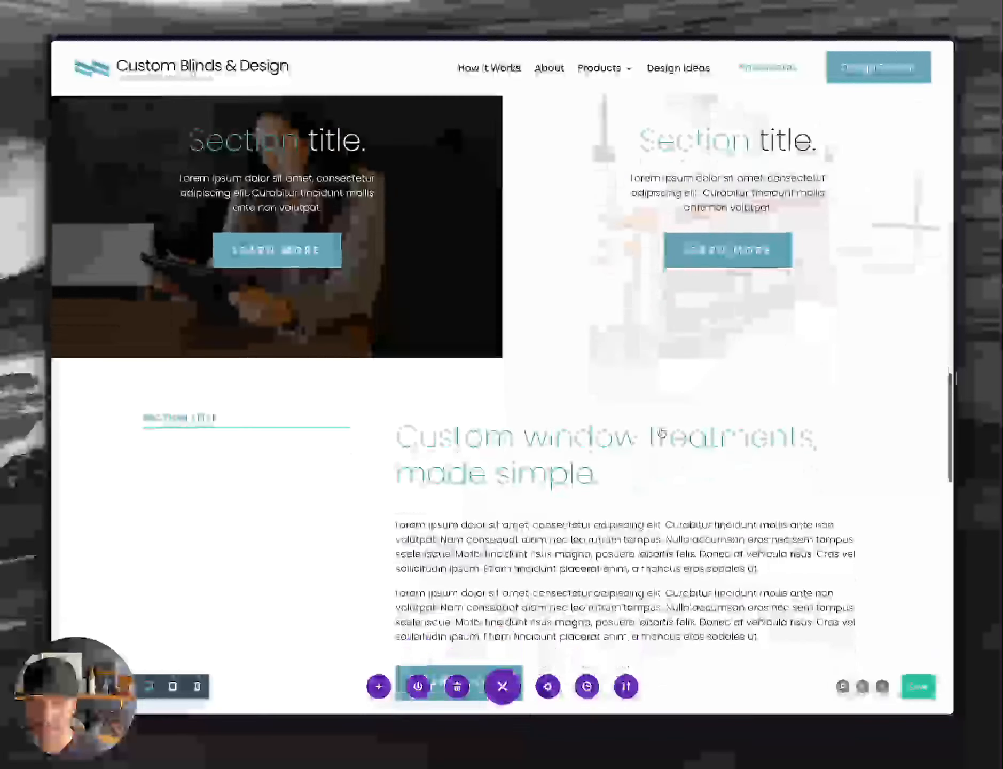
scroll(720, 416, "up", 3)
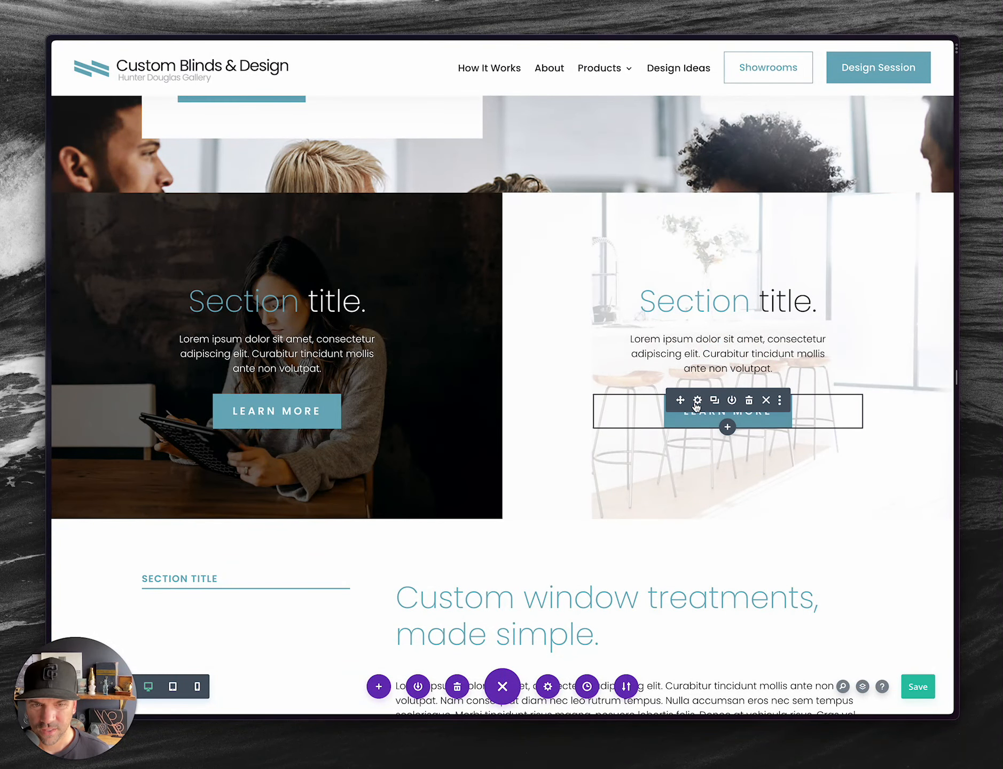
- Set the hover text color of the Learn More button over the bar-stools photo to the teal saved color
left_click(692, 398)
left_click(230, 311)
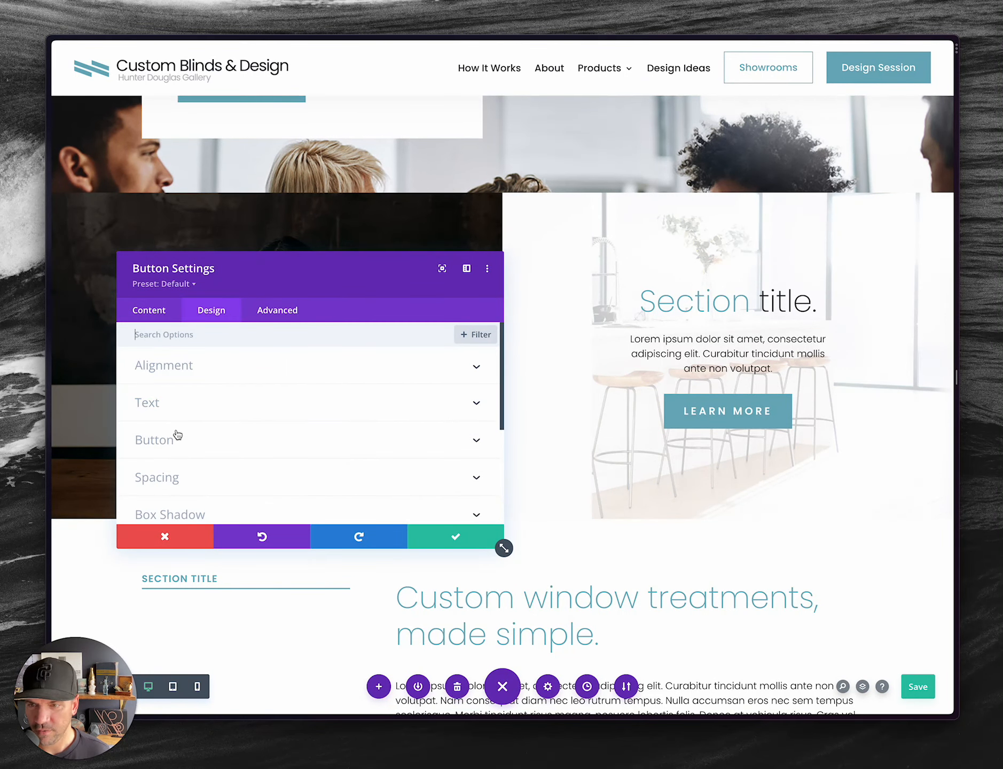
left_click(174, 438)
scroll(256, 444, "down", 5)
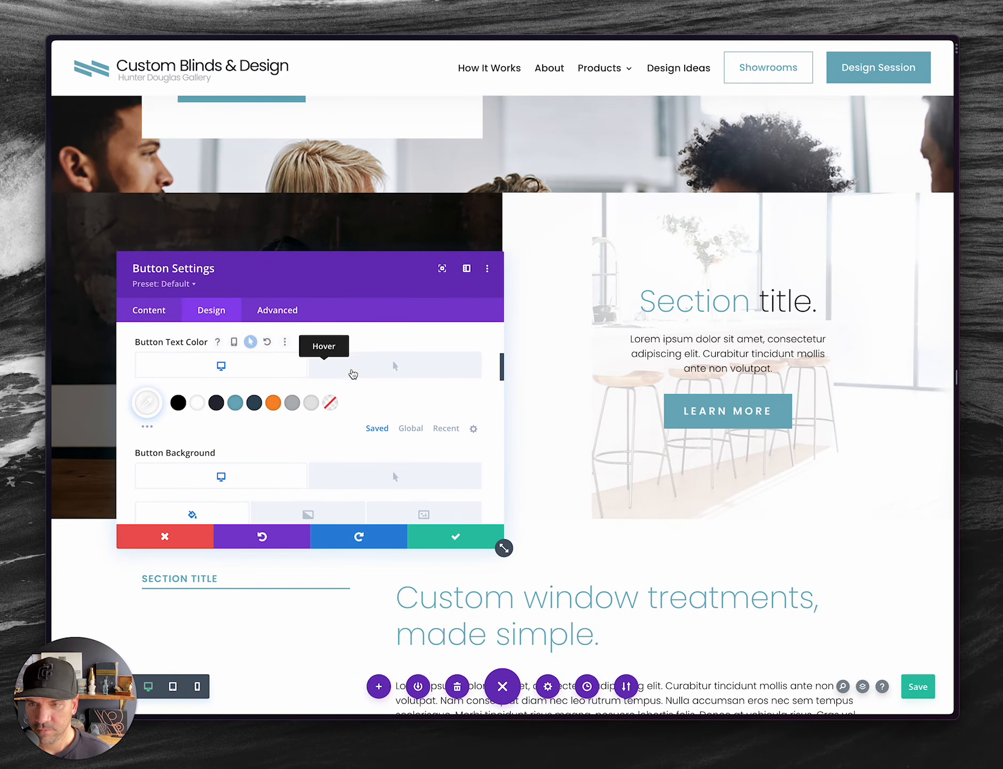
left_click(368, 374)
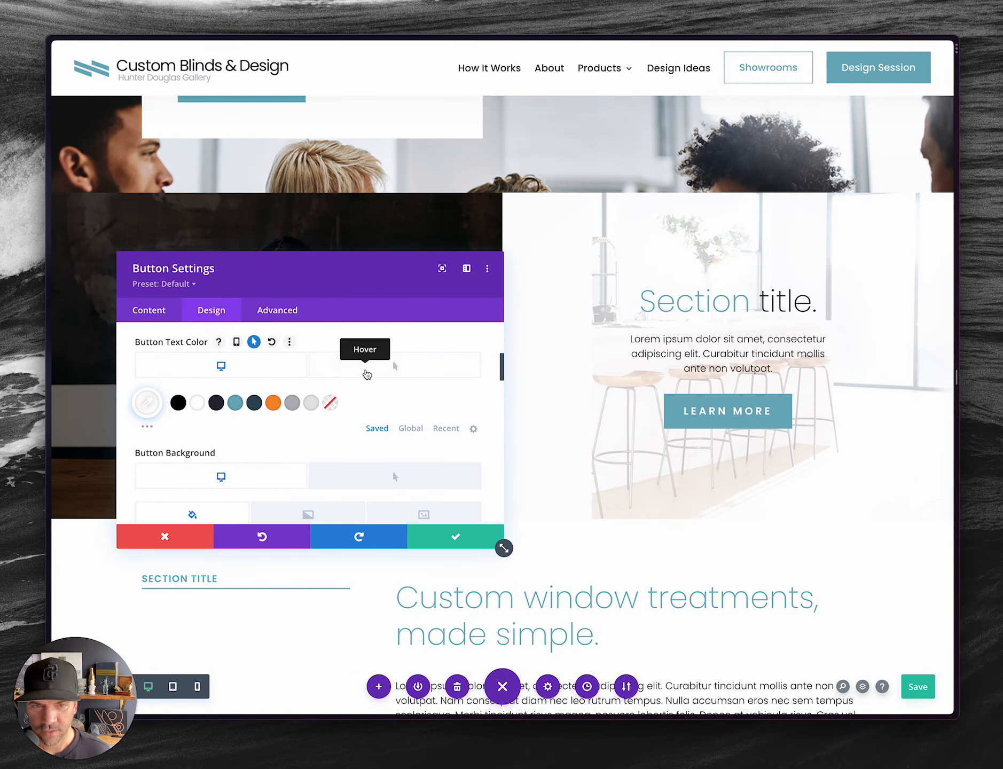
left_click(235, 402)
- Give the button's hover background a fully transparent teal, rgba(111,174,189,0), and apply it
scroll(303, 442, "down", 1)
scroll(302, 444, "down", 2)
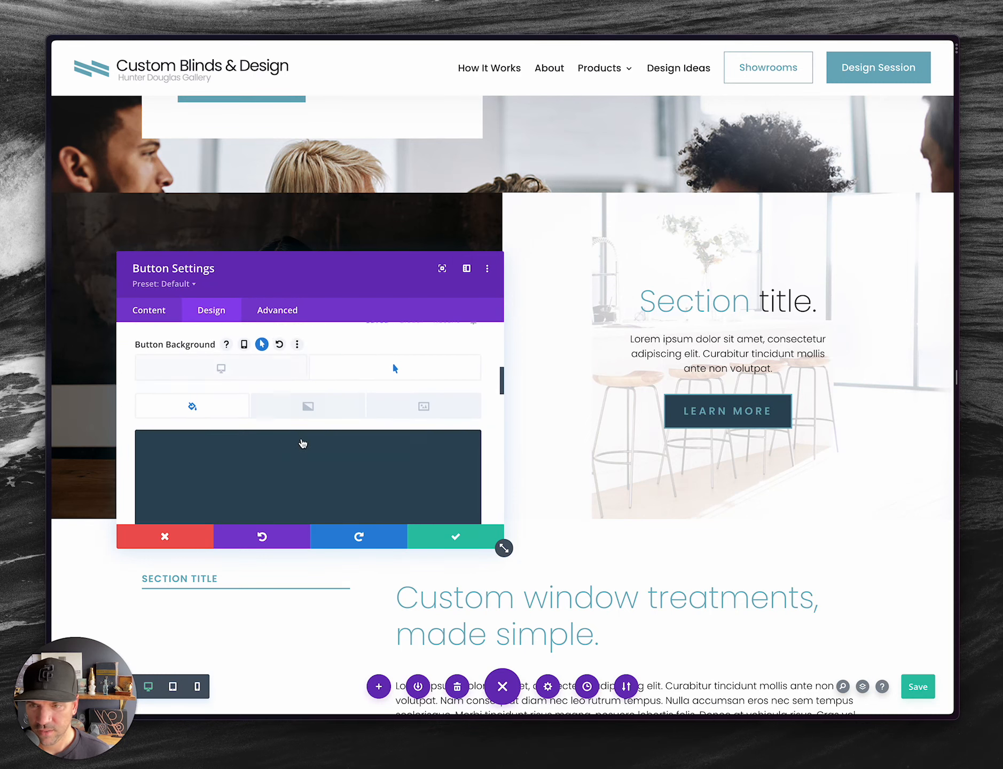
left_click(367, 363)
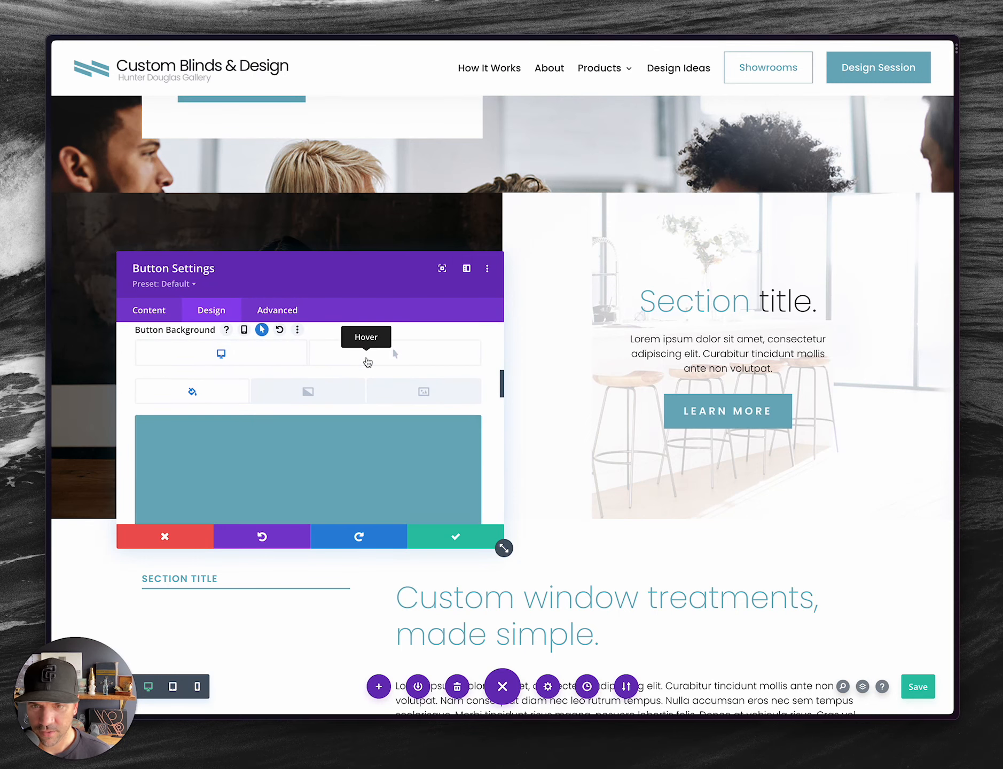
left_click(265, 430)
scroll(266, 430, "down", 2)
left_click(238, 398)
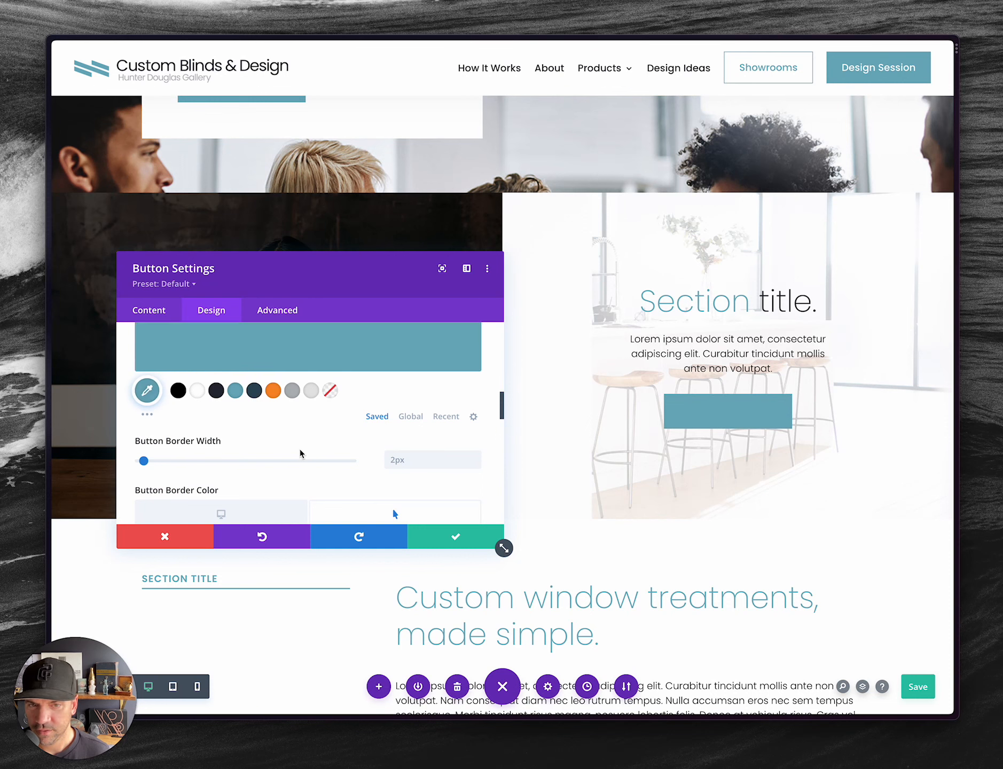
scroll(301, 454, "up", 2)
left_click(381, 441)
left_click_drag(468, 366, 467, 439)
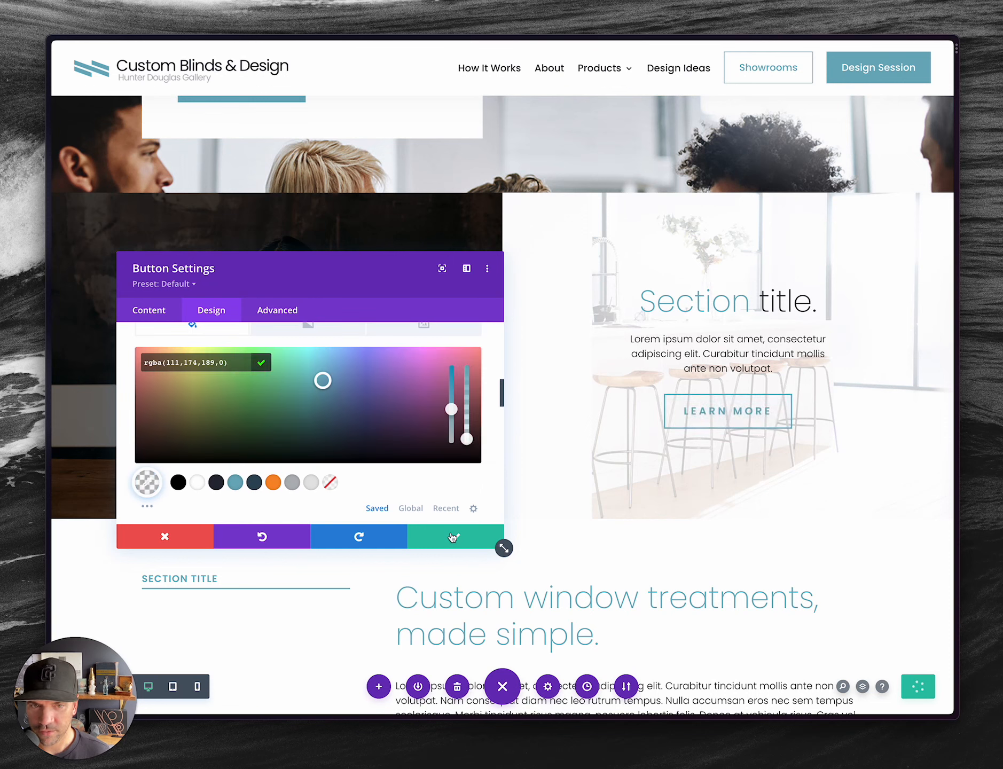
left_click(453, 537)
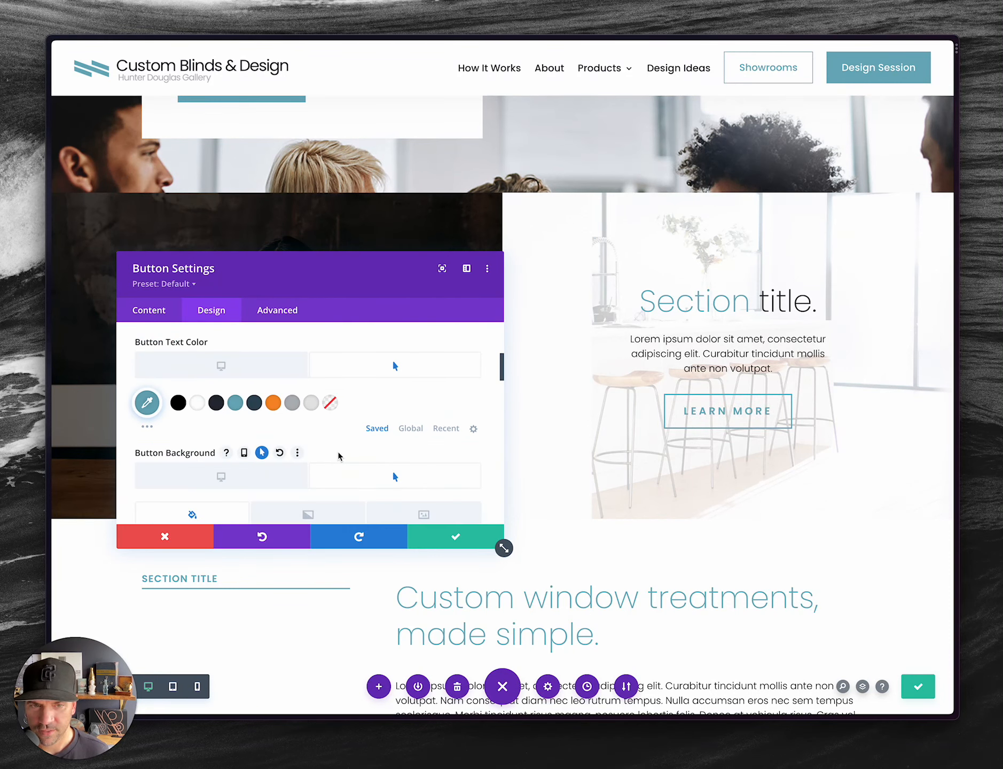
- Change the button's hover text color to a dark saved swatch and keep the settings
scroll(287, 438, "up", 1)
scroll(287, 438, "up", 2)
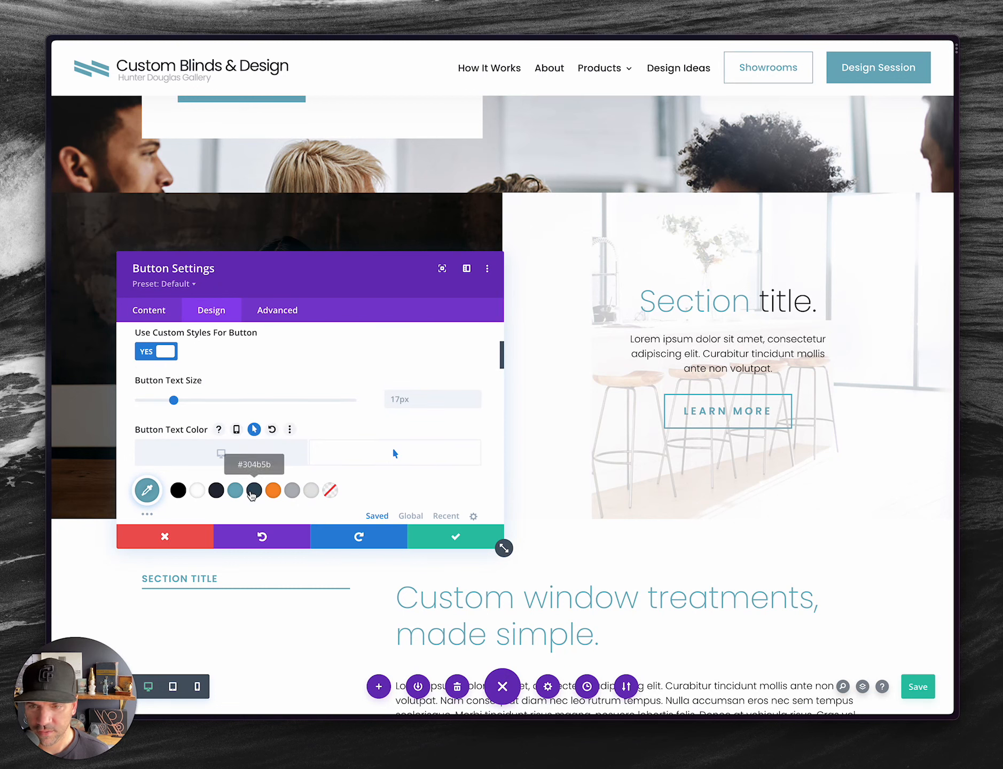
left_click(215, 492)
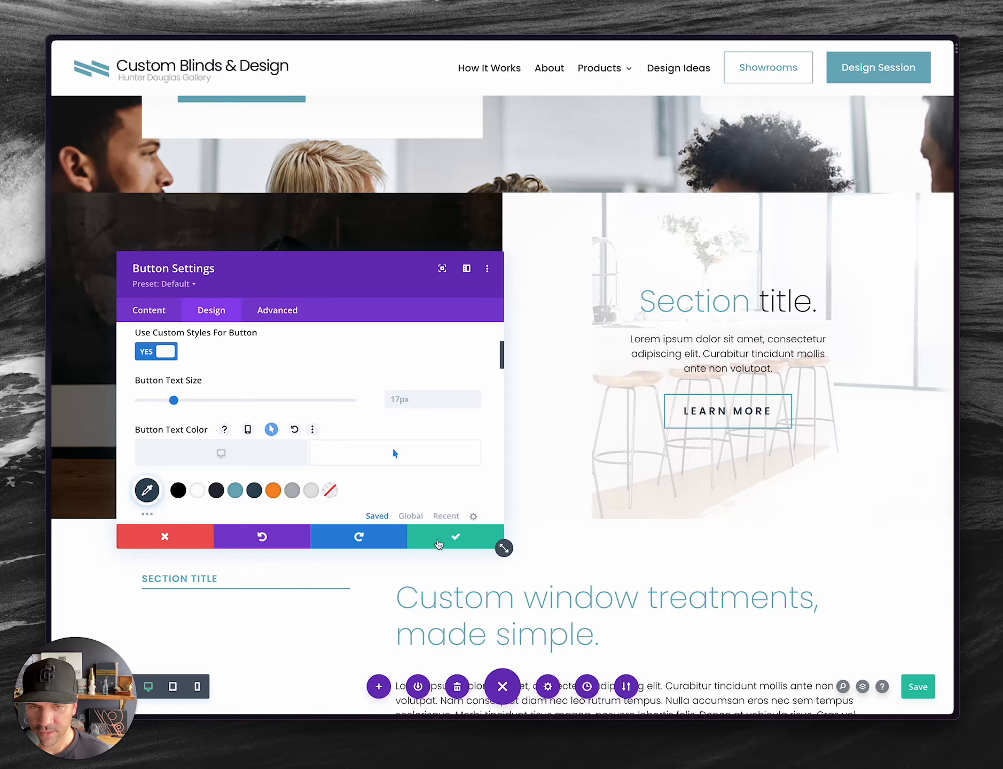
left_click(437, 541)
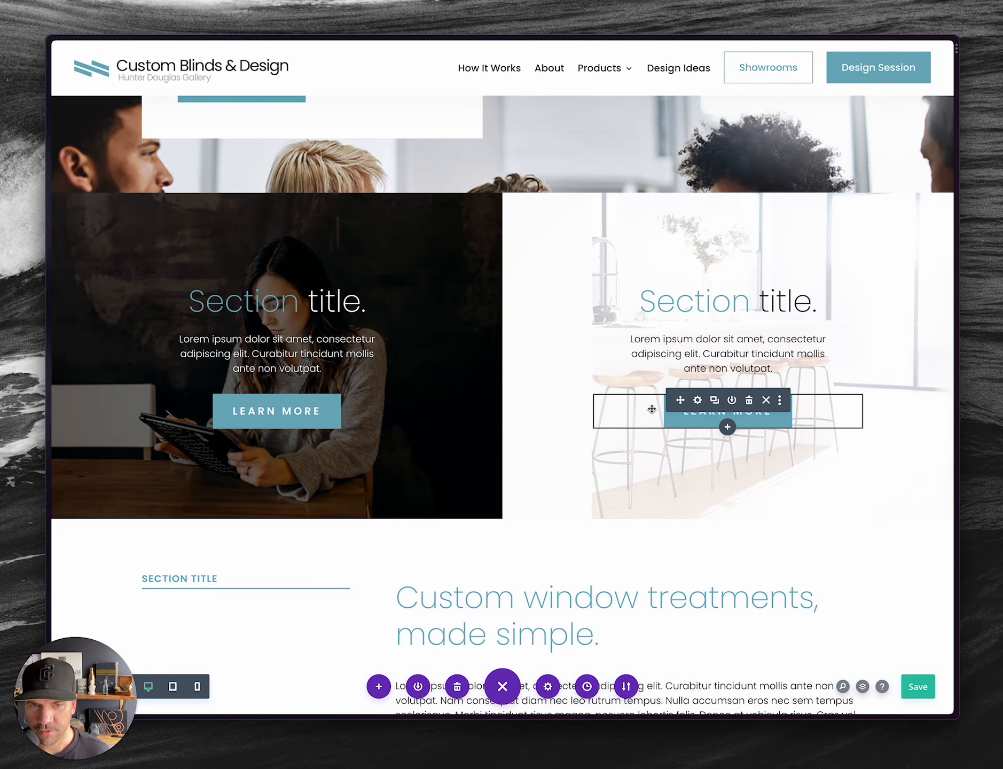
- Set the same Learn More button's hover text color to white and its hover background to dark blue #304b5b
left_click(696, 401)
left_click(211, 311)
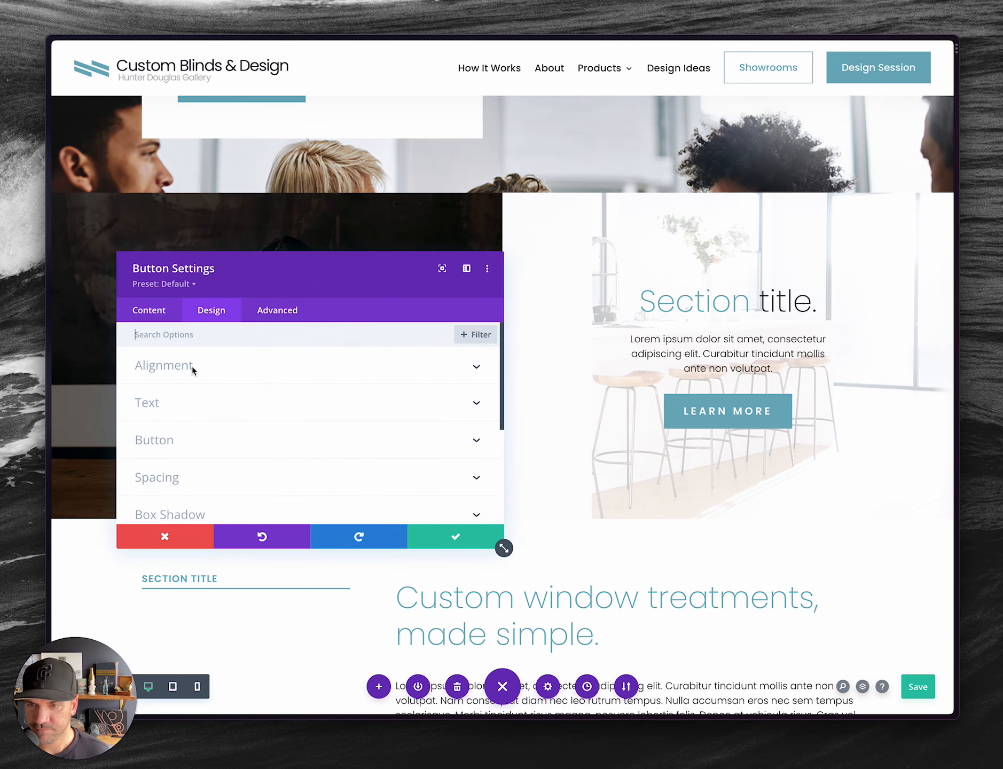
left_click(154, 441)
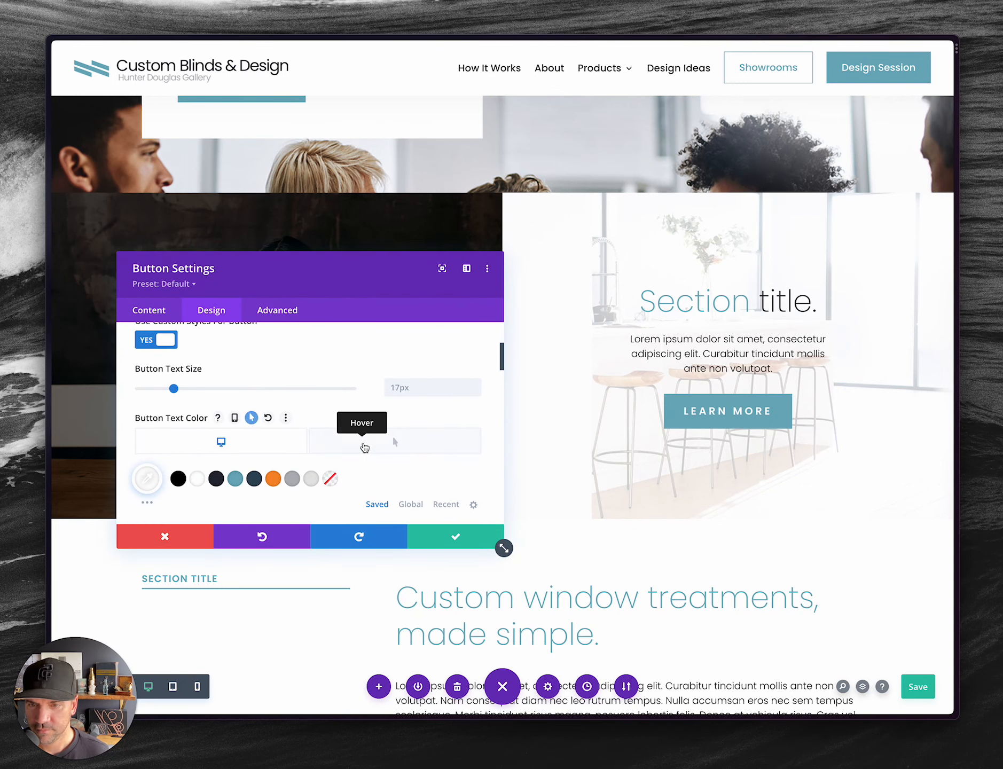
left_click(197, 479)
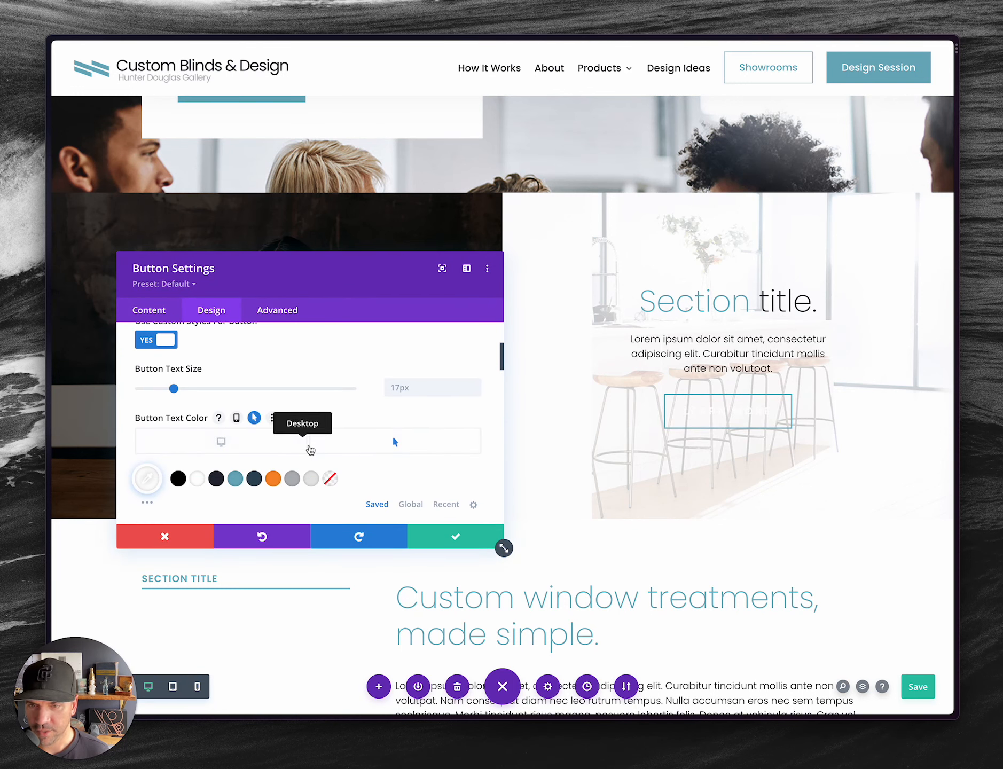
scroll(310, 448, "down", 3)
scroll(300, 457, "down", 3)
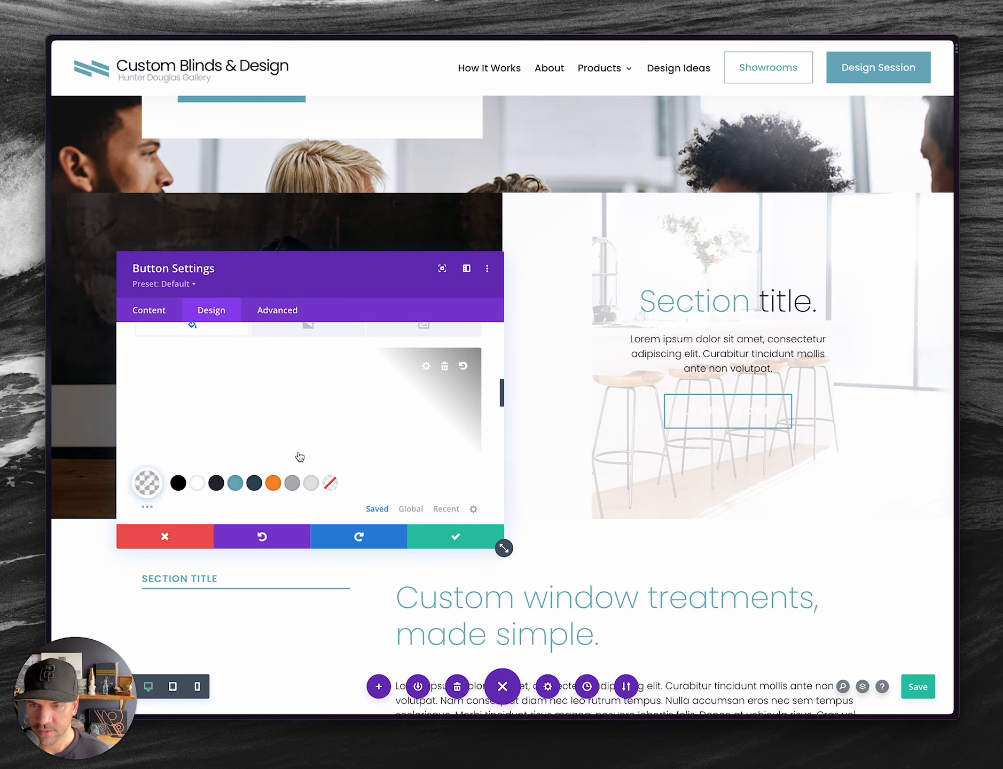
left_click(254, 483)
- Make the button's hover border transparent to match its desktop border, accept the settings and save the page
scroll(309, 412, "down", 3)
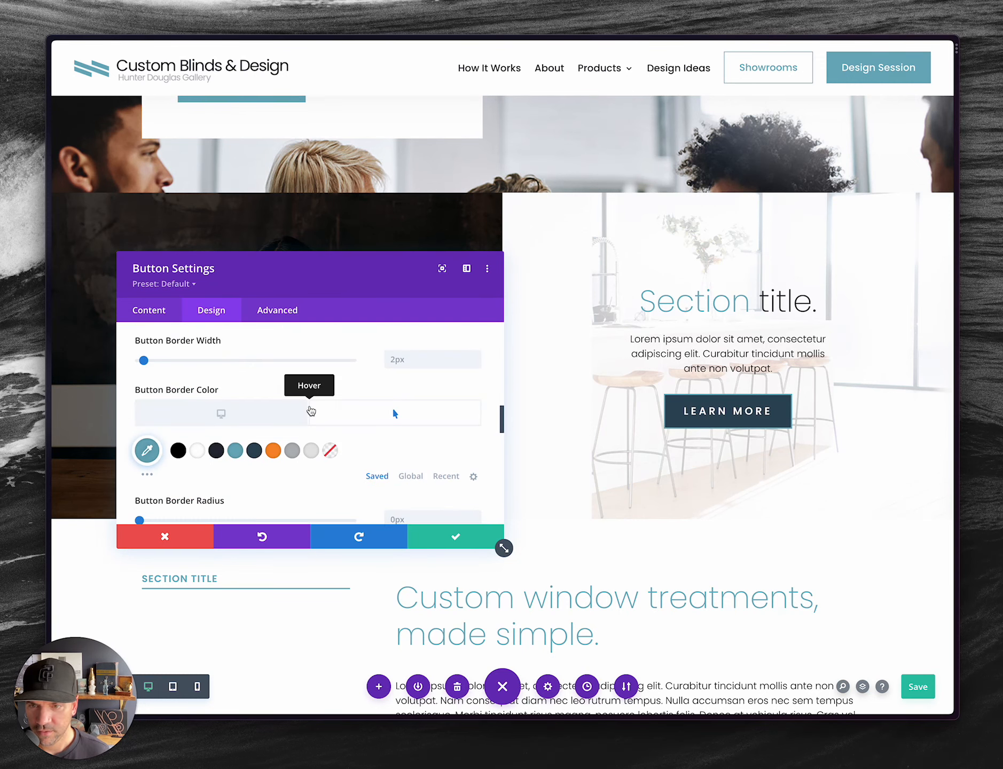
left_click(222, 414)
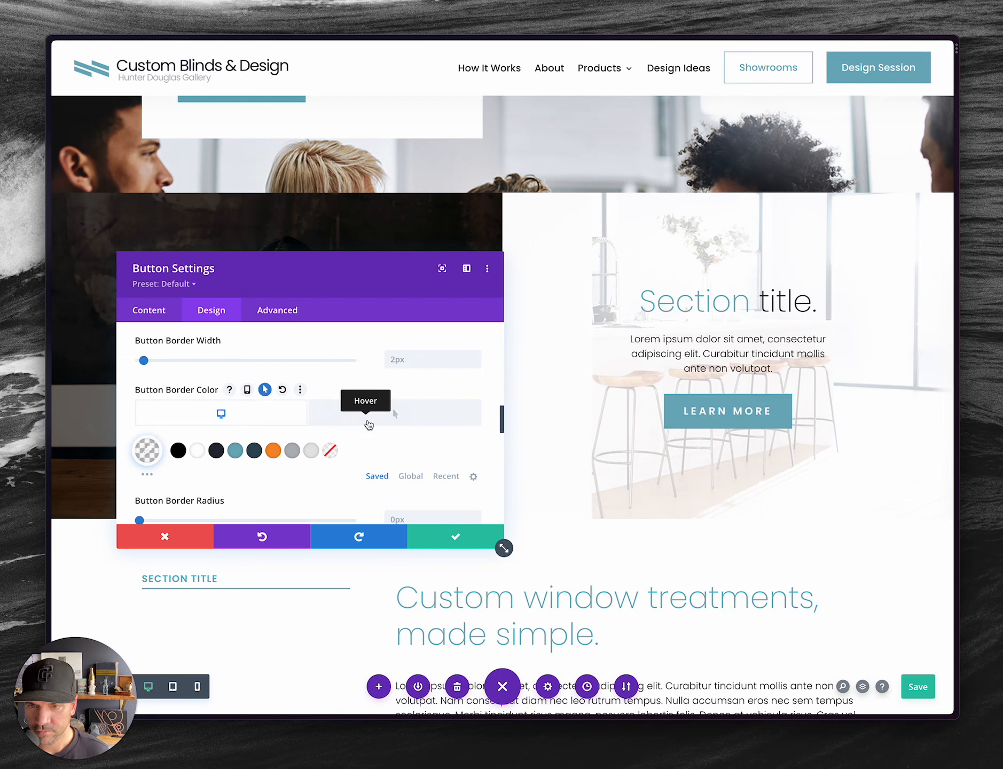
left_click(368, 424)
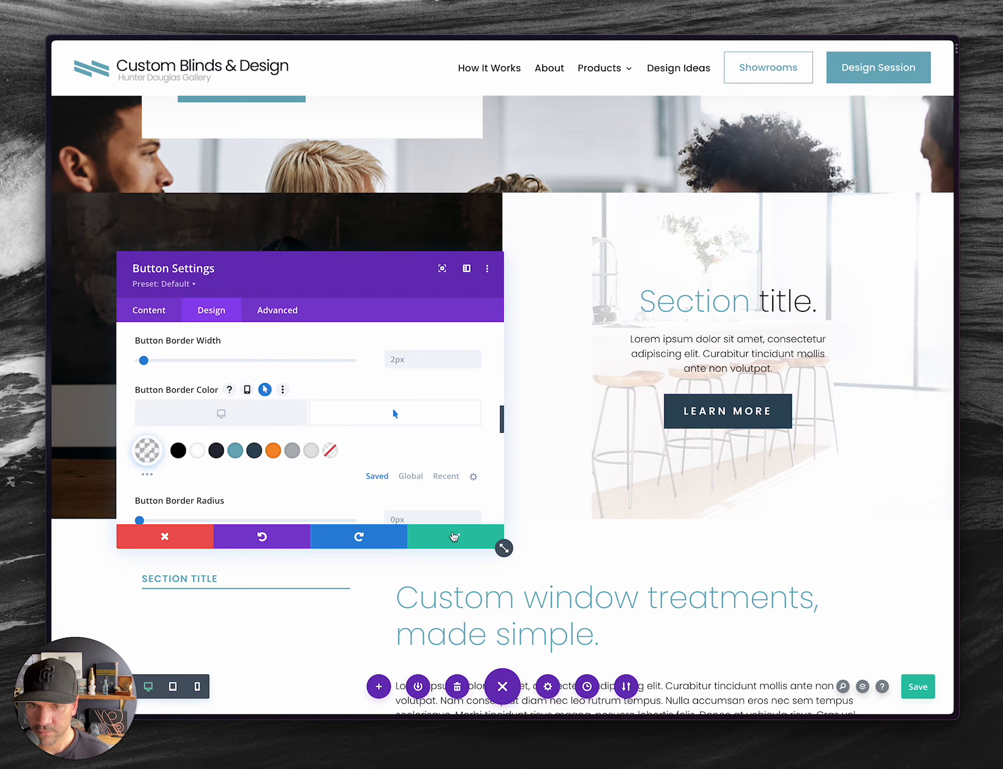
left_click(453, 537)
key("ctrl+s")
- Review the page's colored icon cards, number counters, text section and the two Getting it right sections
scroll(540, 447, "down", 5)
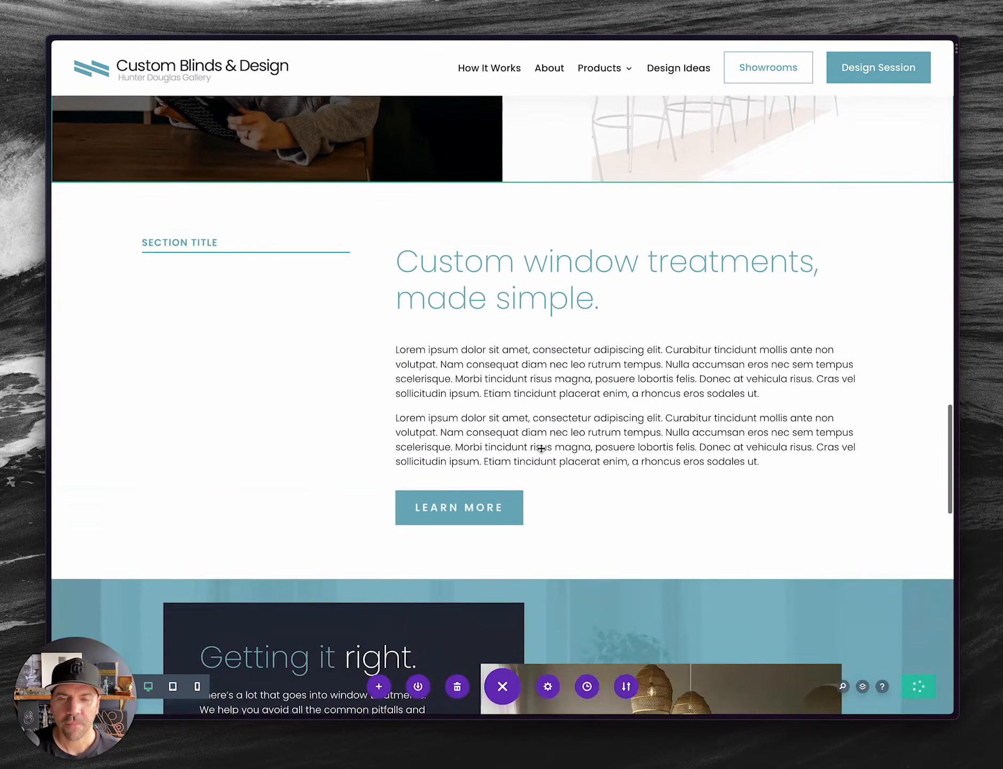
scroll(542, 448, "down", 10)
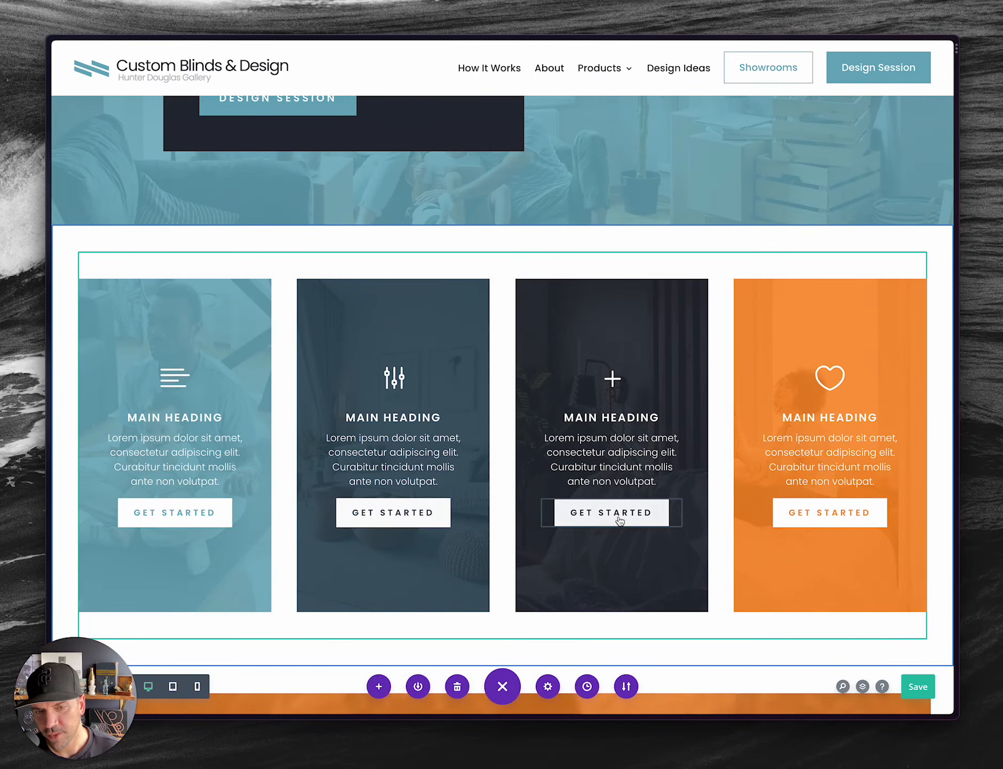
scroll(703, 417, "up", 6)
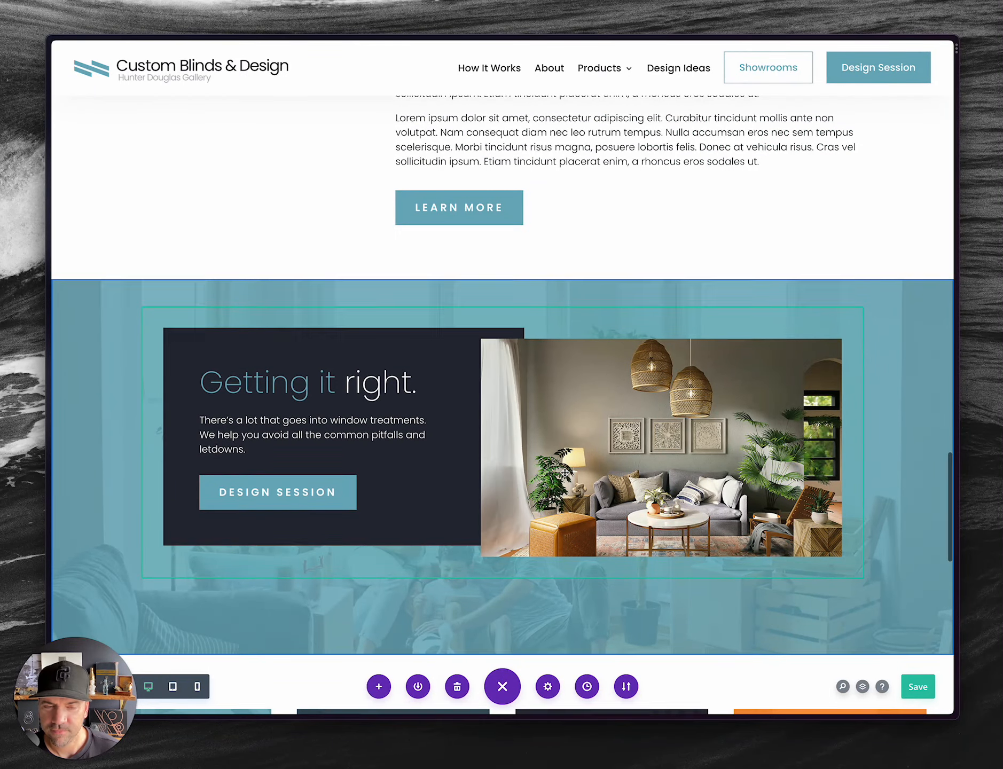
scroll(565, 473, "up", 10)
scroll(565, 473, "down", 4)
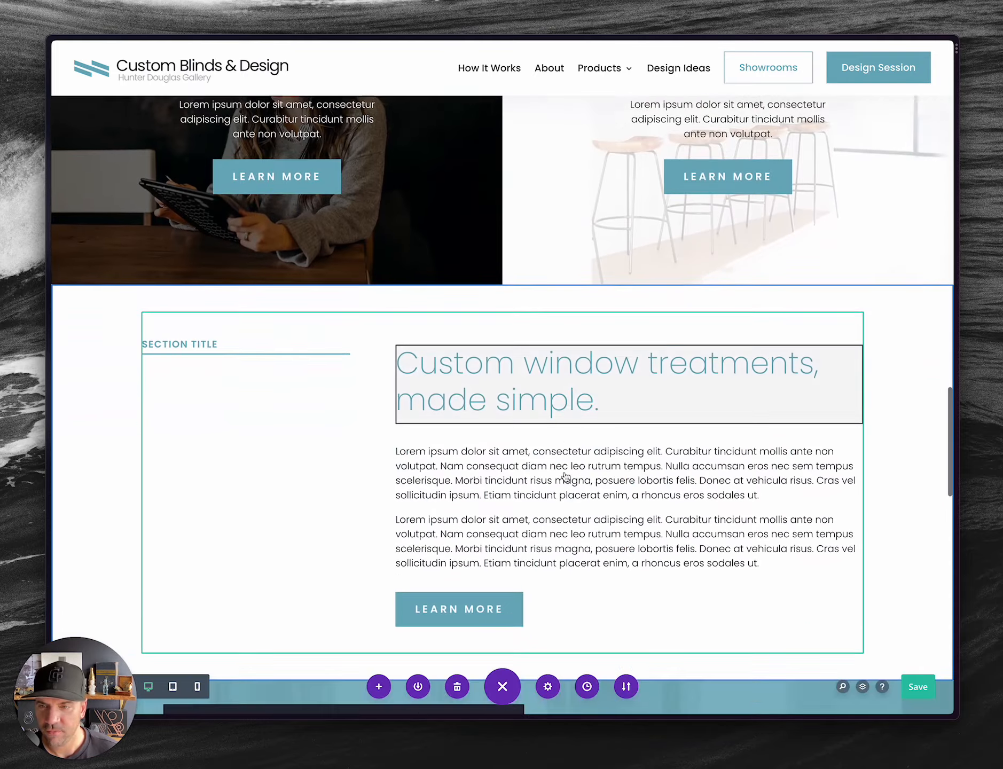
scroll(565, 476, "down", 6)
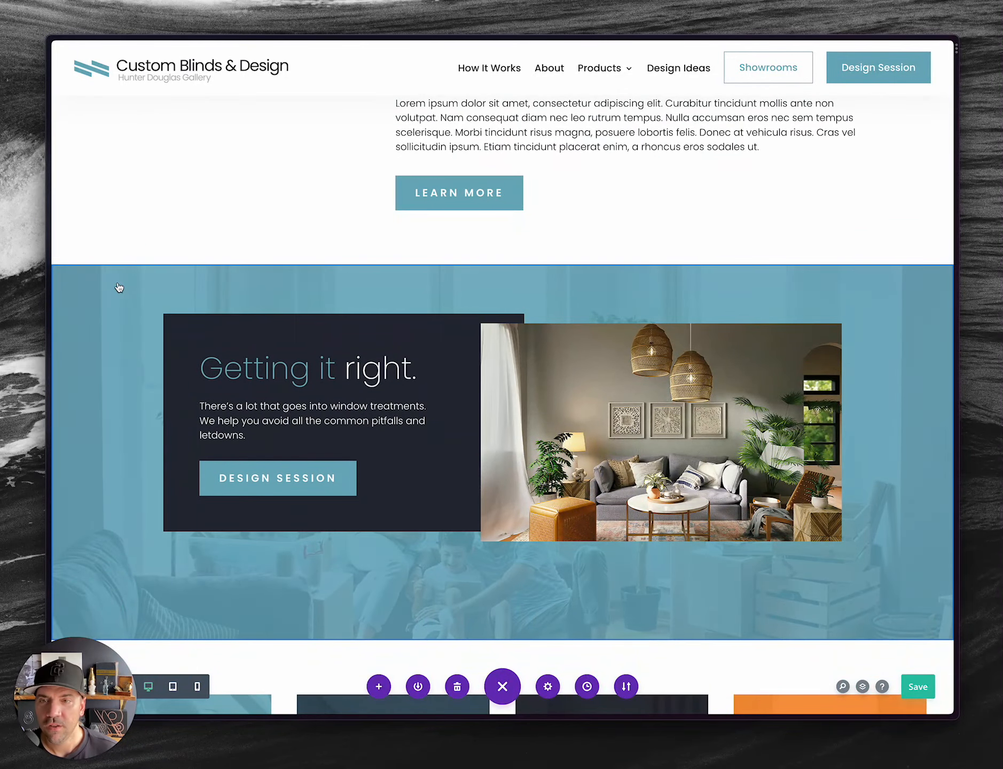
scroll(430, 445, "up", 20)
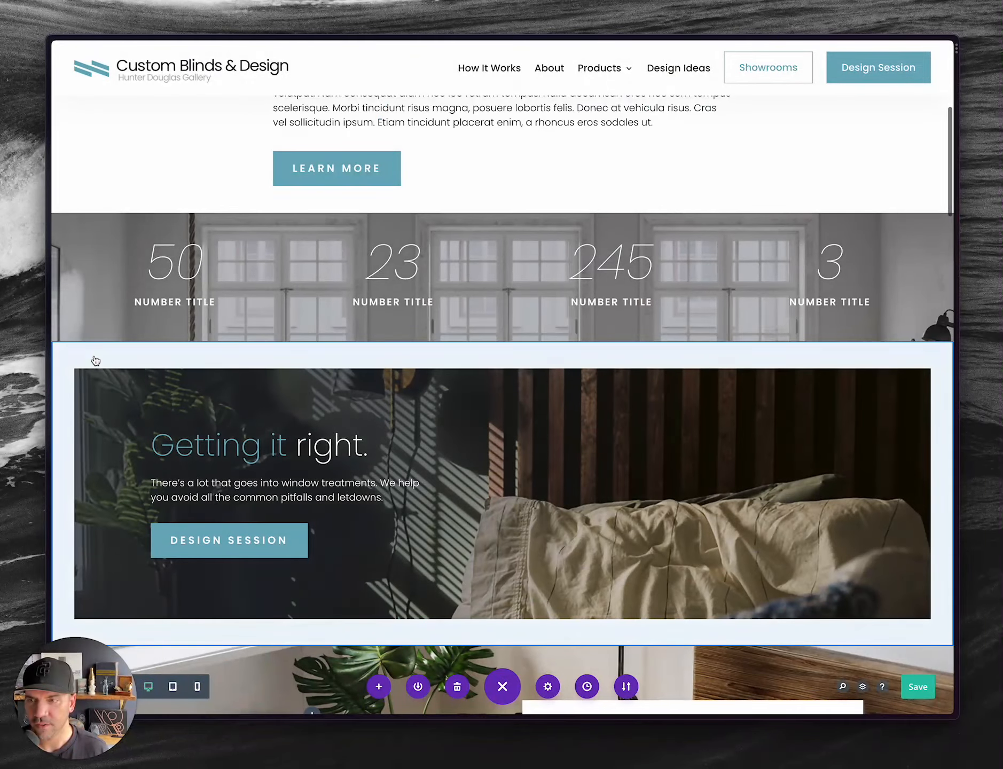
scroll(381, 358, "down", 8)
scroll(382, 359, "down", 15)
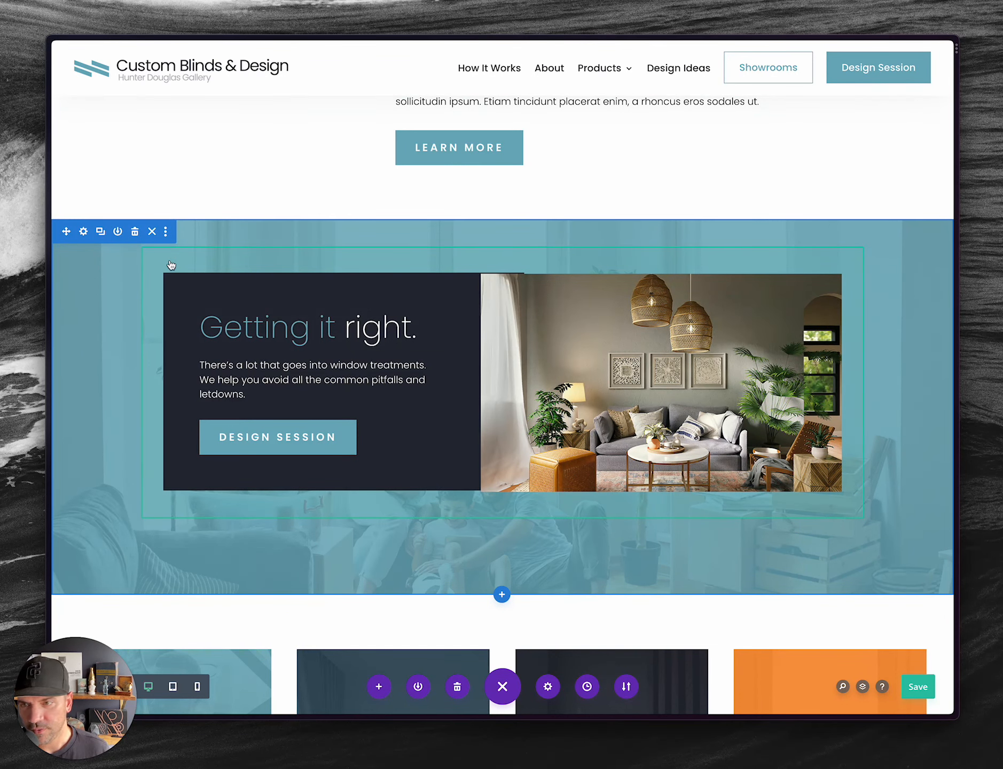
- Copy the background styles of the section holding the overlapping Getting it right box and living-room image
mouse_move(180, 262)
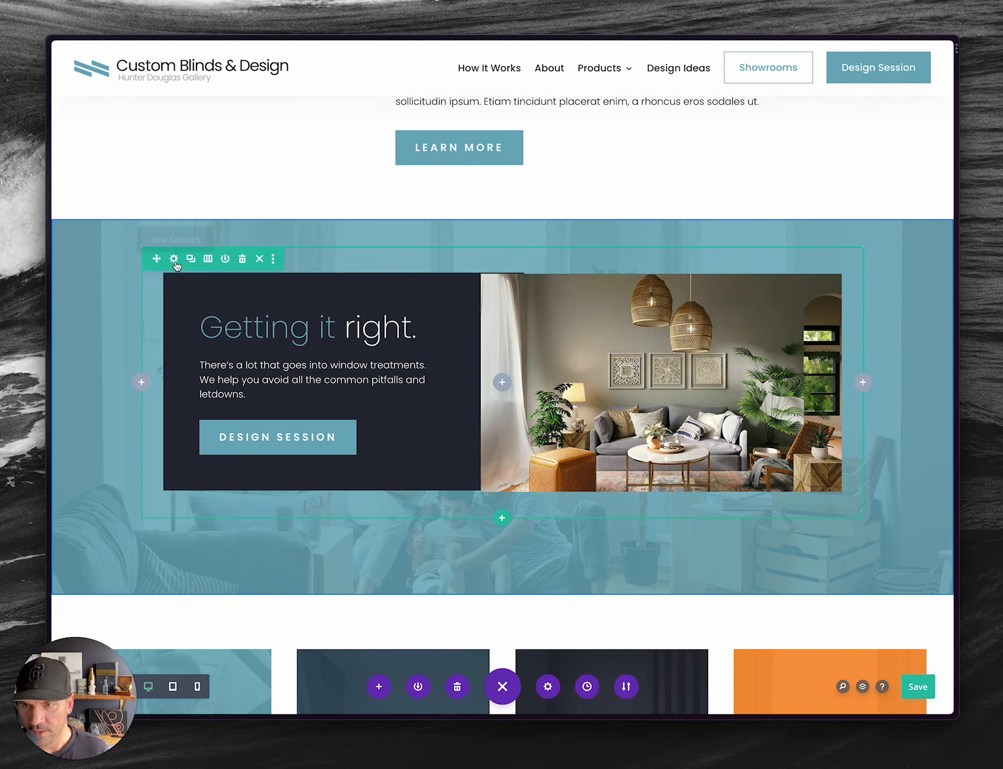
left_click(174, 259)
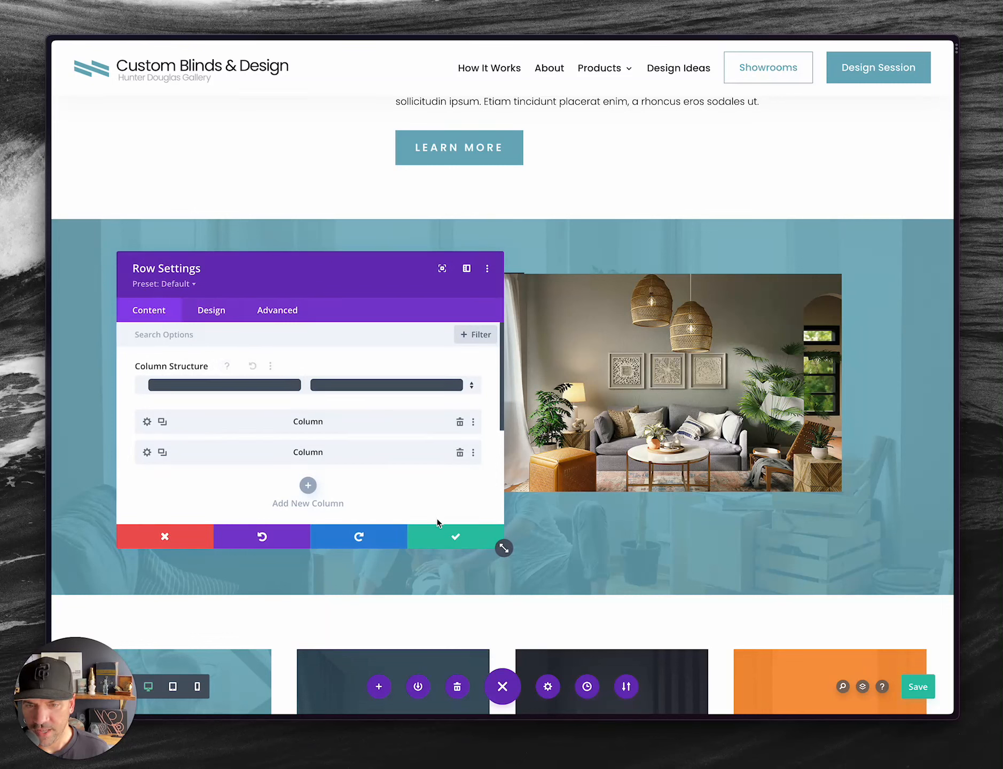
left_click(441, 541)
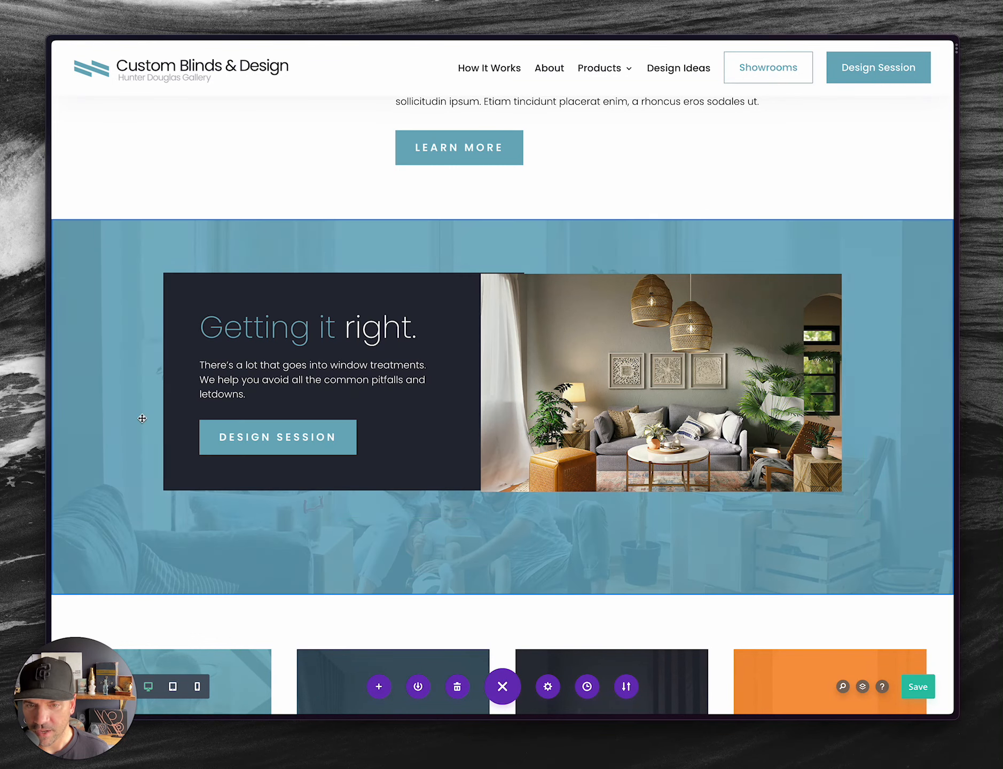
left_click(85, 232)
right_click(167, 404)
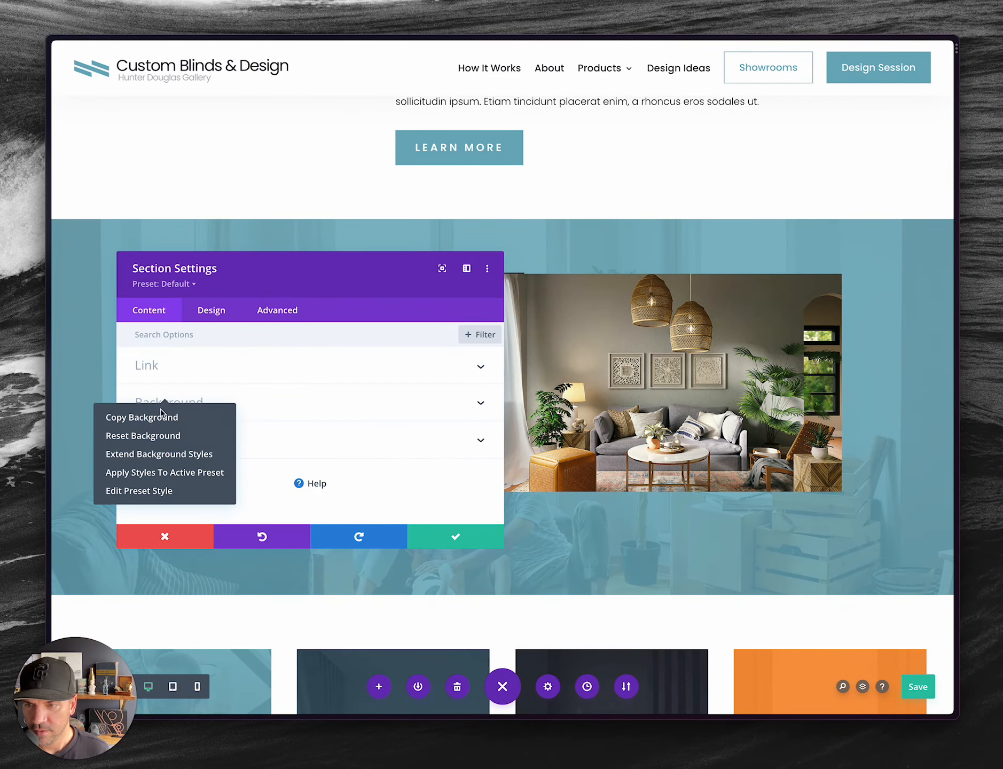
left_click(155, 415)
left_click(445, 539)
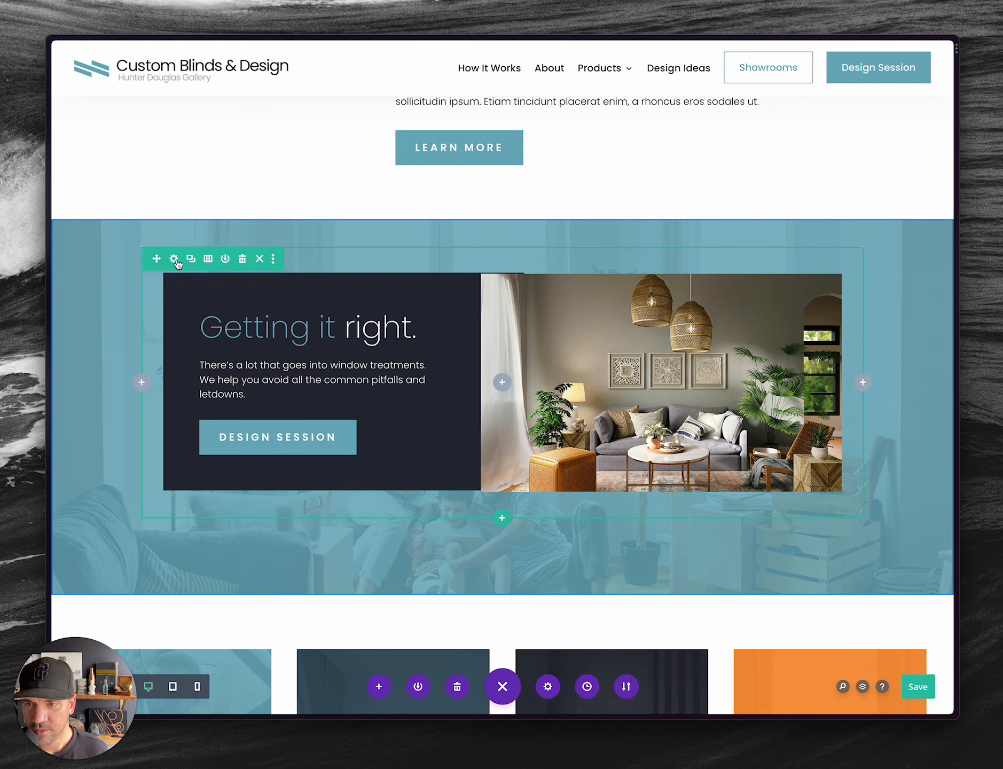
- Paste the copied background onto the row inside the Getting it right section and accept the settings
left_click(174, 259)
left_click(210, 313)
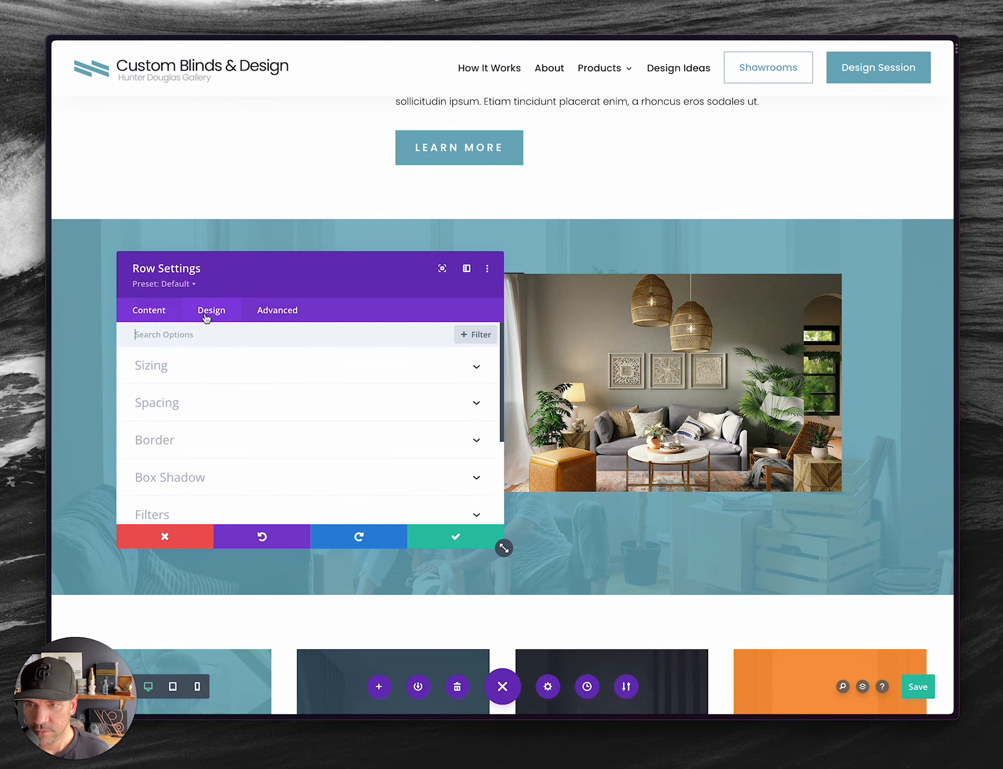
left_click(163, 314)
scroll(179, 385, "down", 3)
right_click(170, 417)
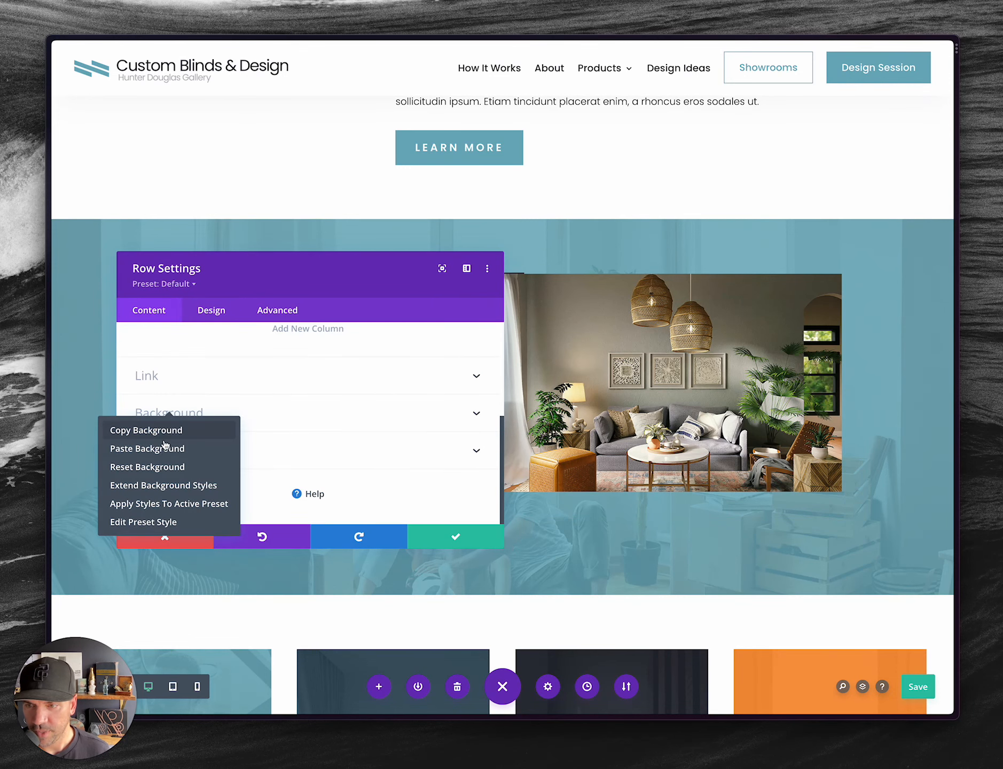
left_click(165, 448)
left_click(433, 542)
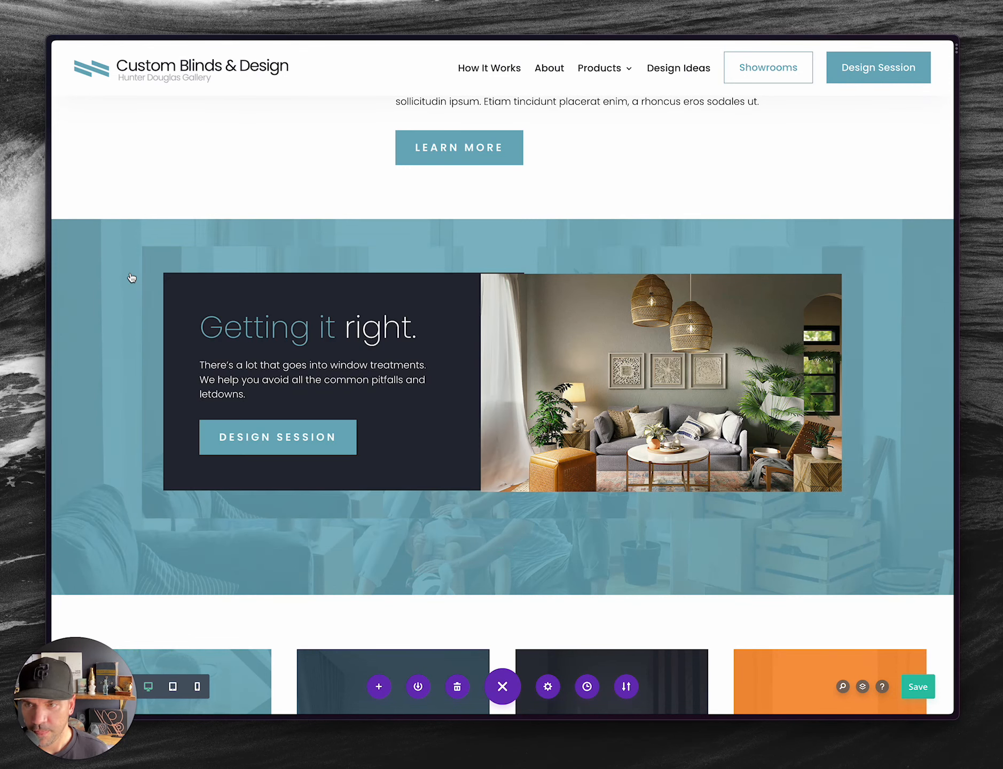
- Reset the background of the section surrounding the Getting it right row
left_click(83, 231)
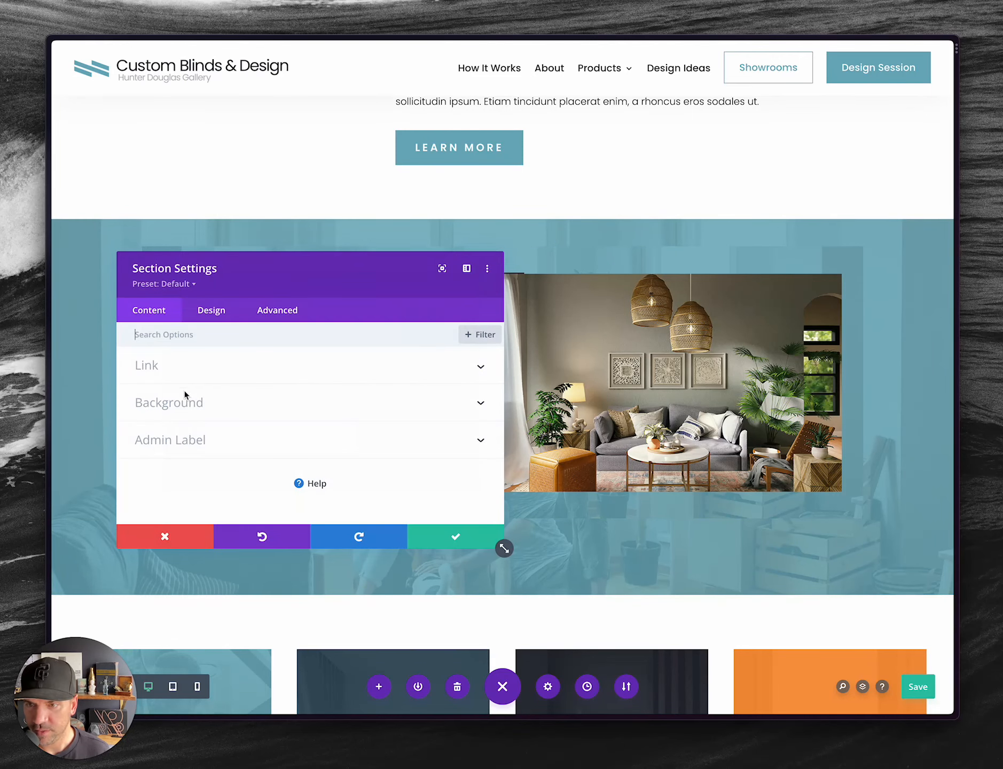
right_click(170, 408)
left_click(165, 459)
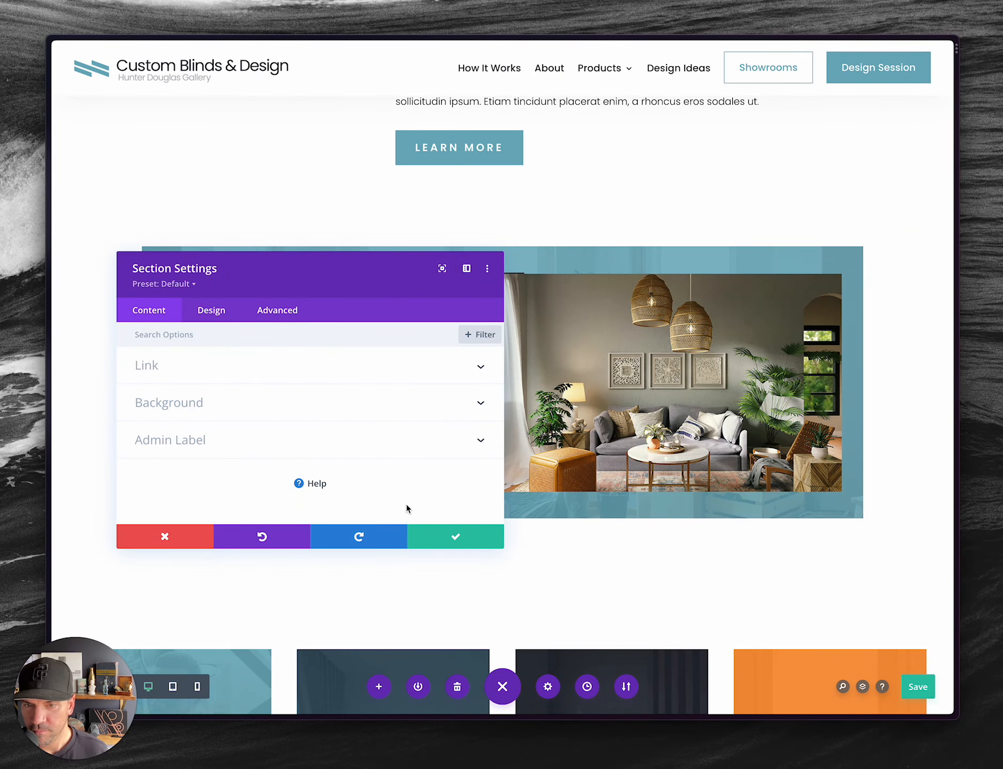
- Accept the section settings, and set the width and max width of the Getting it right row to 95%
left_click(430, 535)
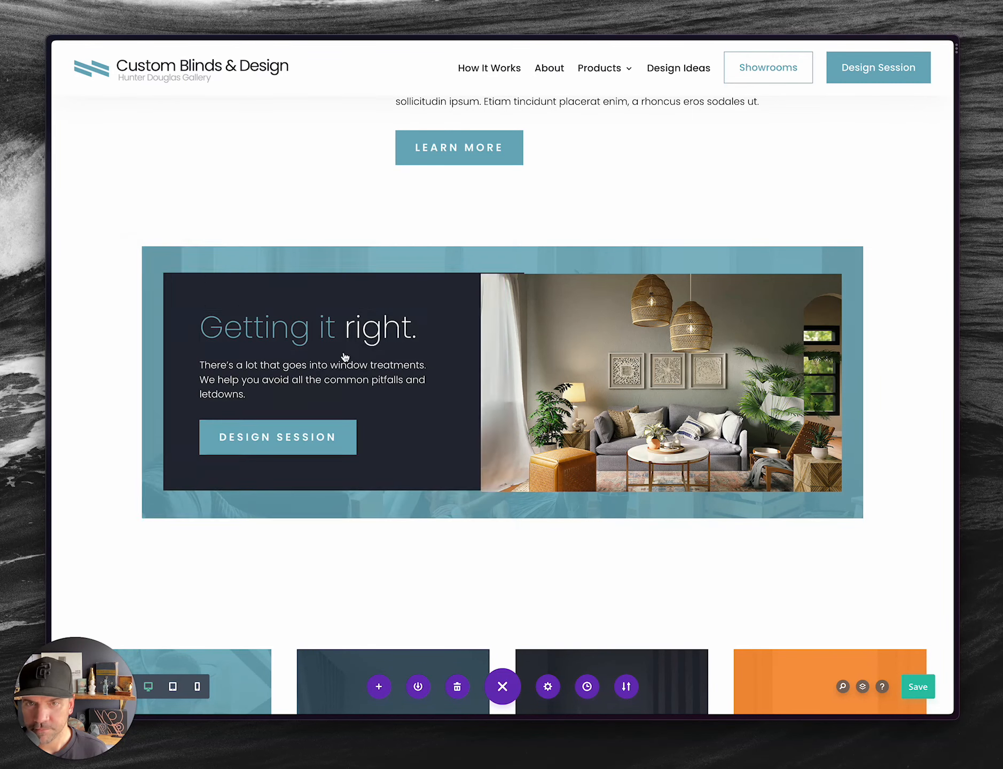
left_click(174, 261)
left_click(219, 312)
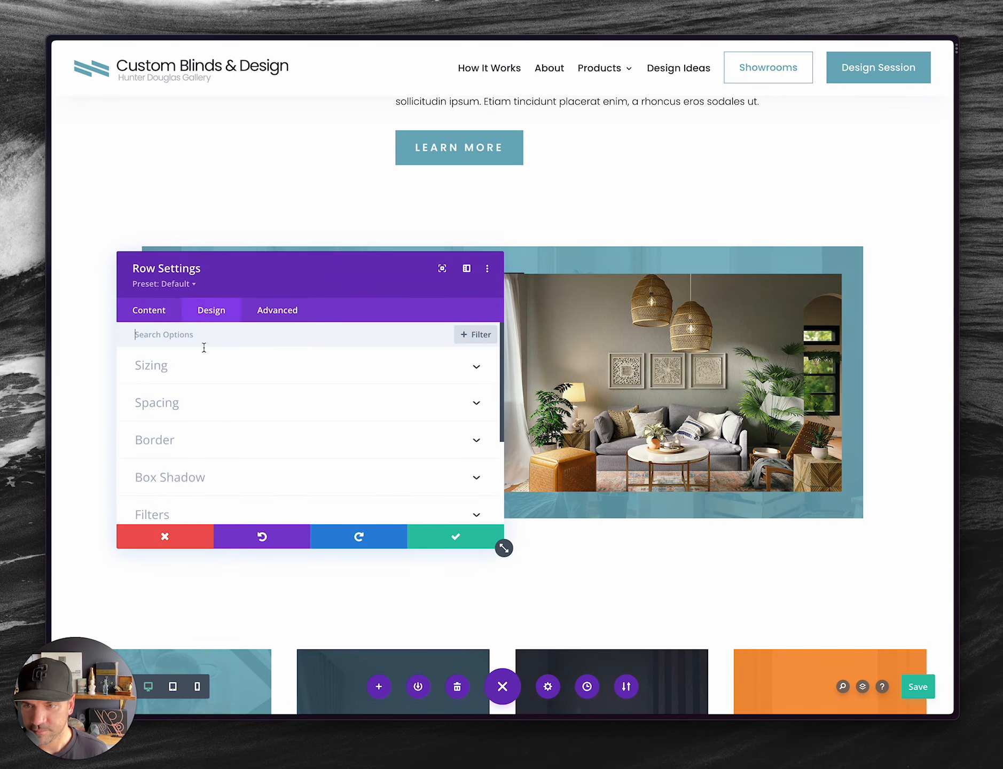
left_click(198, 366)
scroll(404, 438, "down", 2)
left_click(404, 463)
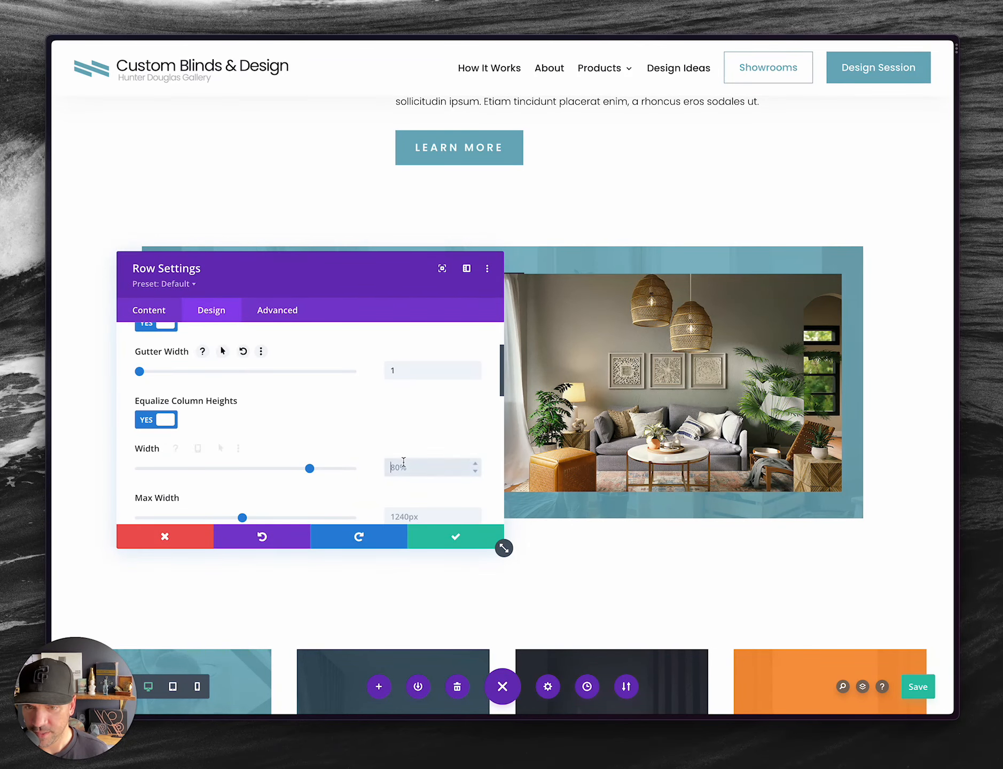
type("95%")
left_click(409, 516)
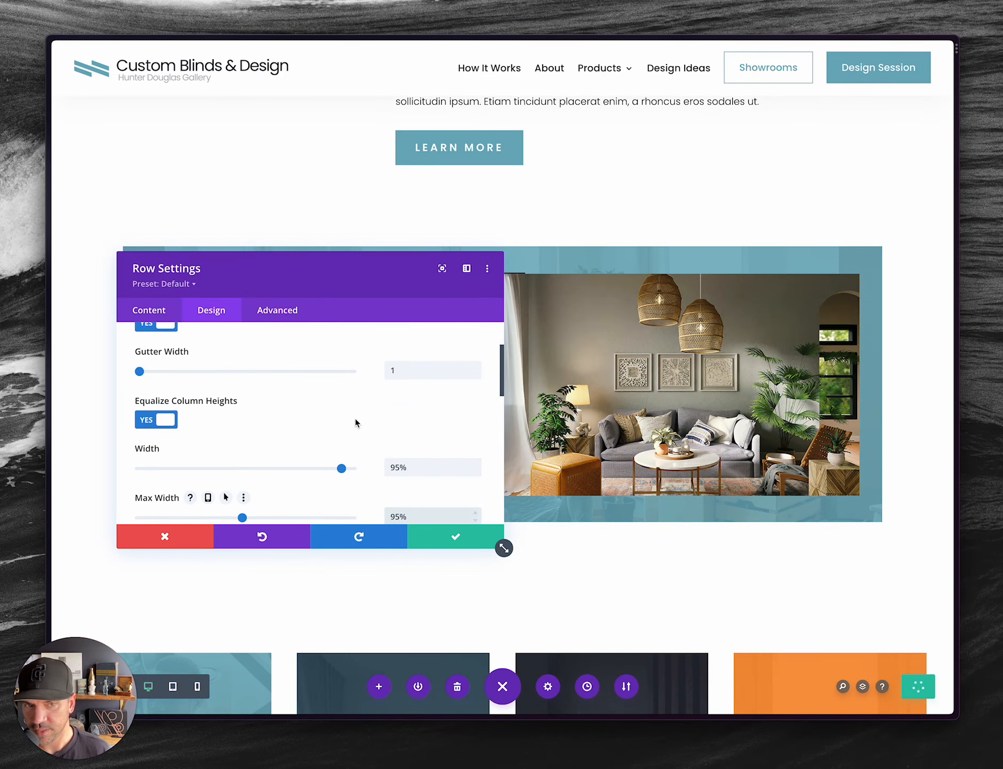
type("95%")
scroll(295, 384, "down", 2)
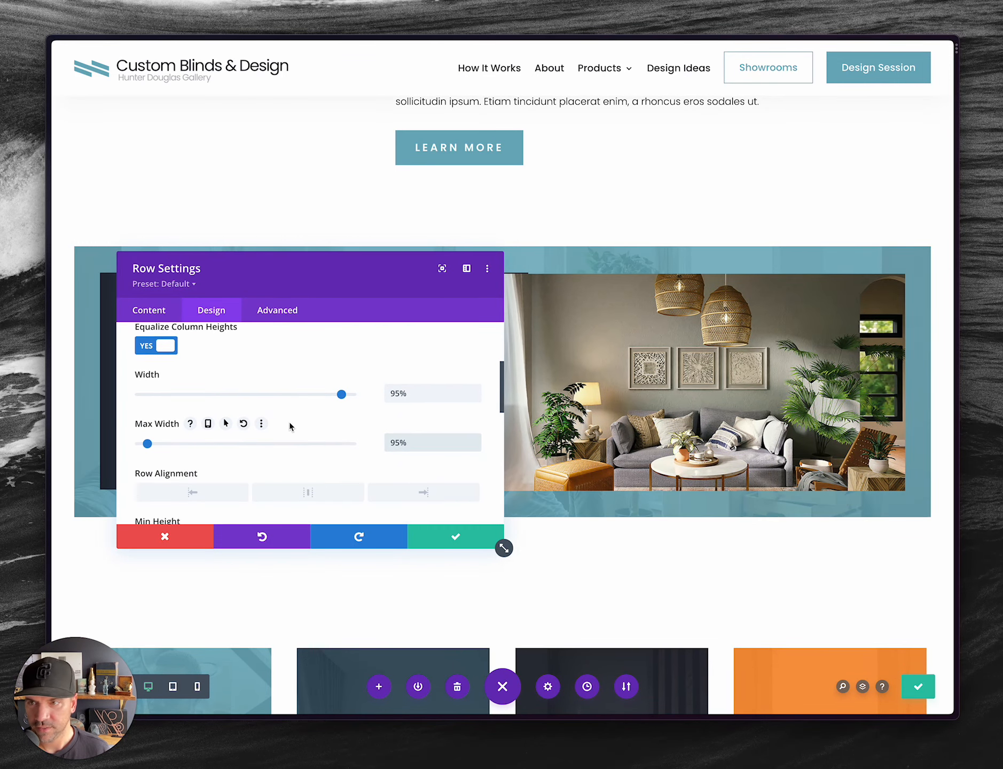
left_click(282, 501)
scroll(278, 417, "up", 3)
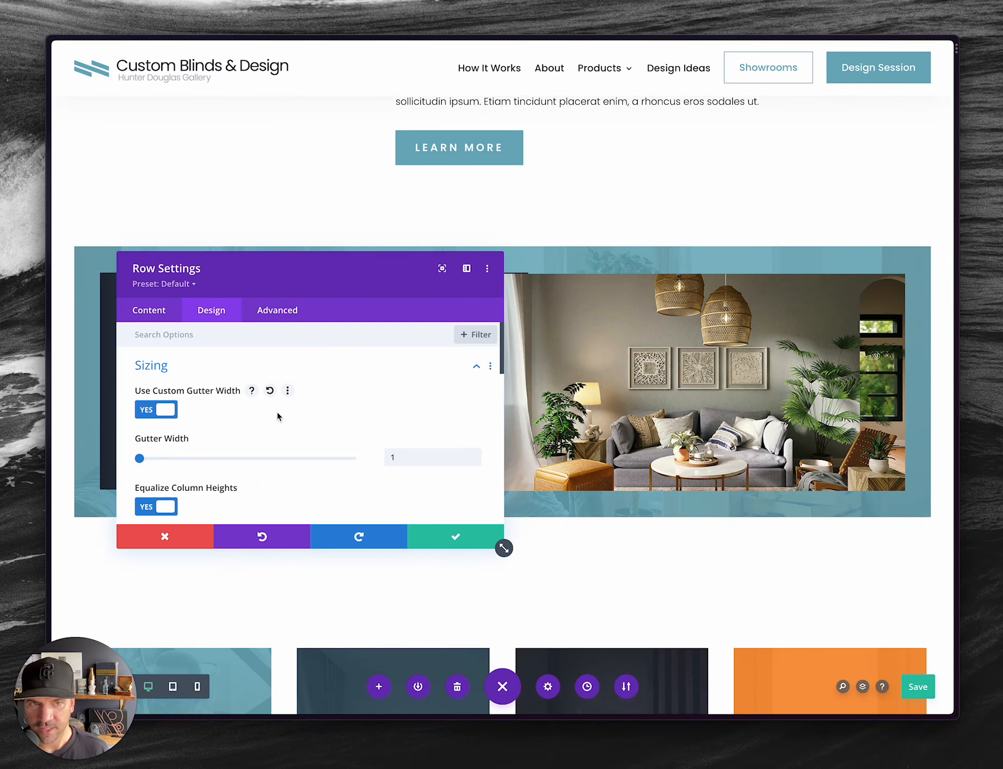
- Set the row's padding to 7% on all four sides, linking top with bottom and left with right
left_click(160, 377)
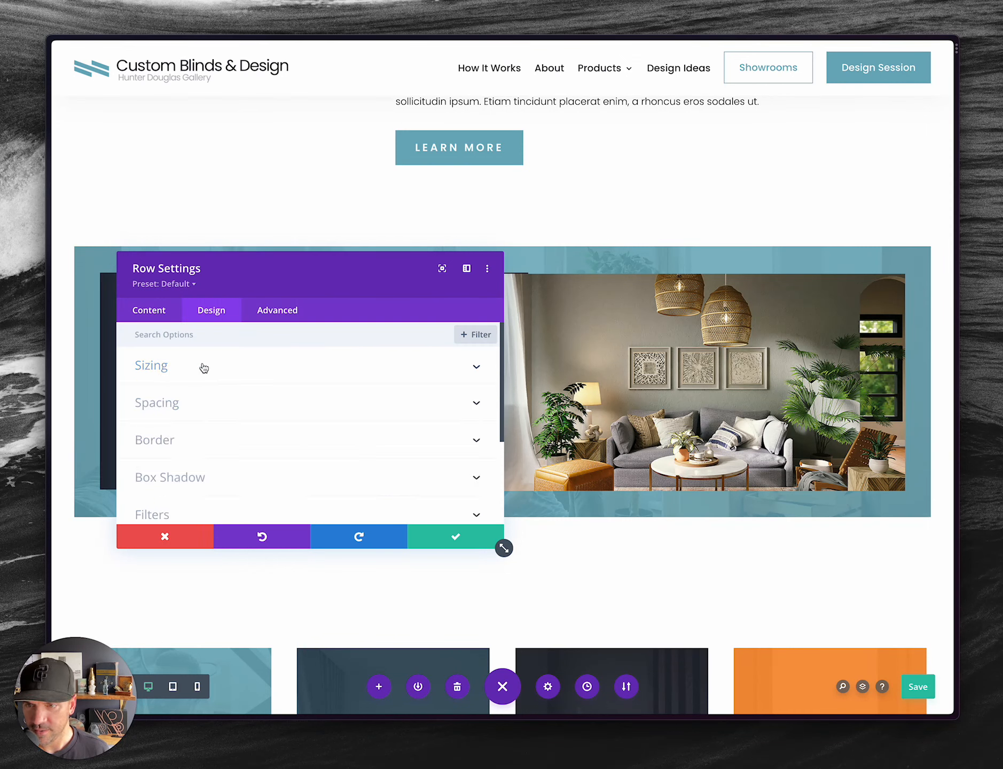
left_click(186, 407)
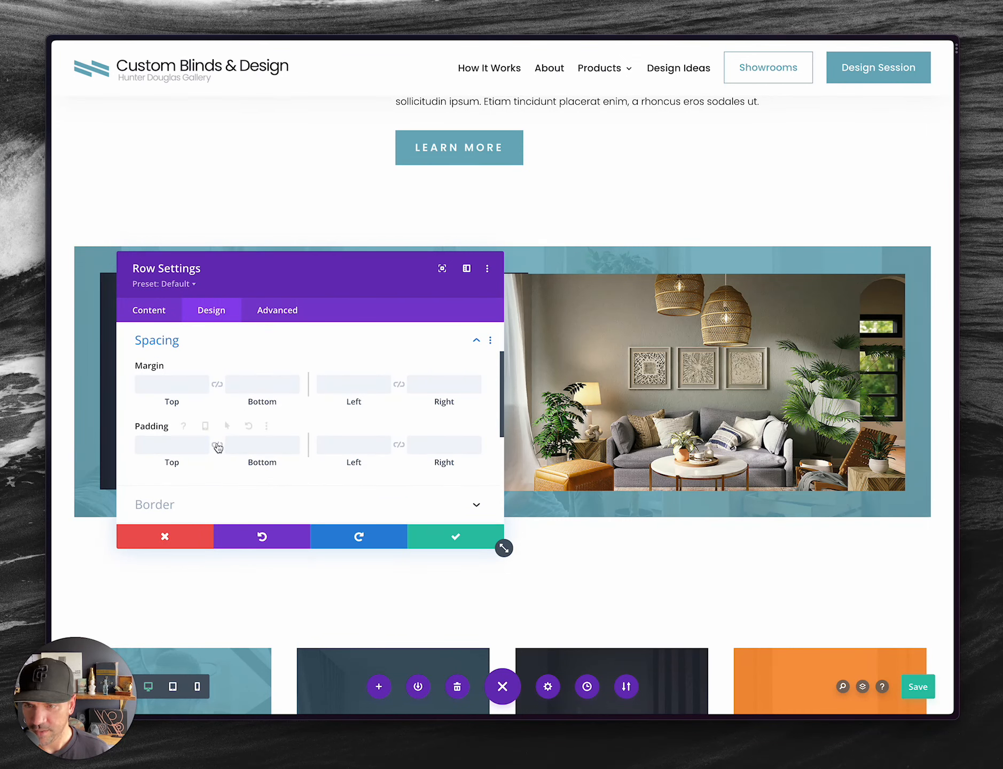
left_click(217, 445)
left_click(175, 445)
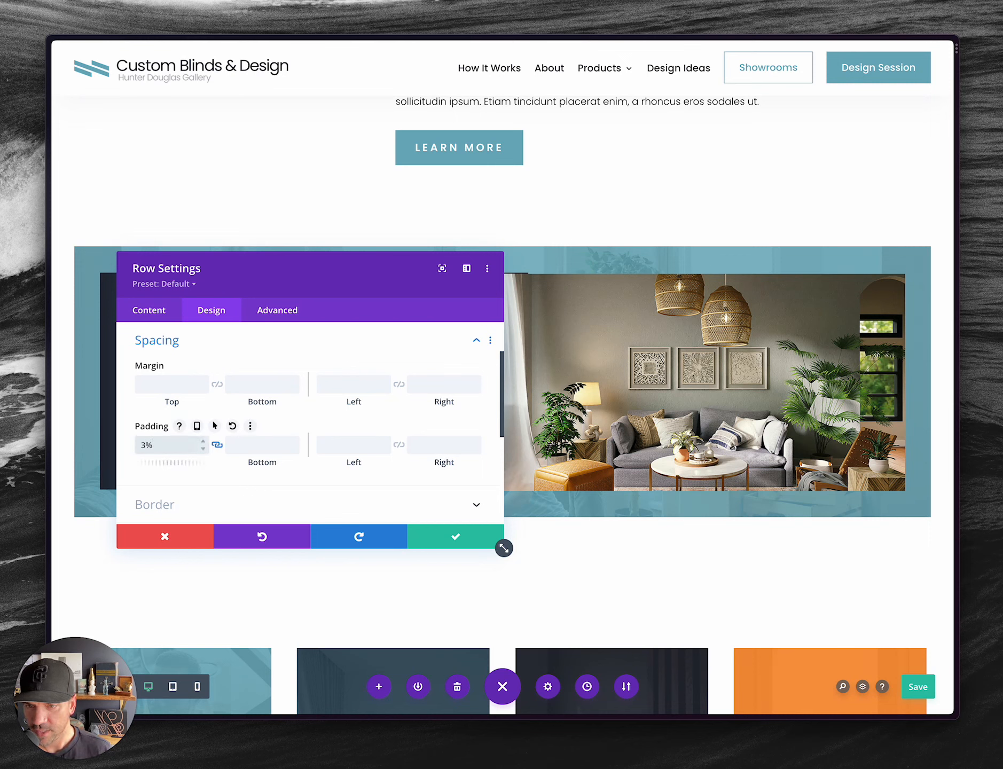
left_click(400, 445)
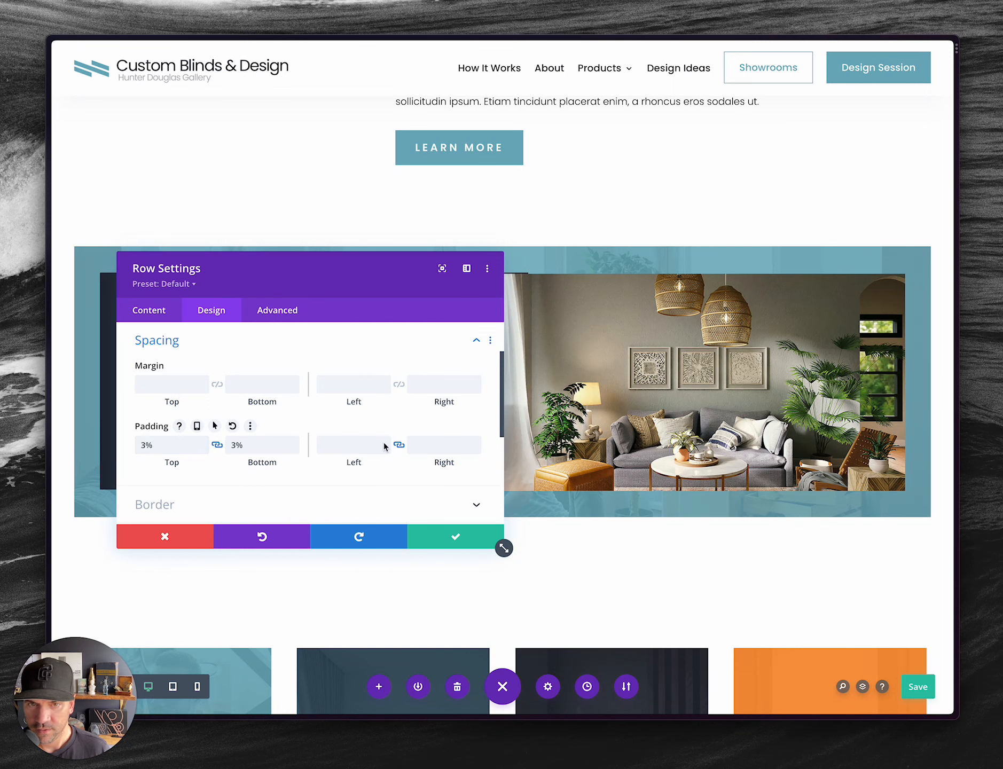
left_click(345, 446)
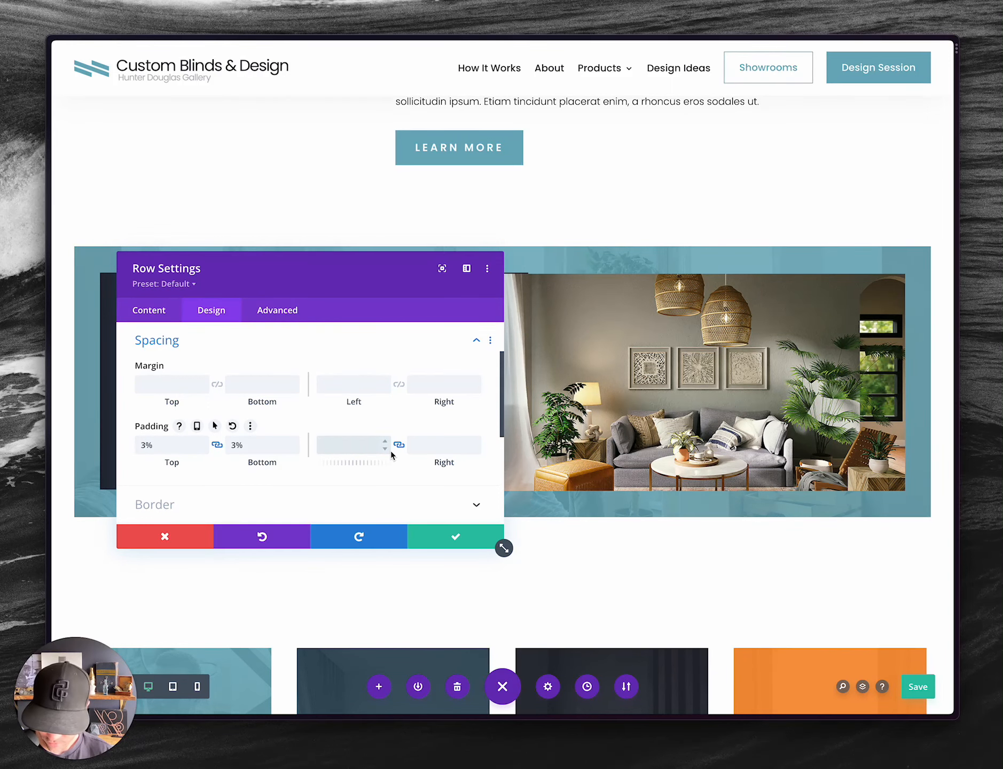
type("7%")
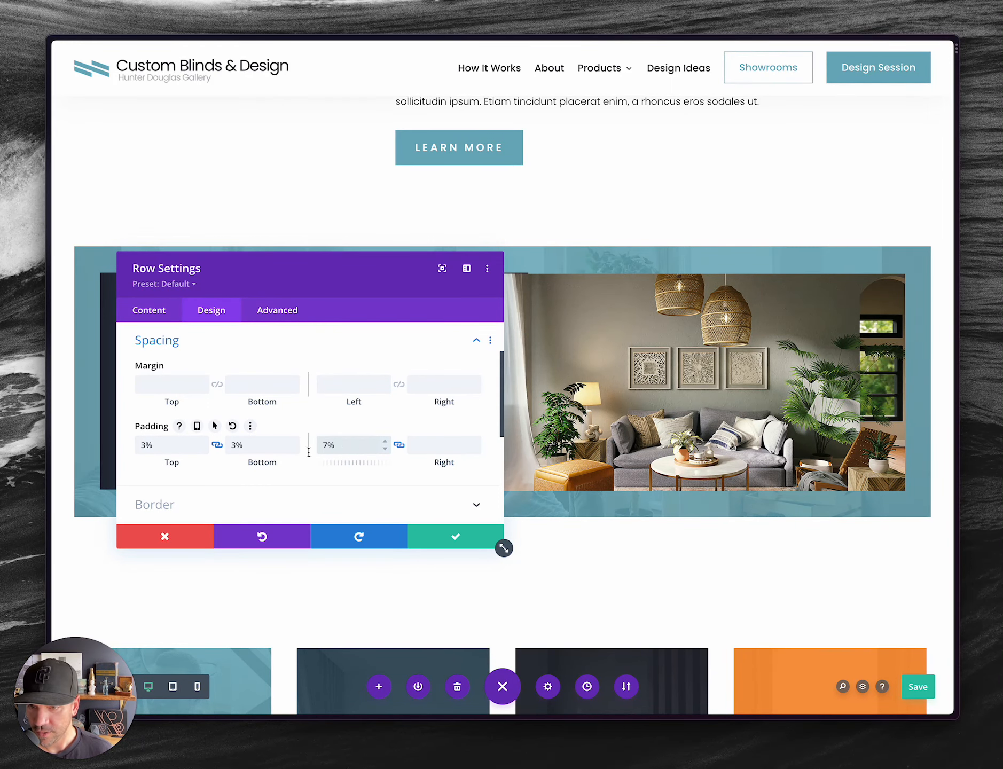
left_click(180, 448)
type("7")
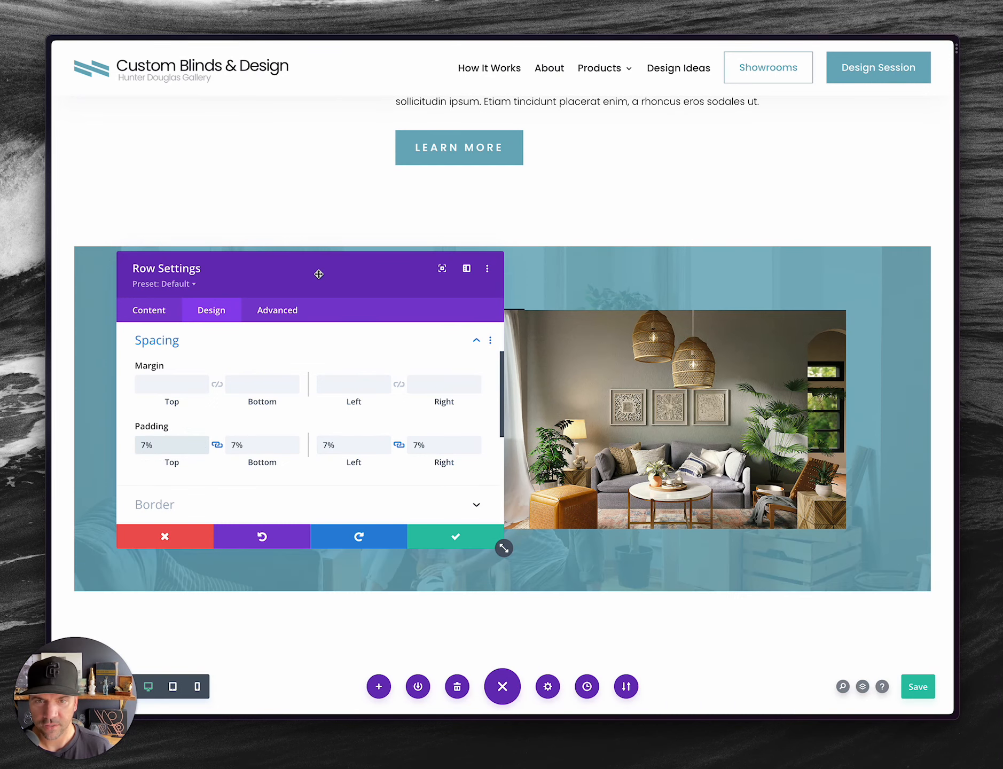
- Check the Getting it right row's spacing on desktop and in the tablet view, and accept the row settings
left_click_drag(318, 274, 724, 163)
scroll(394, 344, "up", 5)
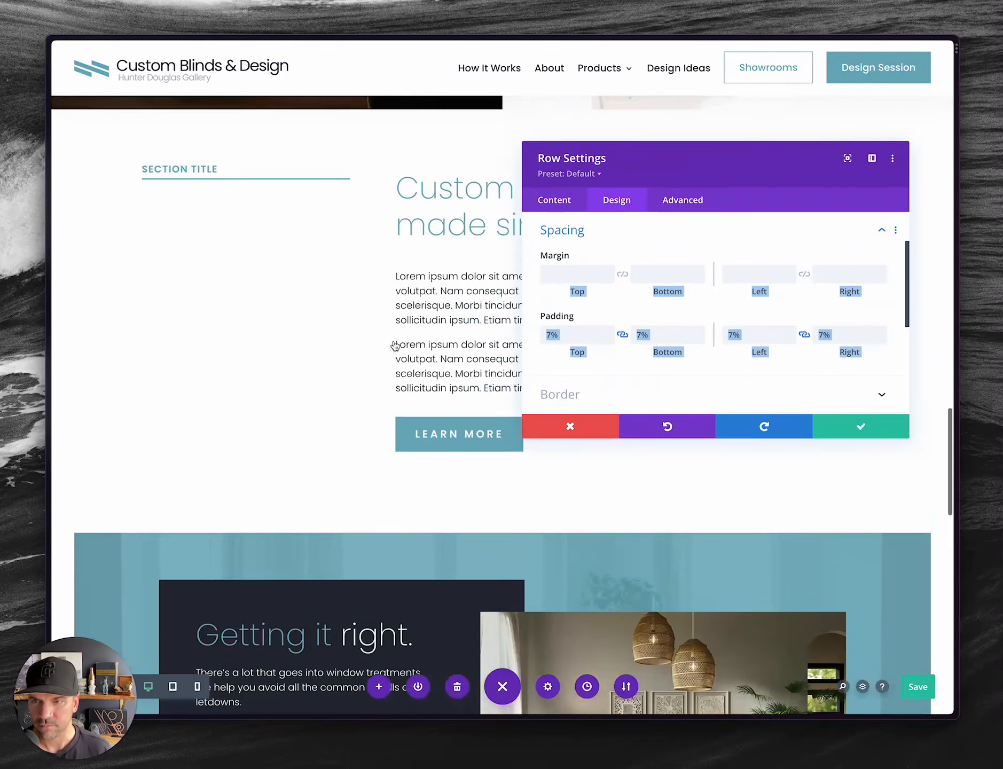
scroll(394, 344, "down", 8)
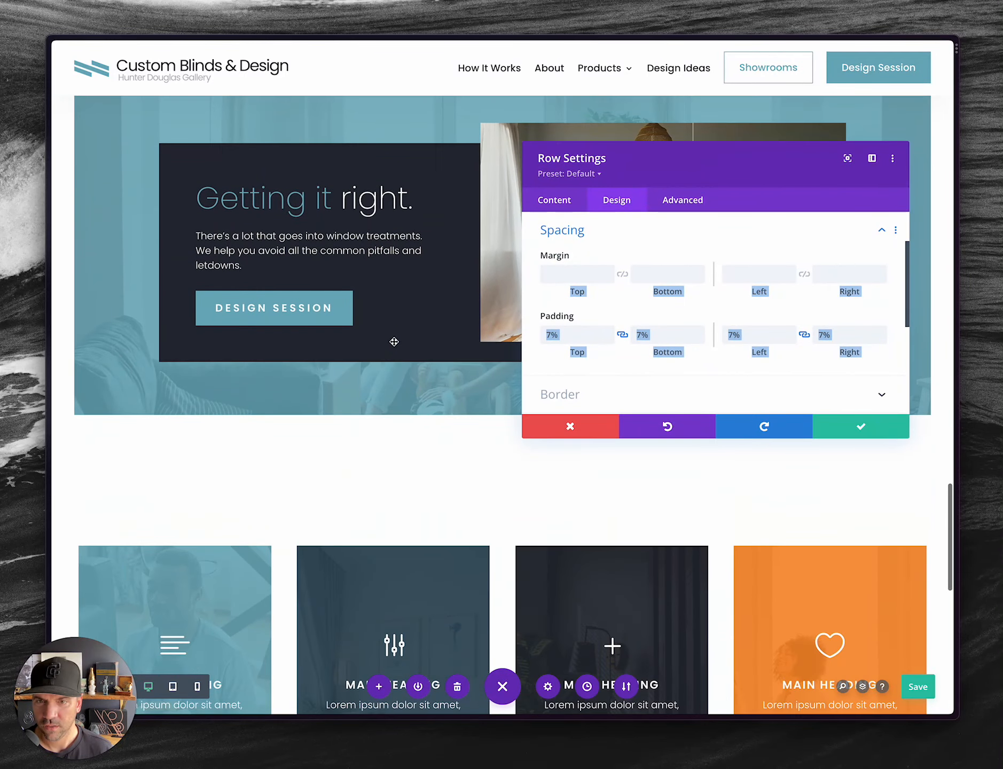
scroll(394, 342, "up", 3)
left_click(620, 316)
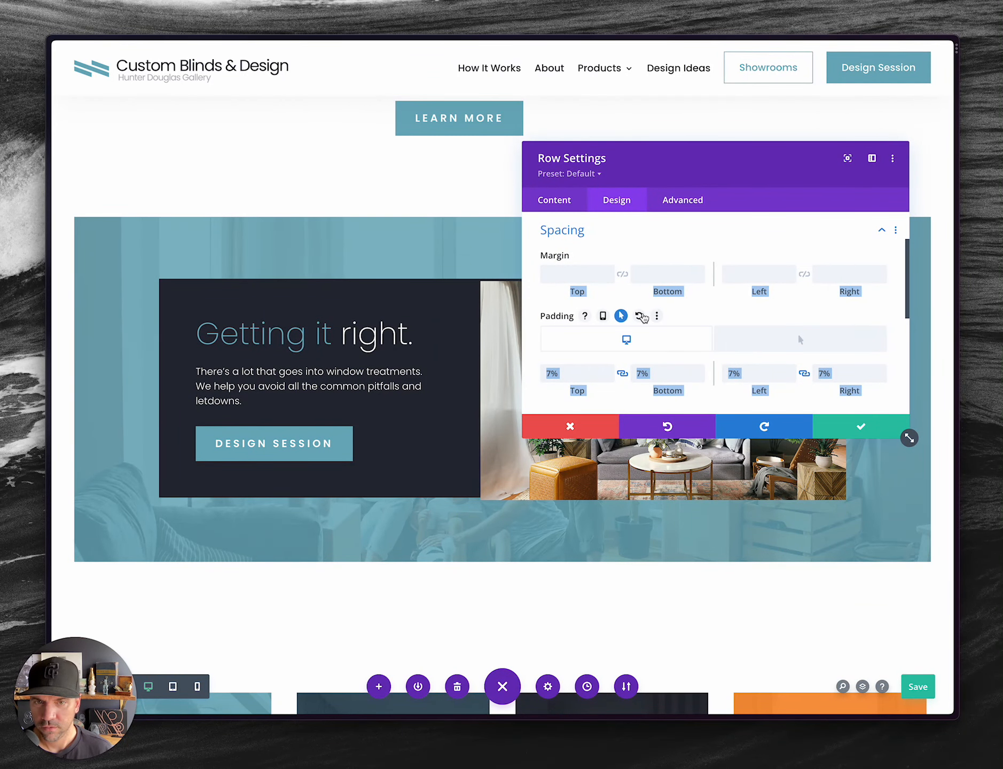
left_click(621, 316)
left_click(604, 316)
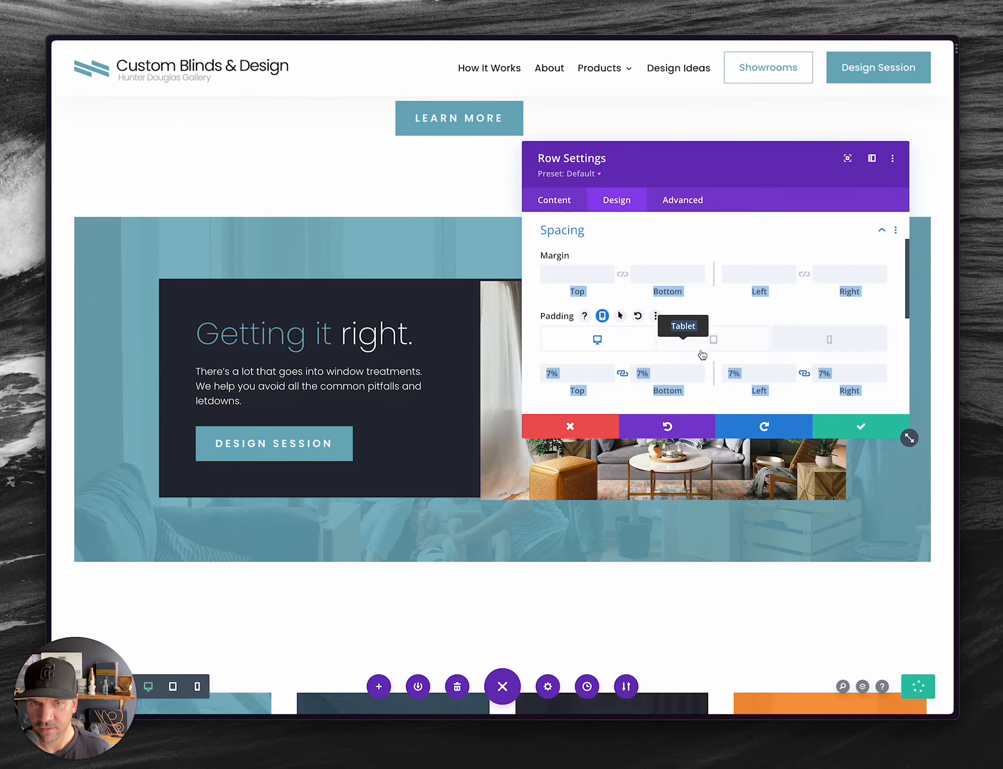
left_click(713, 342)
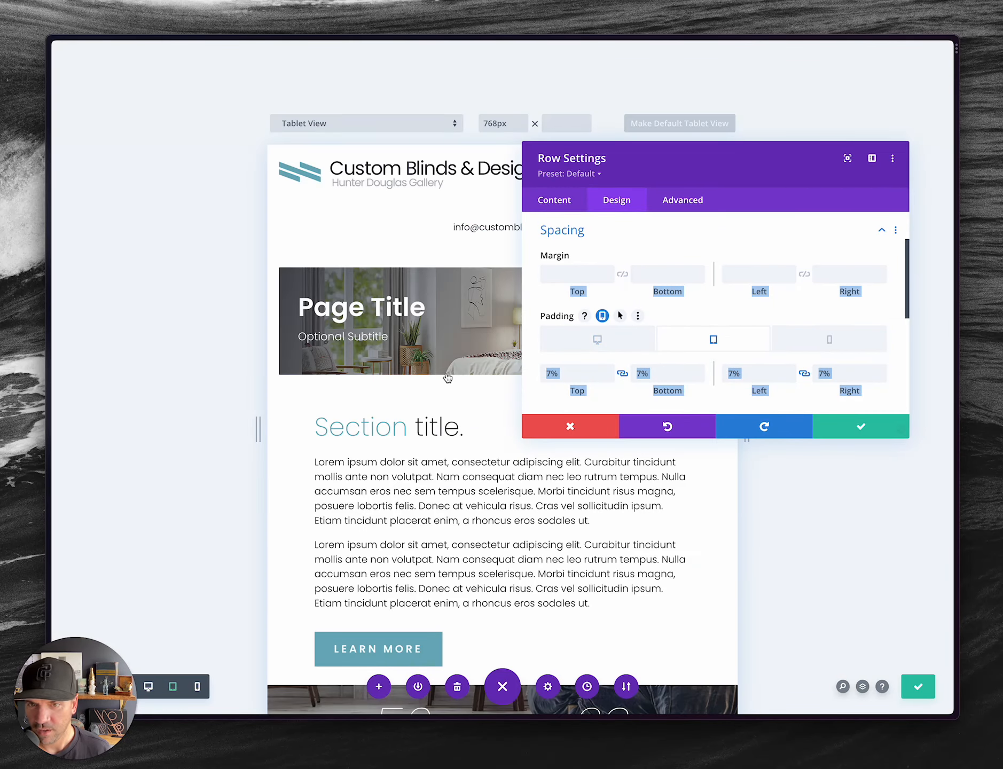
scroll(404, 423, "down", 15)
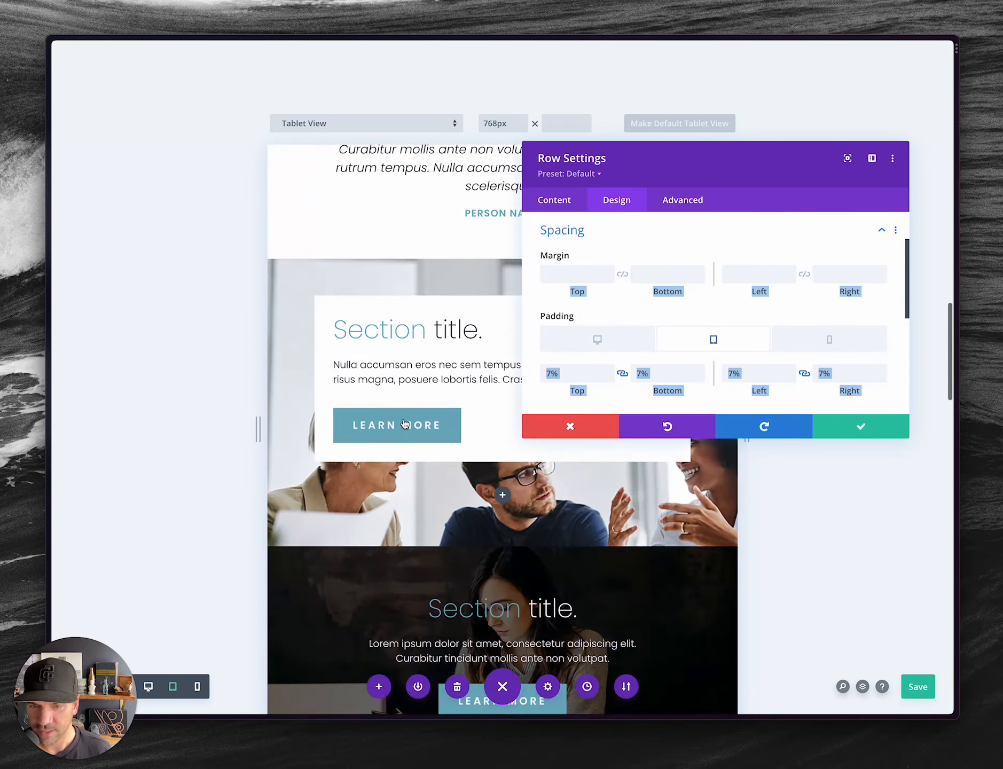
scroll(404, 424, "down", 10)
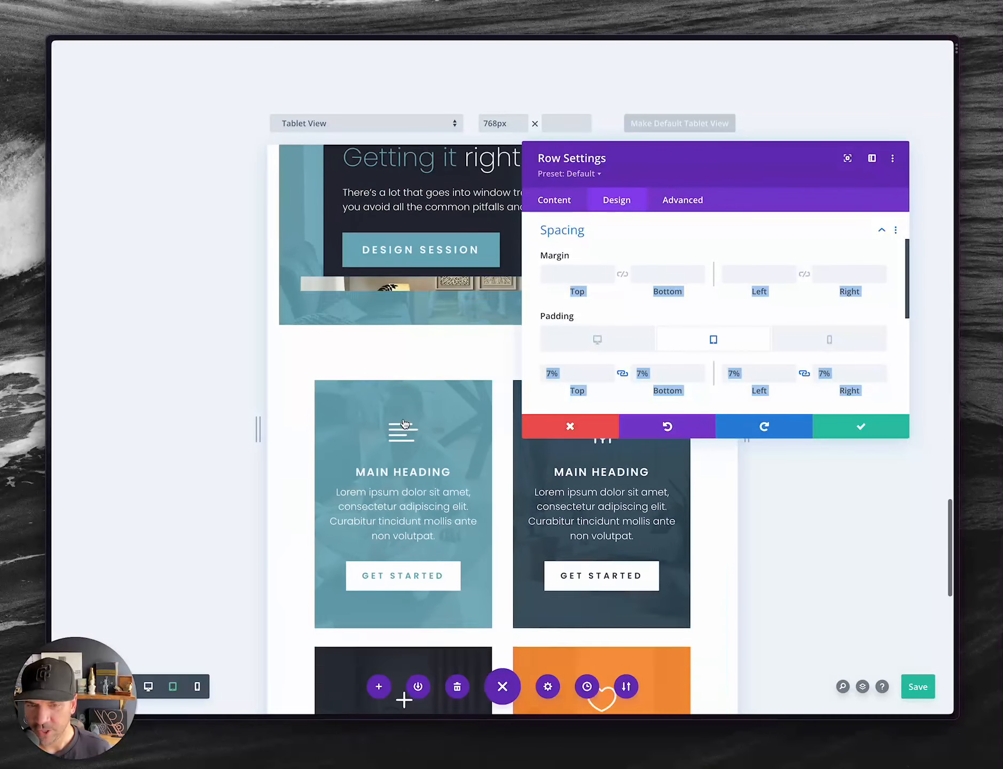
scroll(403, 425, "up", 2)
left_click(859, 435)
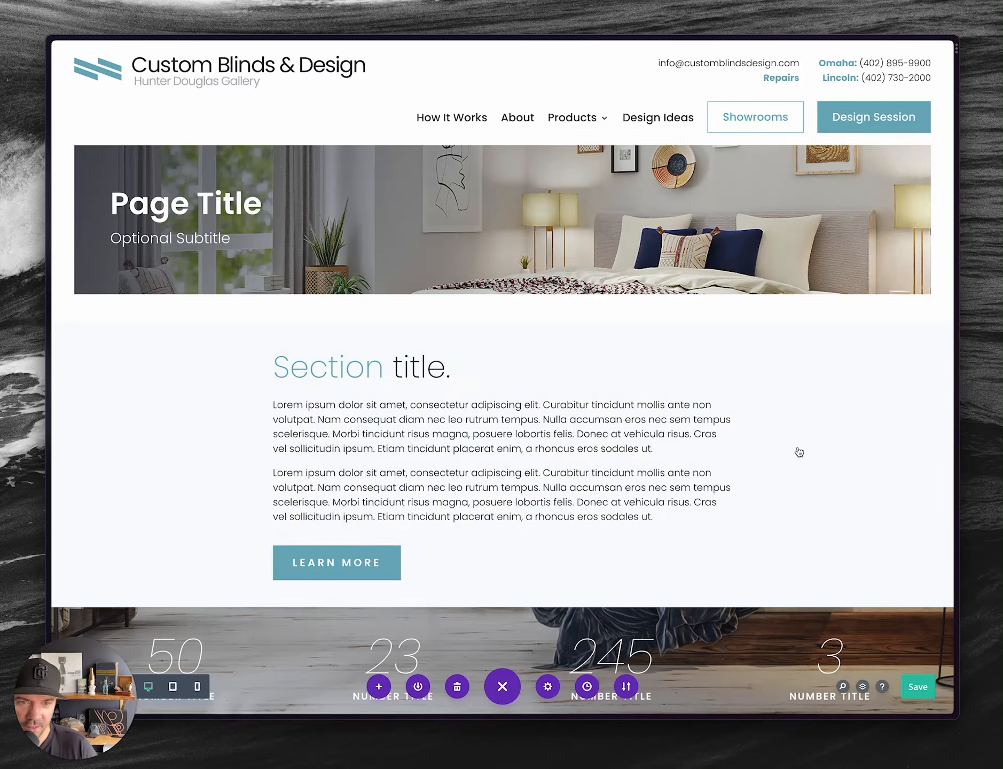
- Set the tablet minimum height of the divider carrying the living-room image in the Getting it right row to 300px
scroll(562, 437, "down", 20)
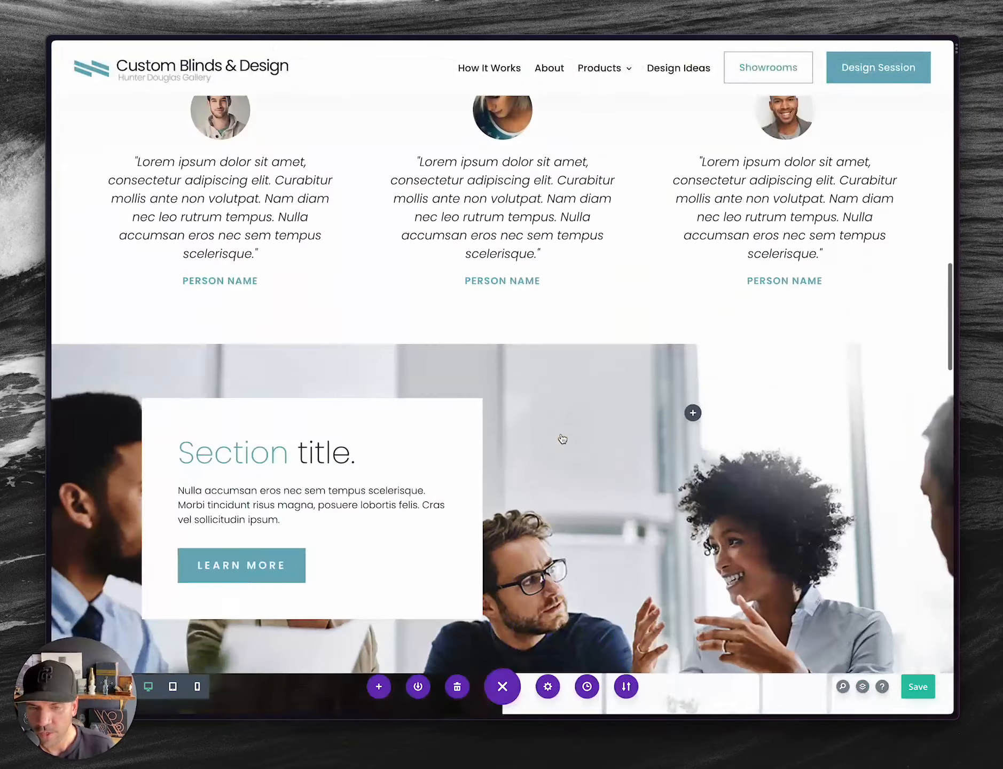
scroll(561, 435, "down", 15)
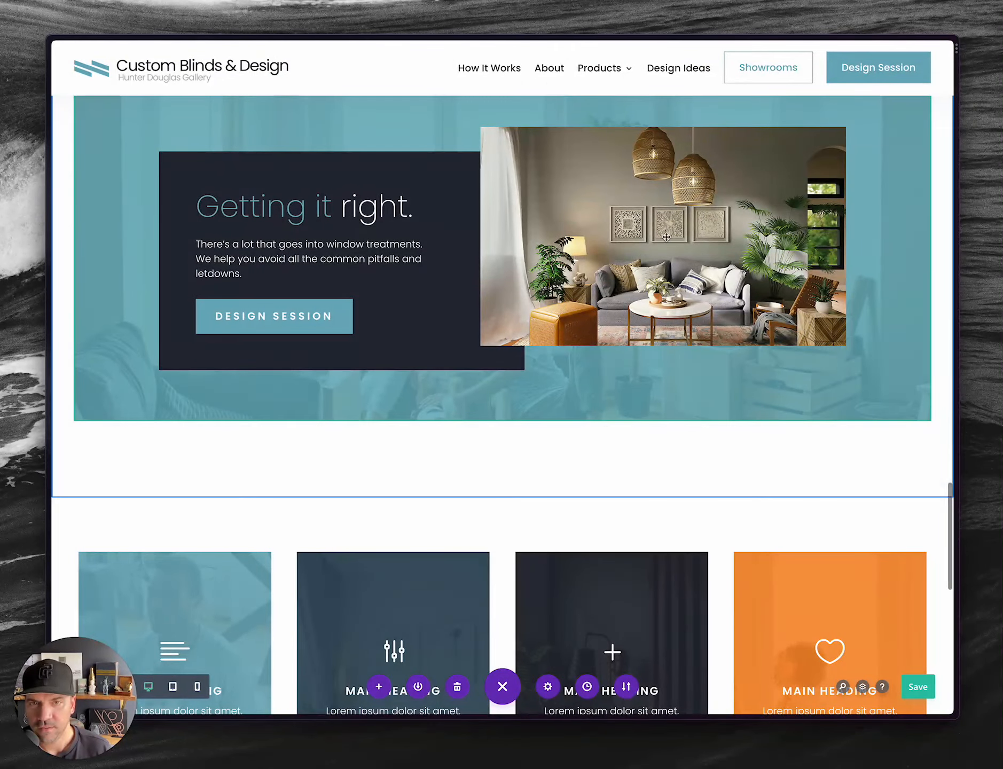
scroll(646, 235, "up", 2)
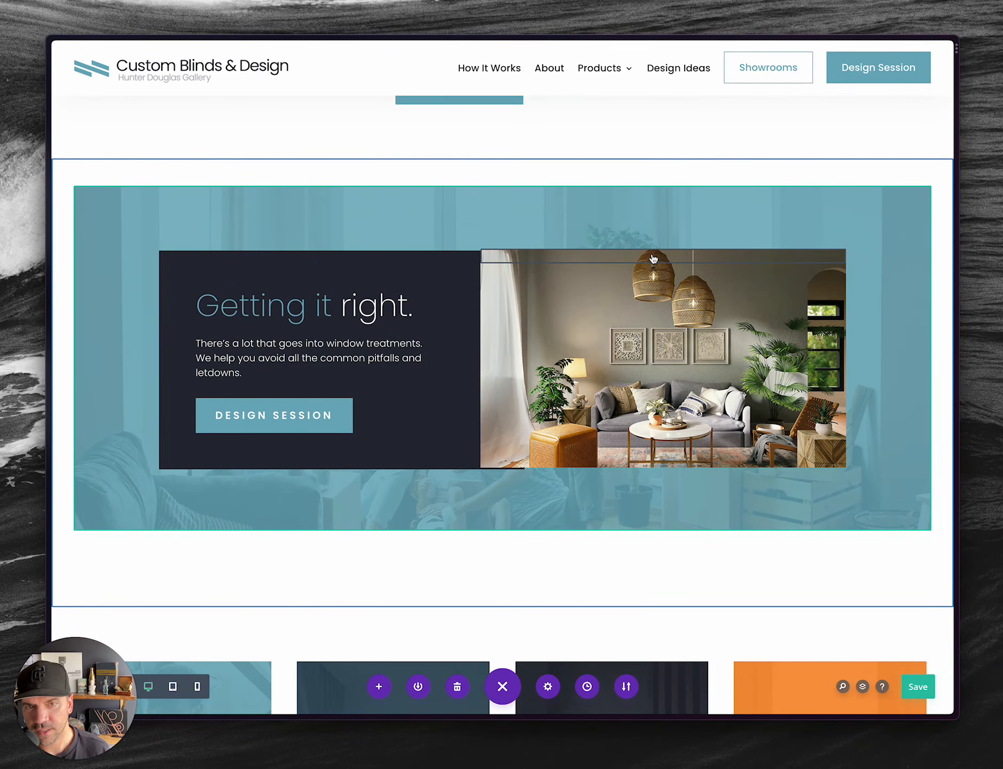
left_click(633, 255)
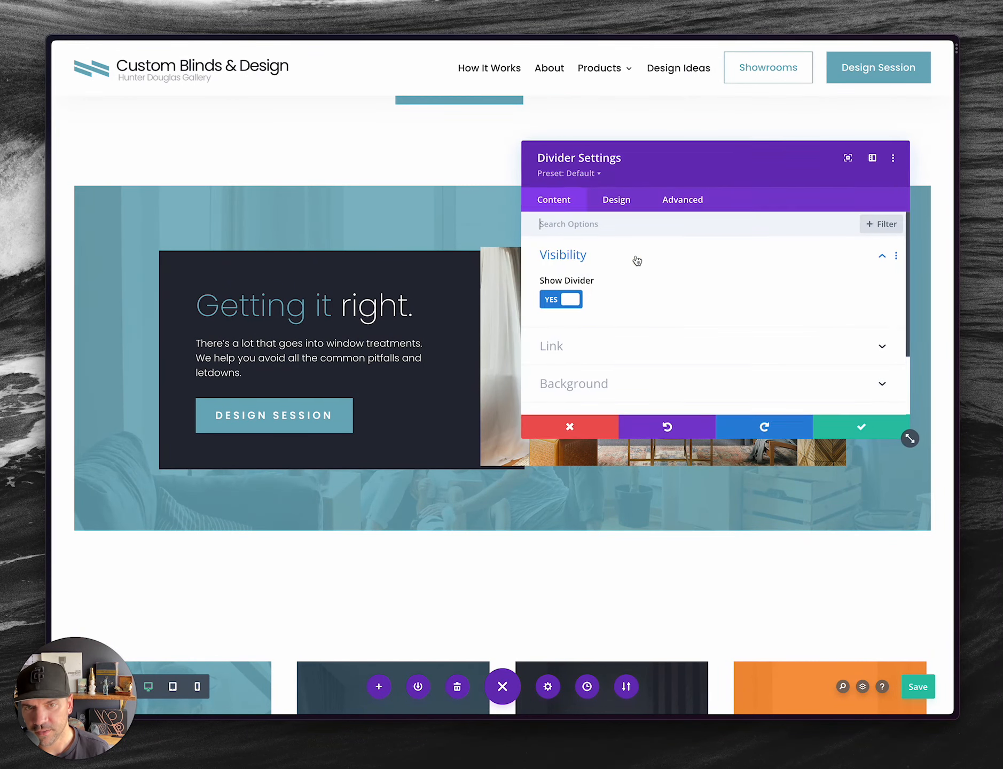
left_click(615, 205)
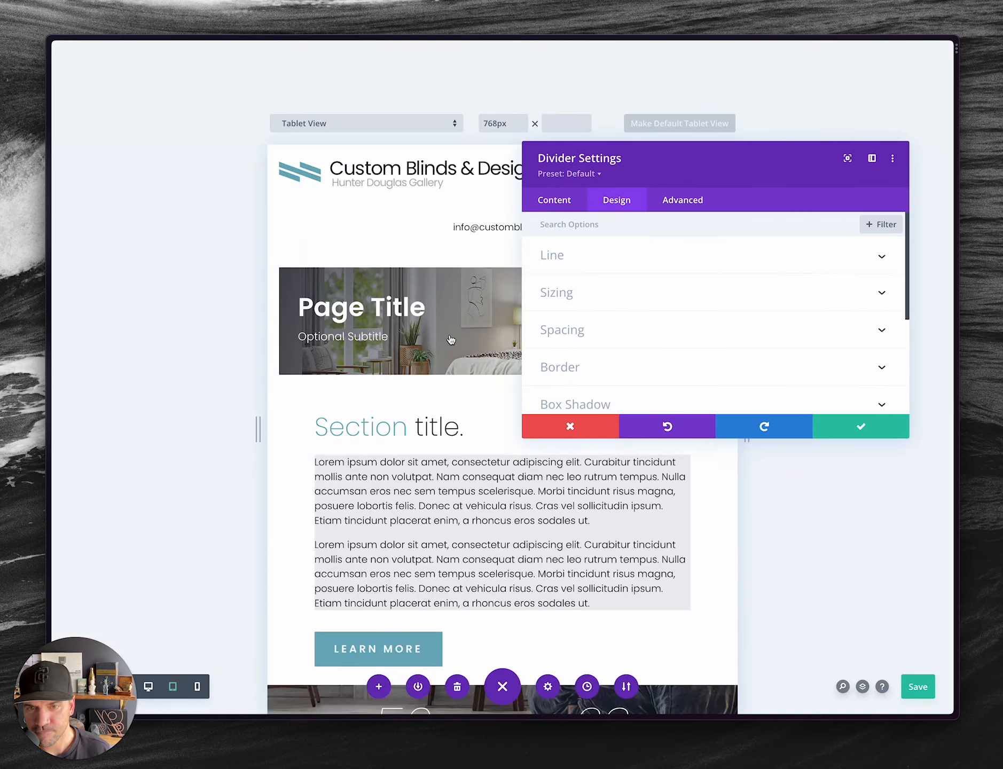
scroll(427, 427, "down", 15)
scroll(437, 440, "down", 15)
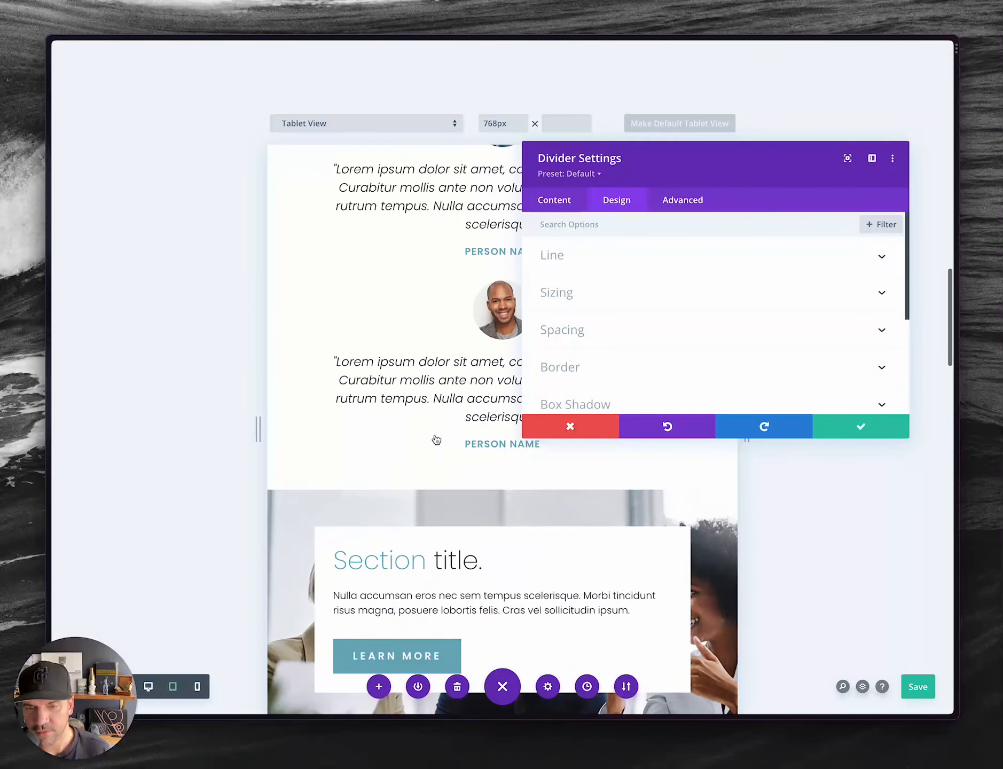
scroll(437, 440, "down", 5)
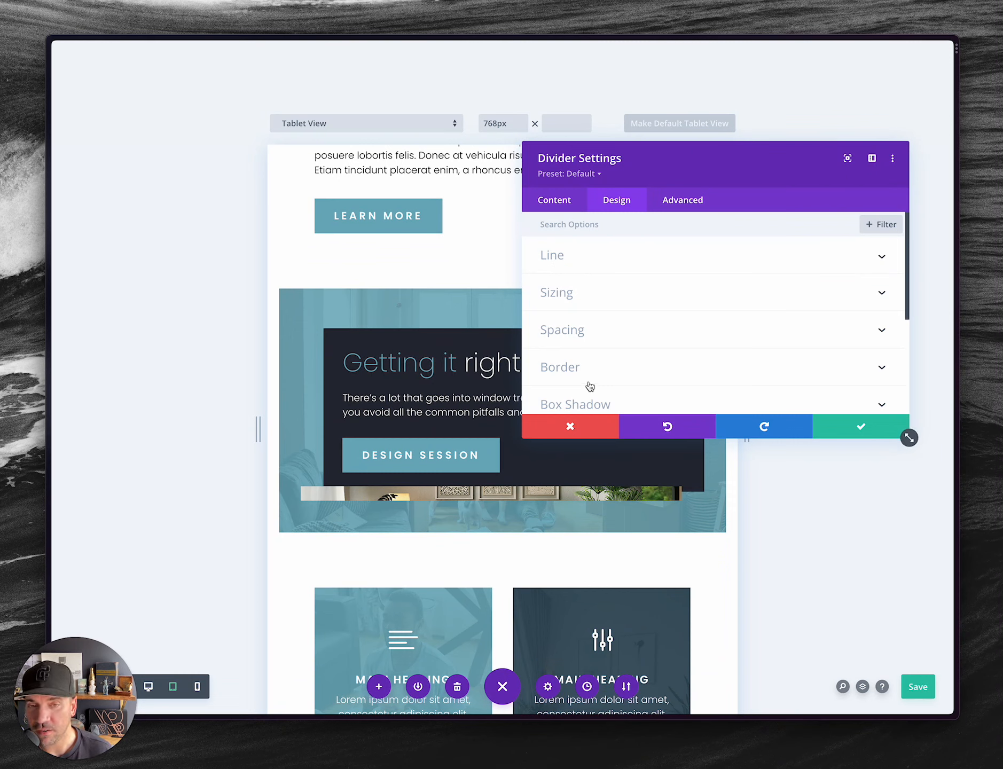
left_click(582, 298)
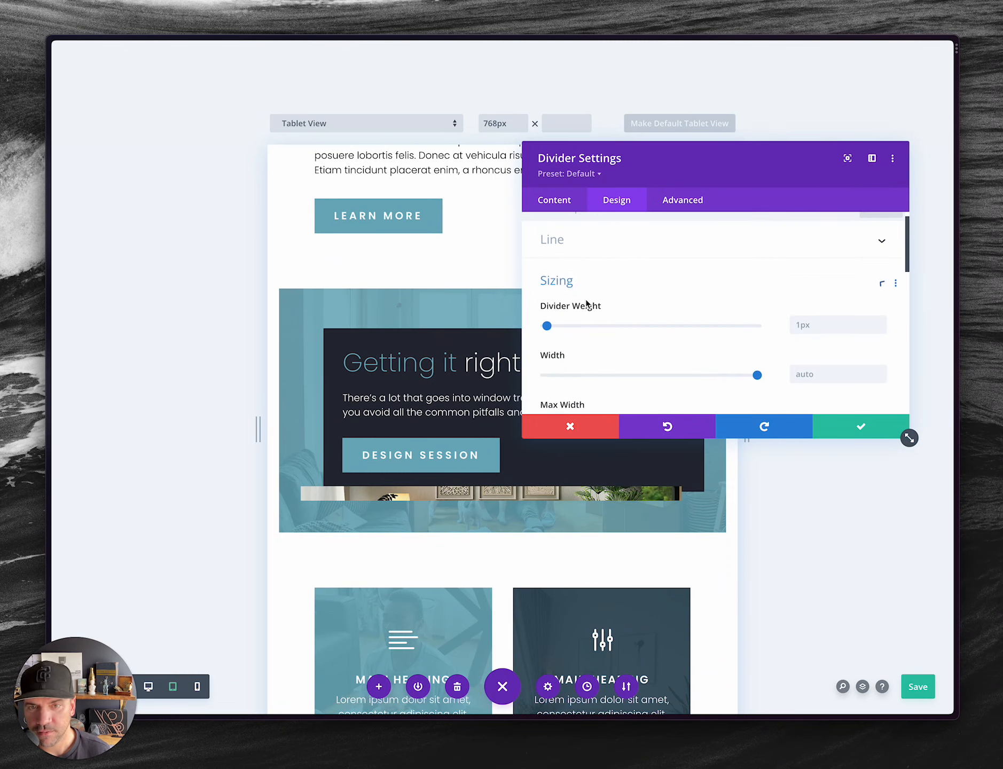
scroll(671, 329, "down", 3)
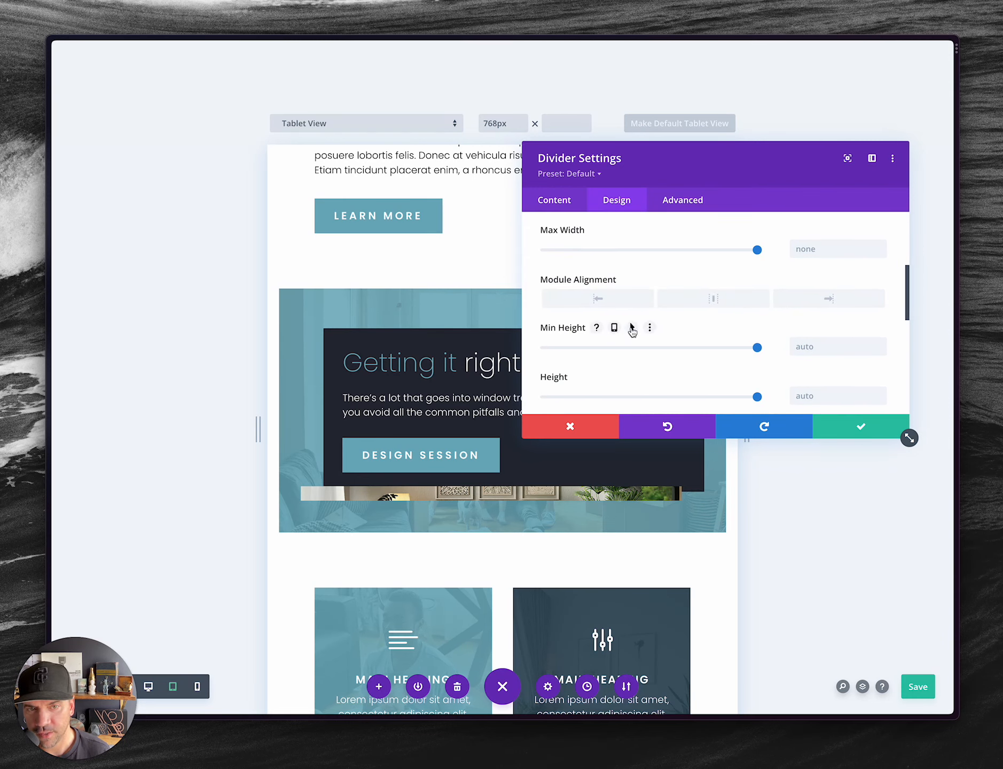
left_click(614, 328)
left_click(808, 380)
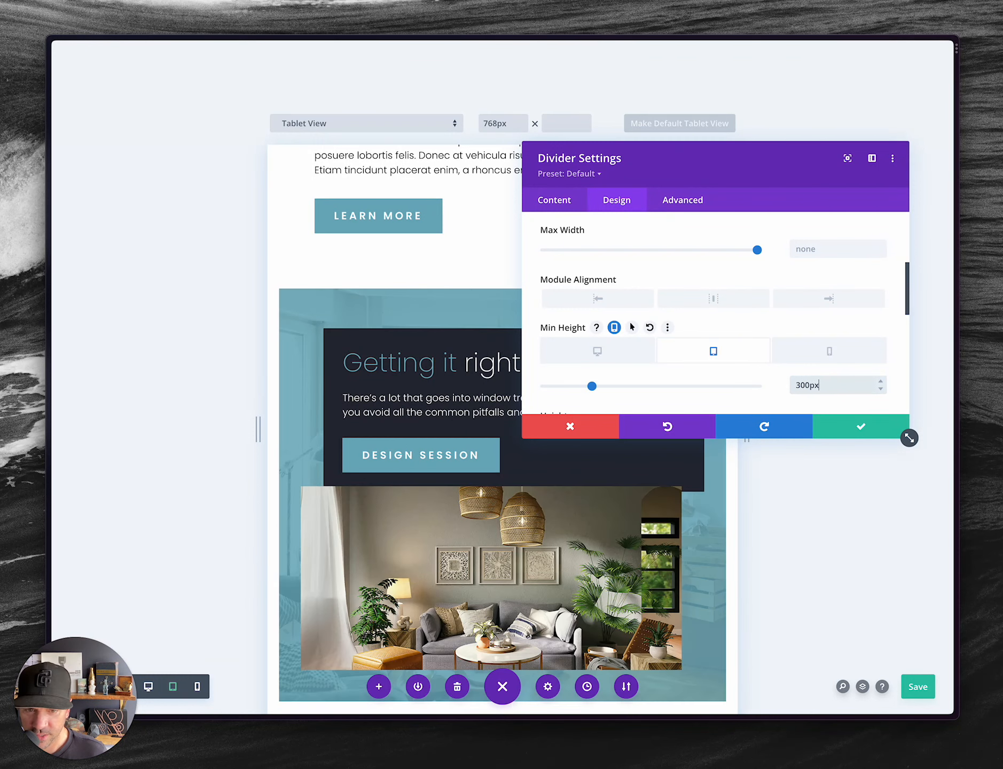
- Set the phone minimum height of the living-room image divider to 250px
left_click(831, 352)
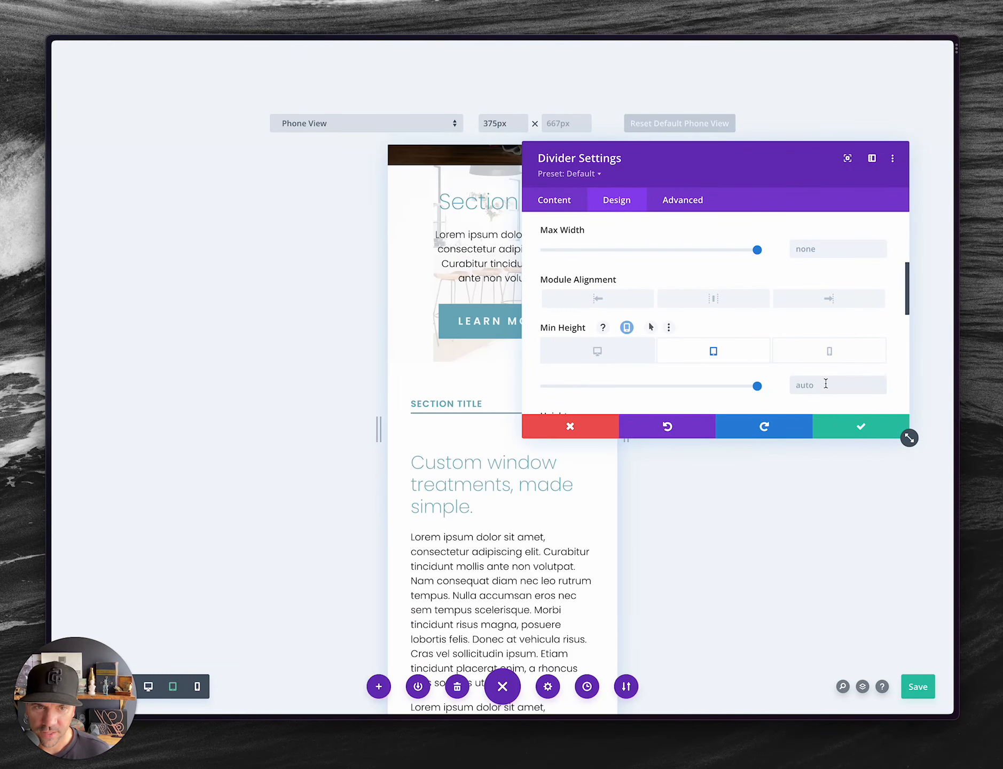
scroll(440, 344, "down", 5)
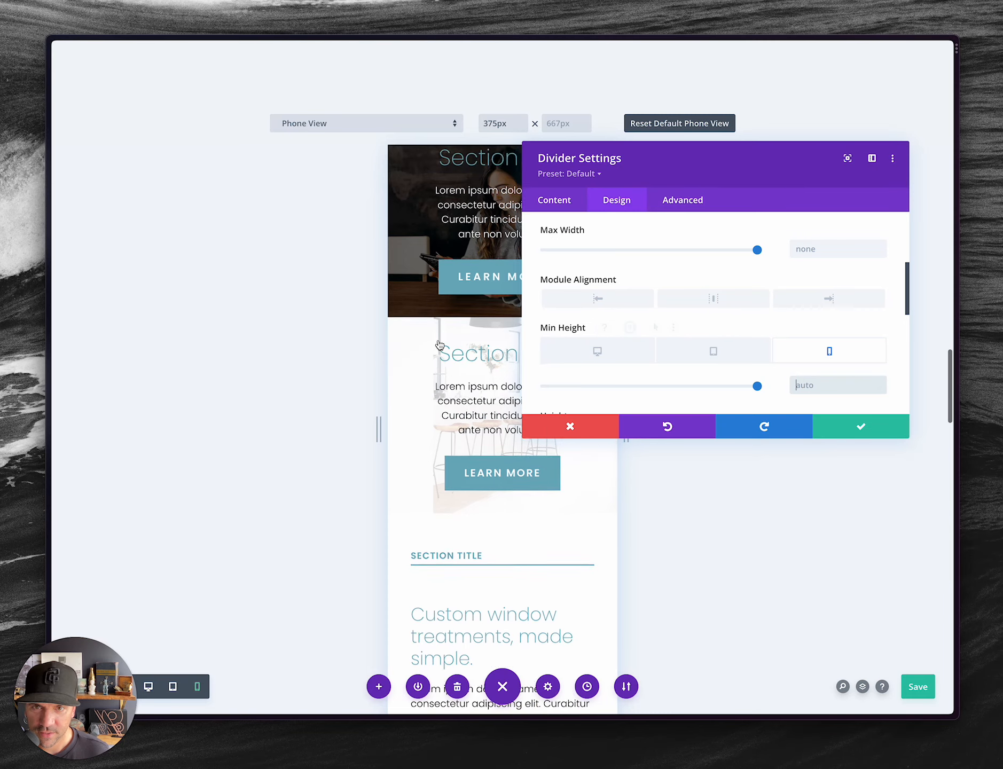
scroll(439, 345, "down", 7)
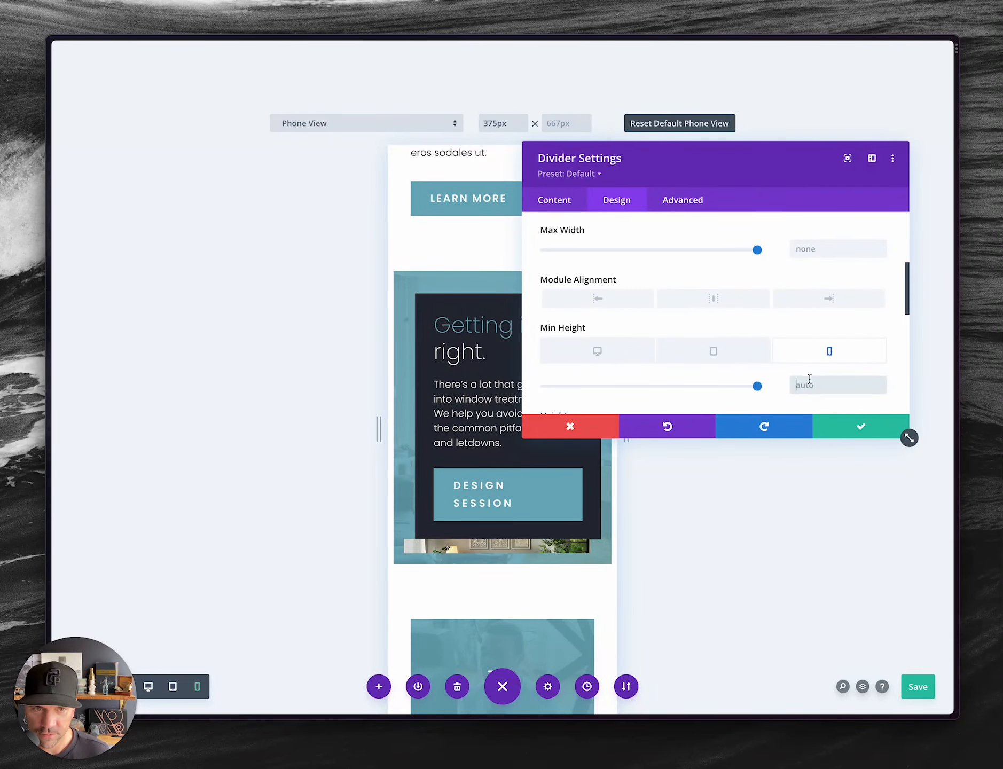
type("250px")
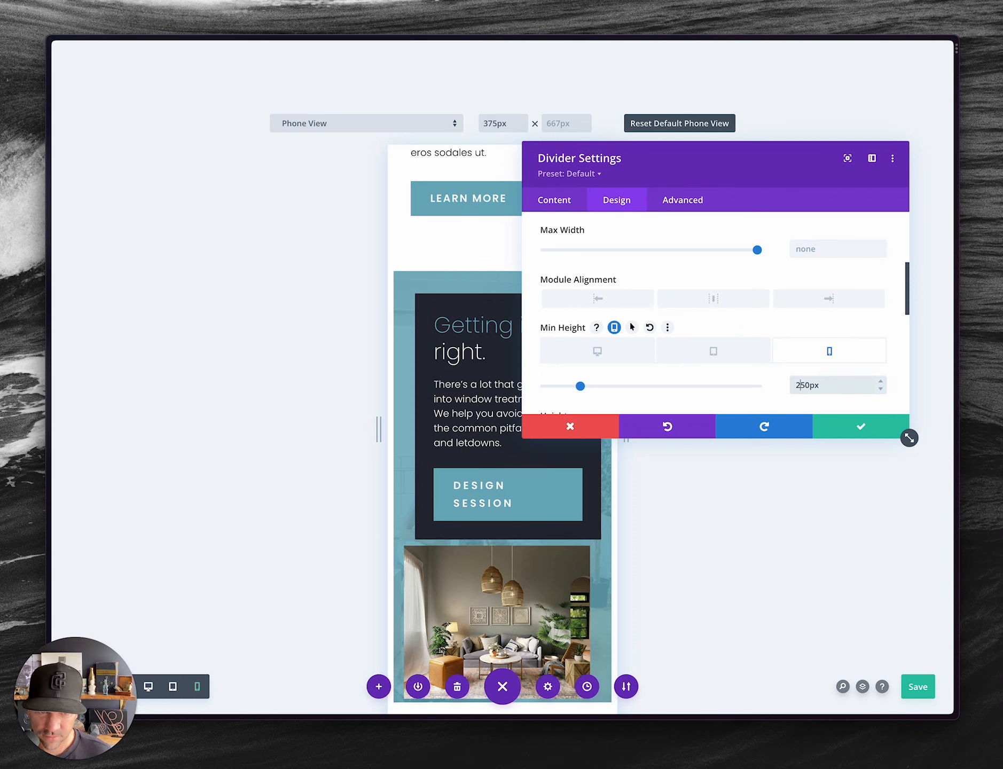
- Change the living-room image divider's phone minimum height to 200px and accept the divider settings
key("BackSpace")
type("0")
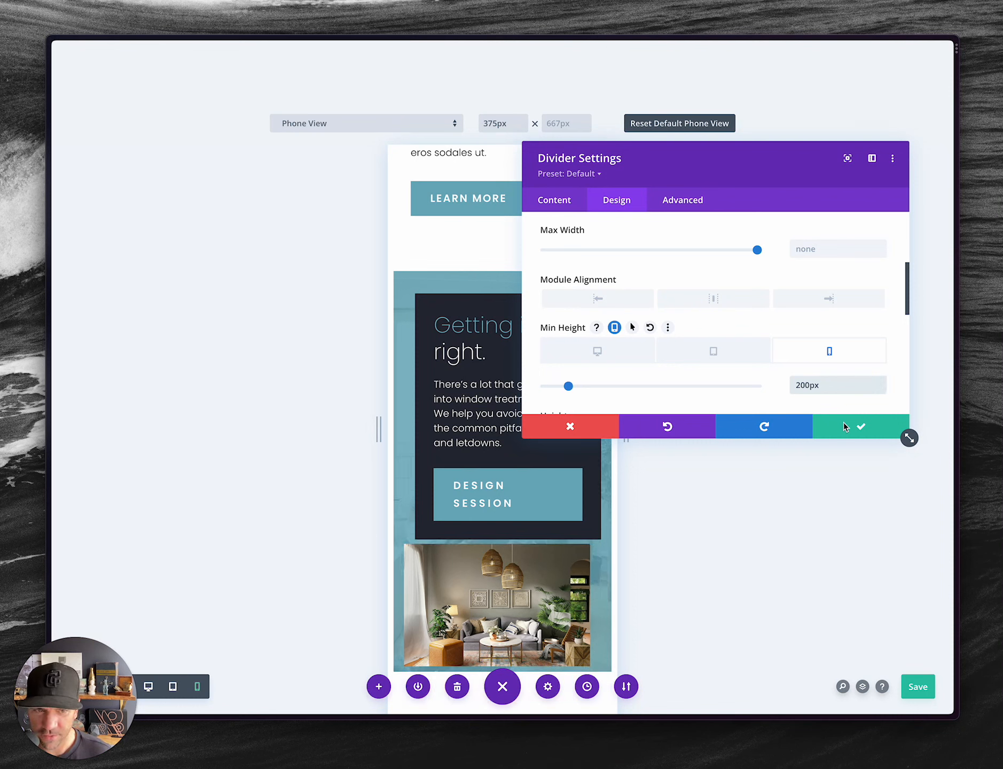
left_click(850, 435)
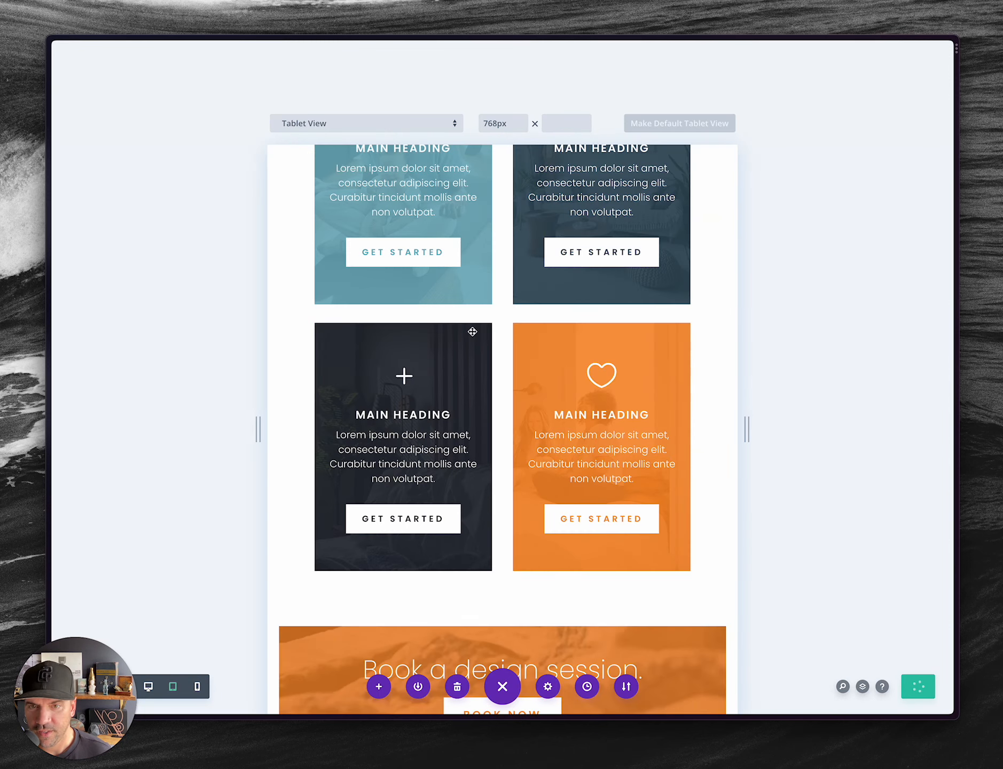
- Replace the CSS class of the Getting it right row with switch and accept the row settings
scroll(488, 408, "down", 6)
scroll(488, 408, "up", 10)
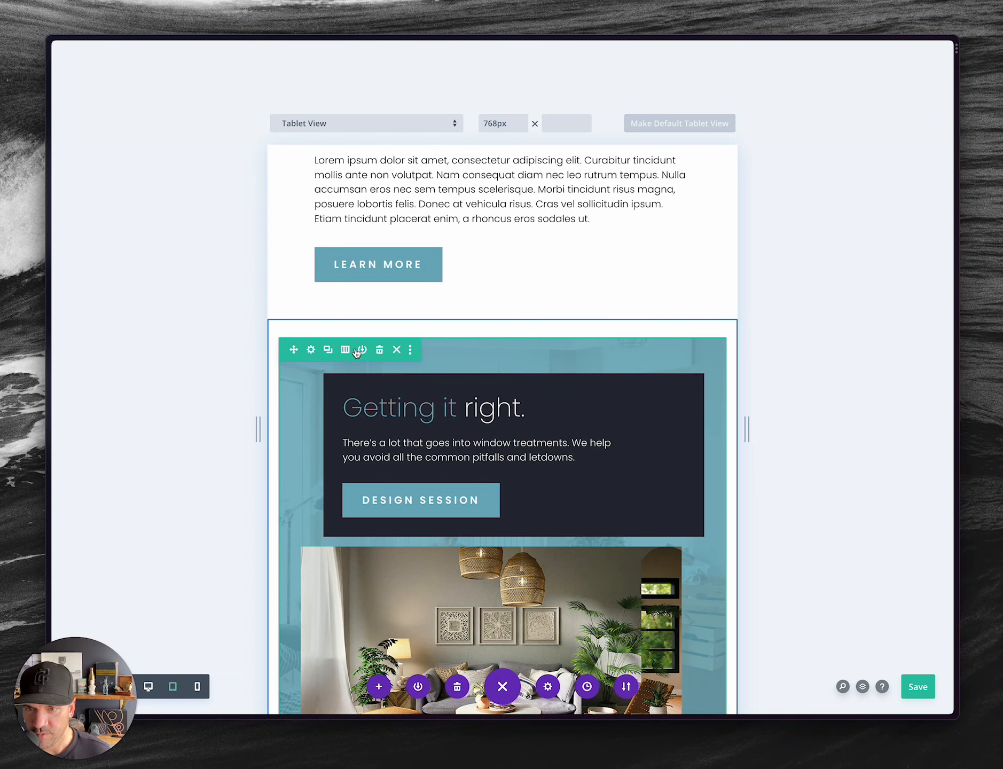
left_click(313, 354)
left_click(689, 200)
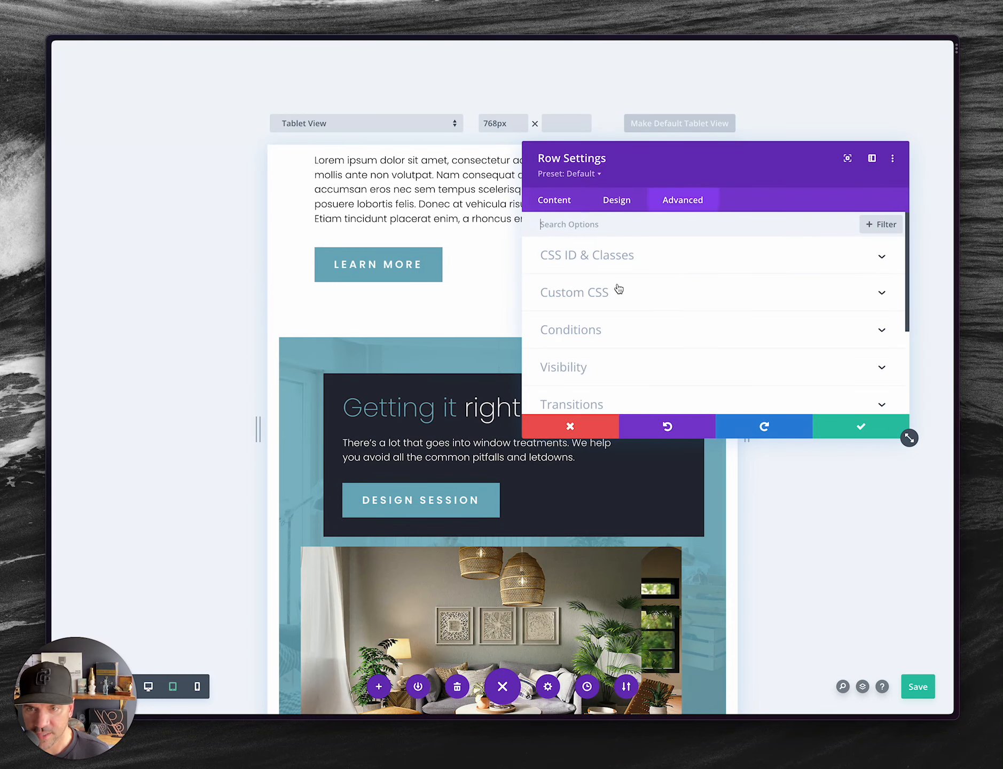
left_click(589, 297)
scroll(604, 251, "up", 3)
left_click(613, 255)
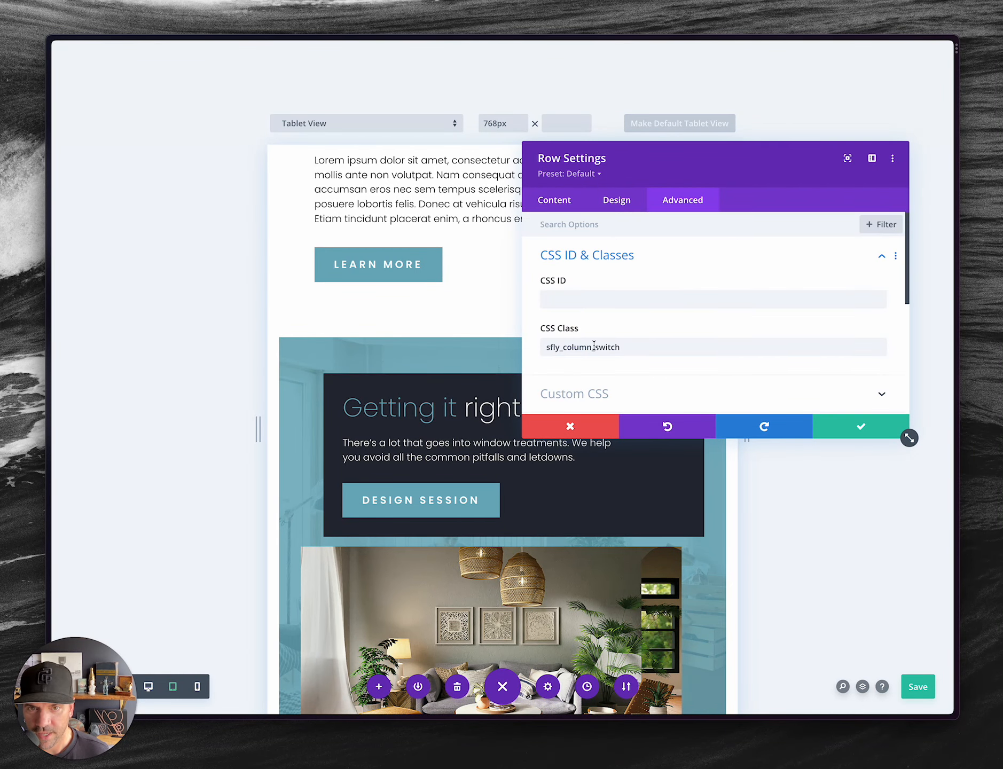
left_click(640, 347)
key("ctrl+a")
type("switch")
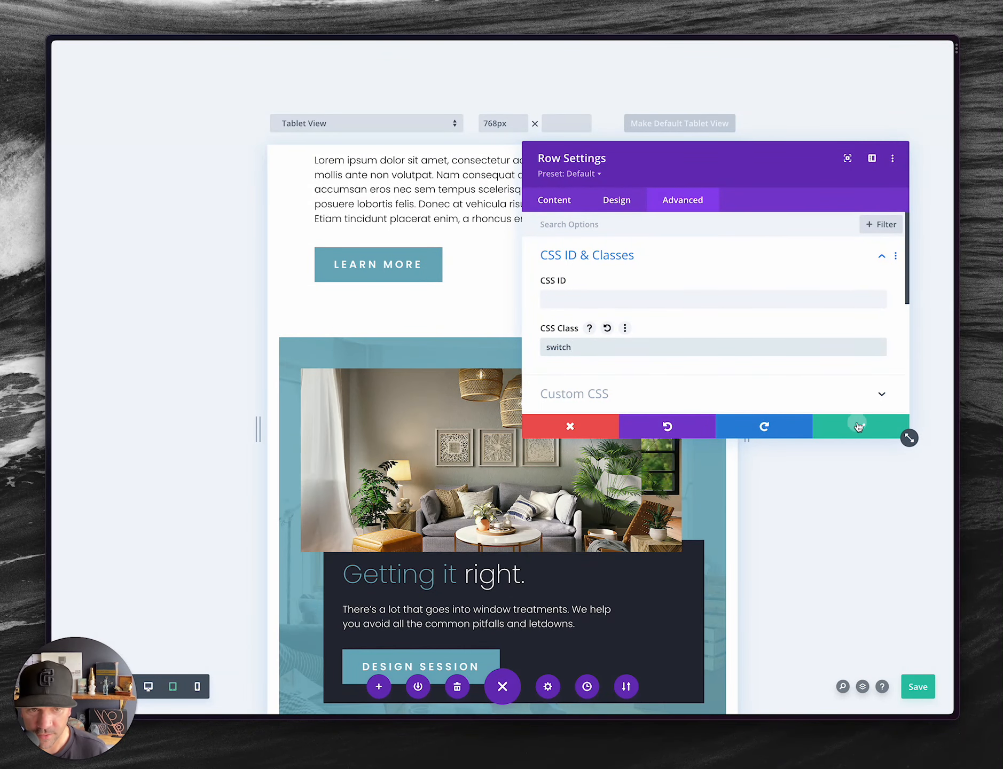
left_click(857, 425)
- Check the image and text order in the Getting it right row and the sections above it in tablet view, and return to desktop view
scroll(541, 523, "down", 1)
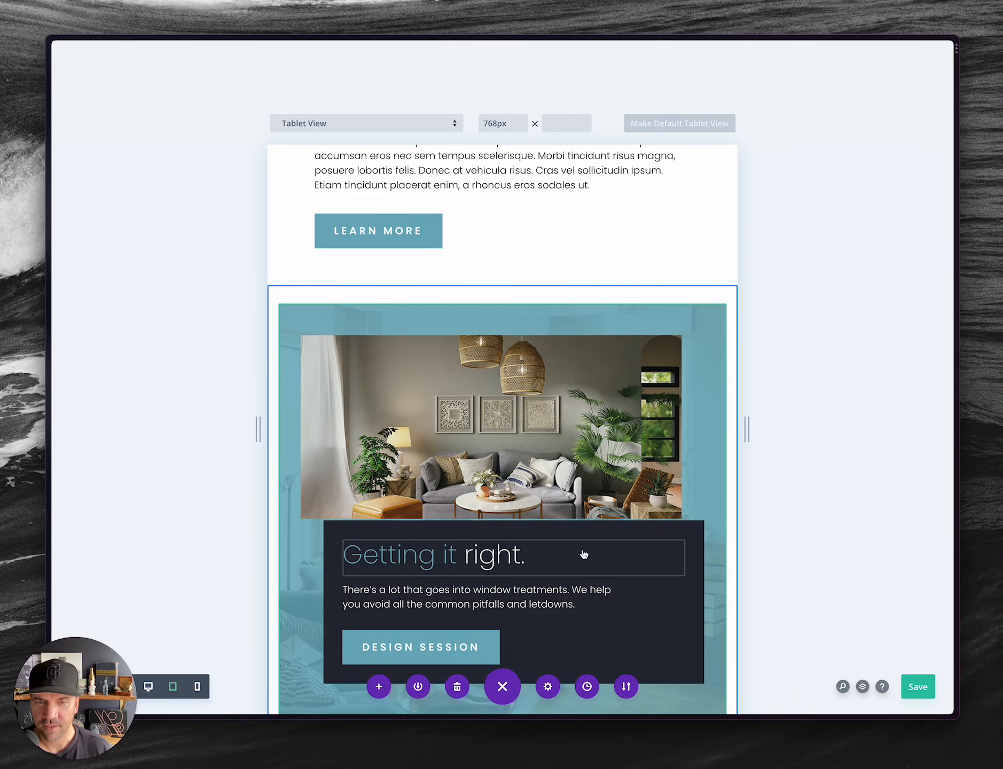
scroll(618, 568, "down", 3)
scroll(600, 271, "down", 4)
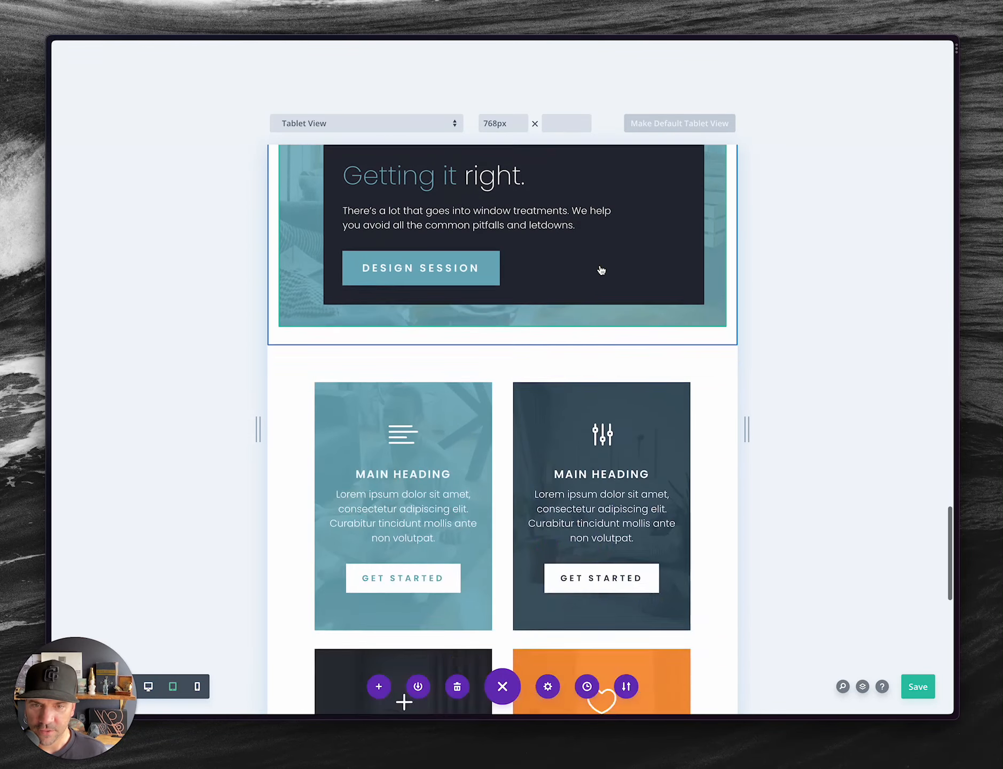
scroll(600, 271, "up", 6)
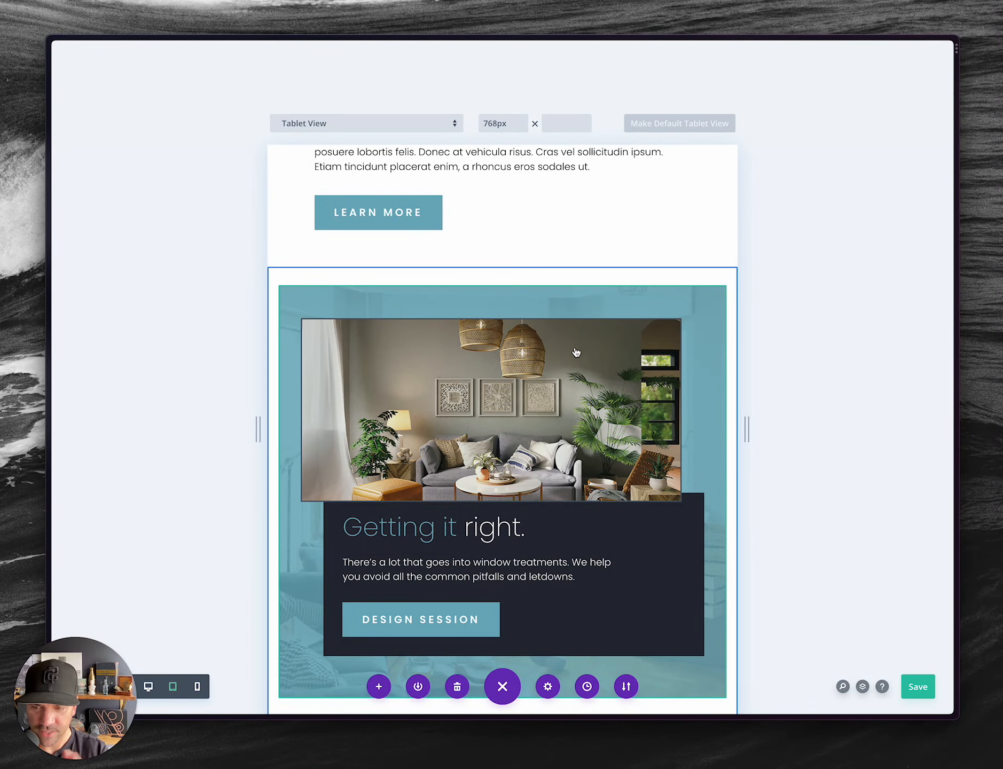
scroll(588, 334, "down", 5)
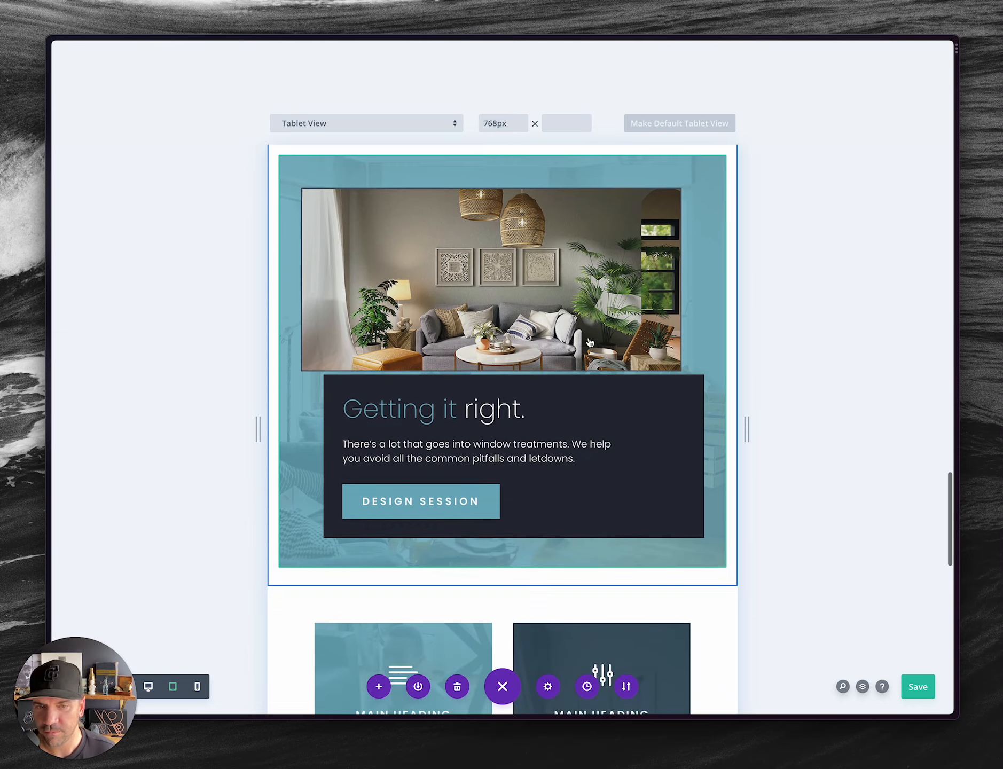
scroll(590, 342, "up", 5)
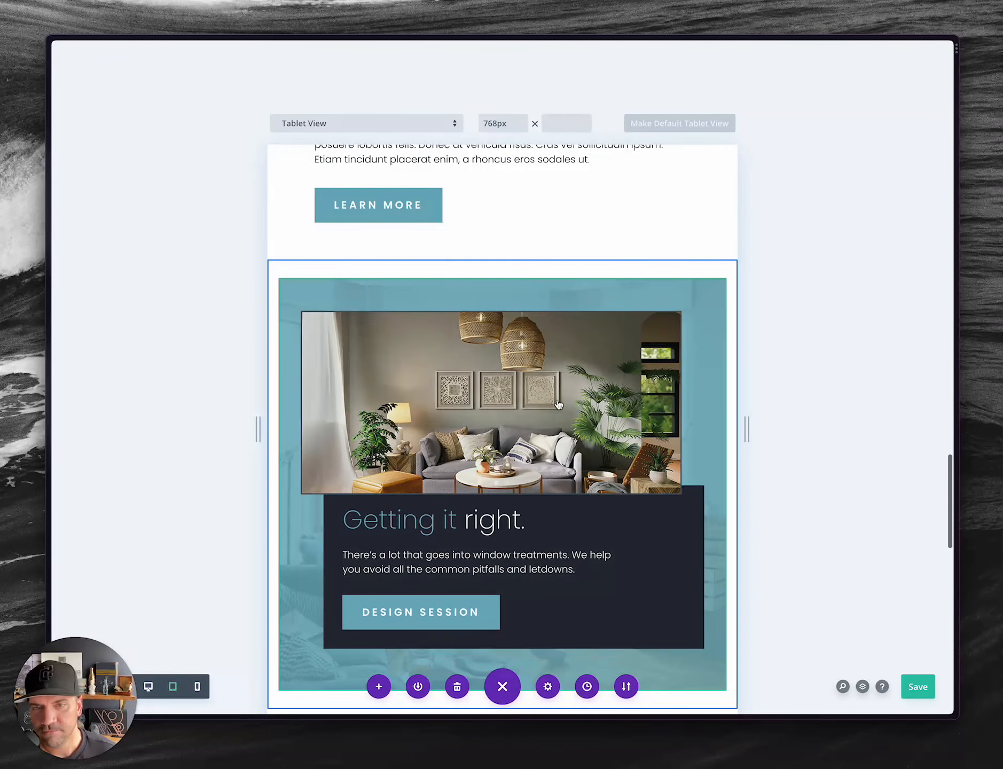
scroll(417, 502, "up", 15)
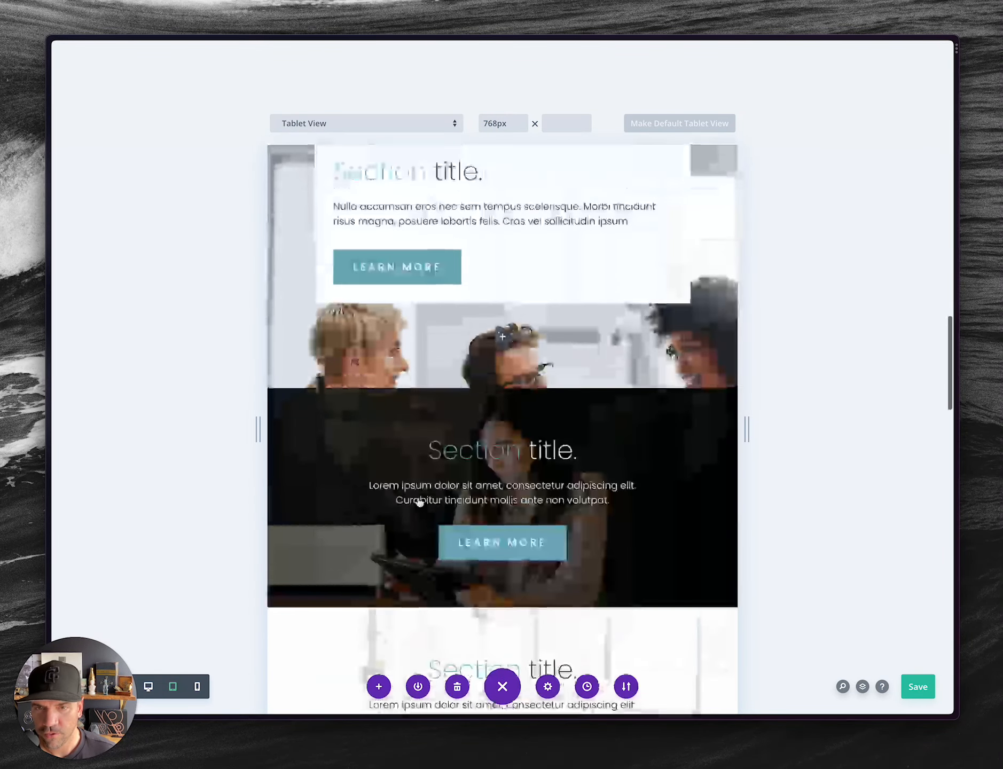
scroll(420, 502, "up", 15)
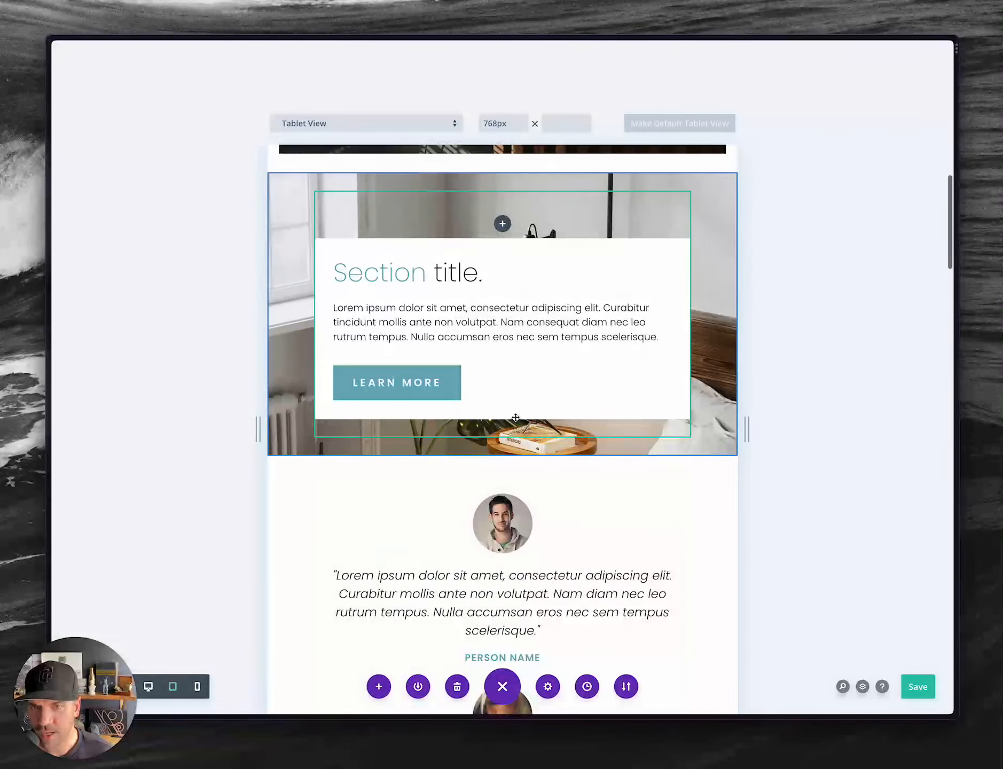
left_click(148, 686)
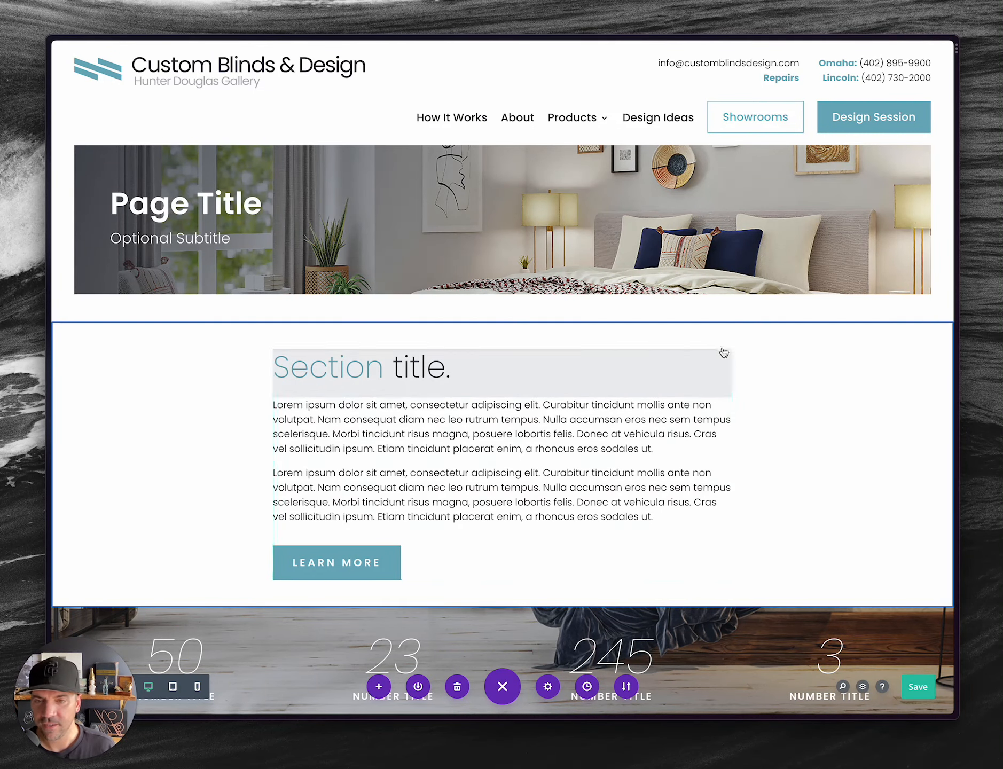
- Switch to the Superfly Builder tab to review the wireframe layout's sections, and bring up the Theme Builder Demo video on YouTube
key("alt+Tab")
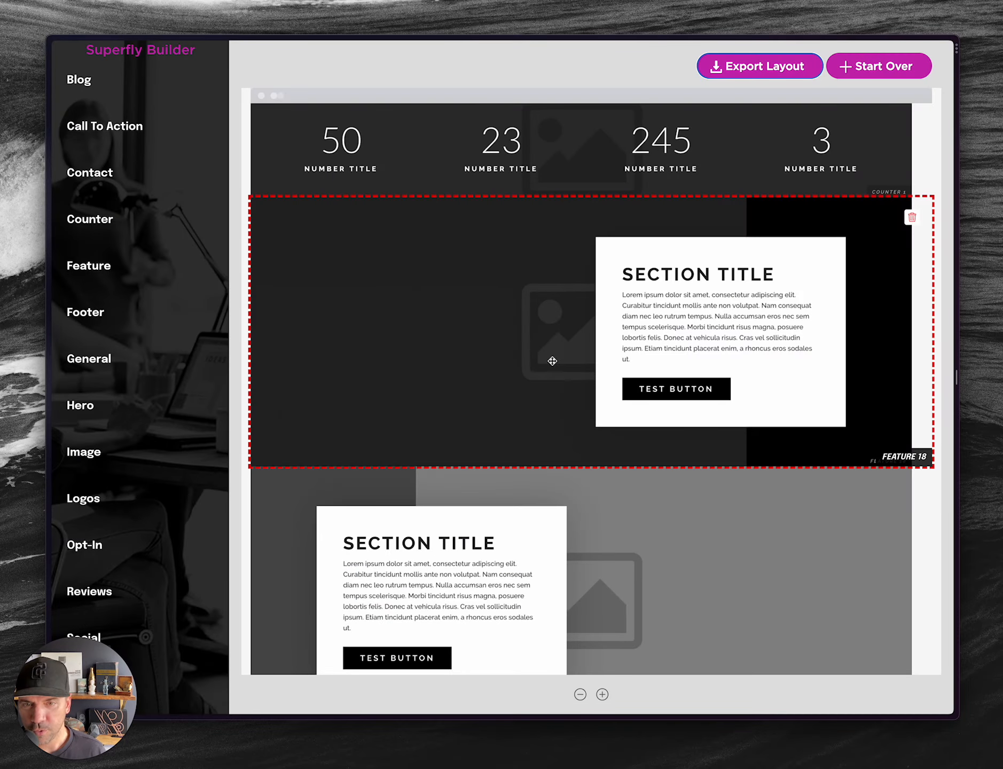
scroll(546, 374, "down", 10)
key("alt+Tab")
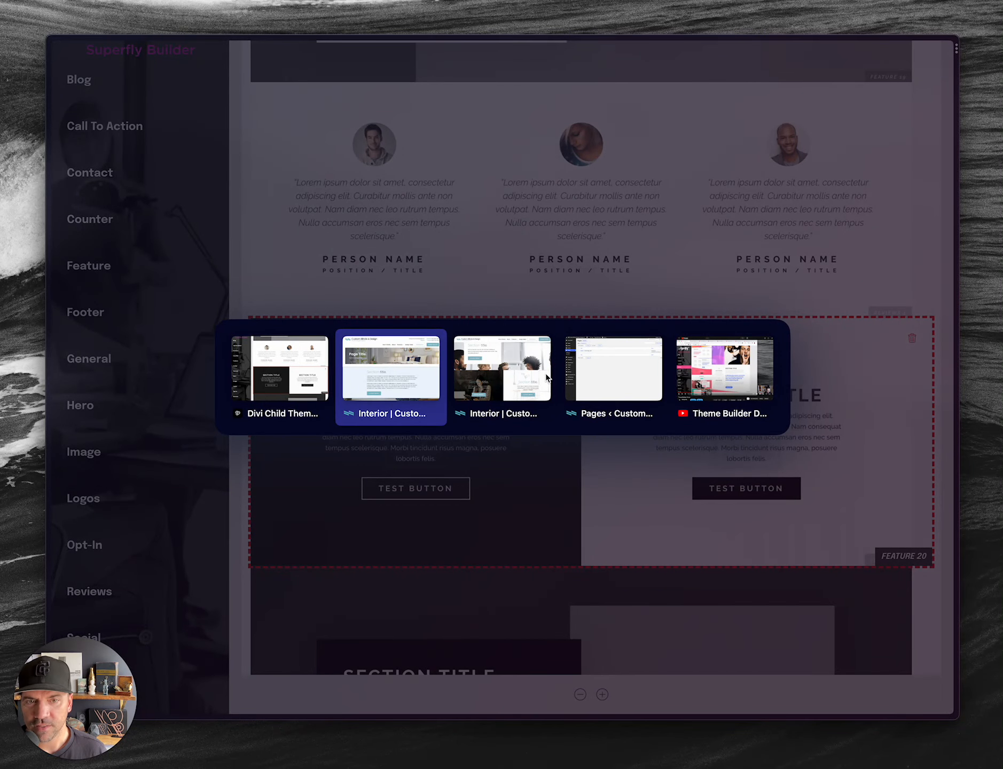
key("alt+Tab")
key("alt+Tab")
key("alt+Tab")
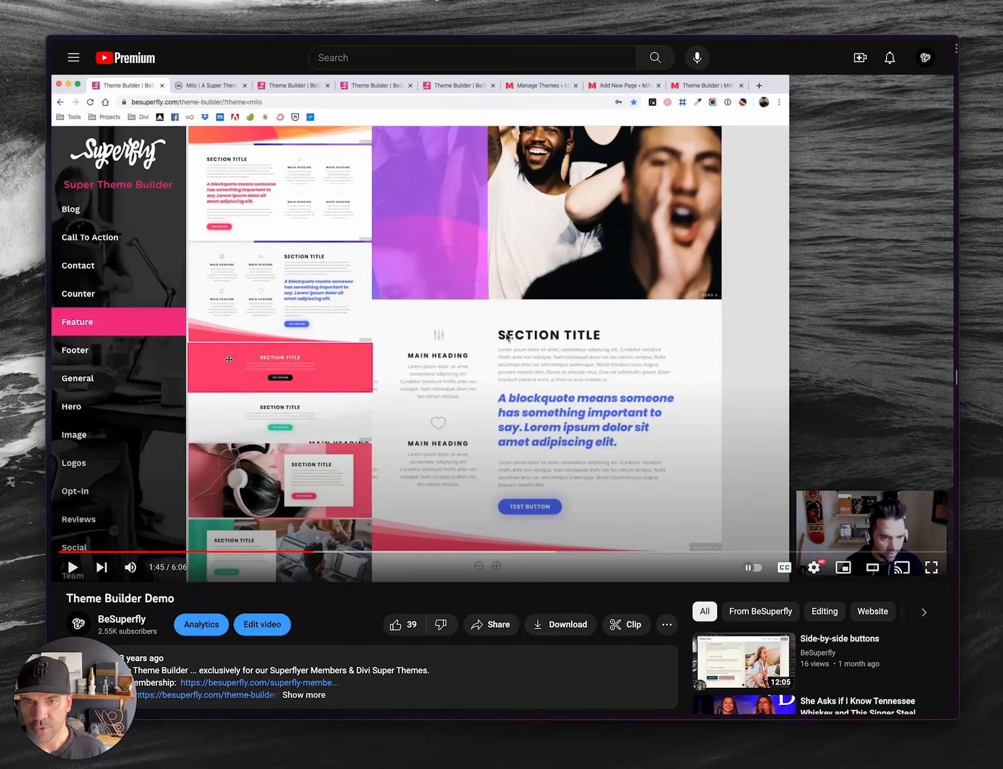
- Switch back to the Superfly Builder tab and start over to open the Super Theme selection
key("alt+Tab")
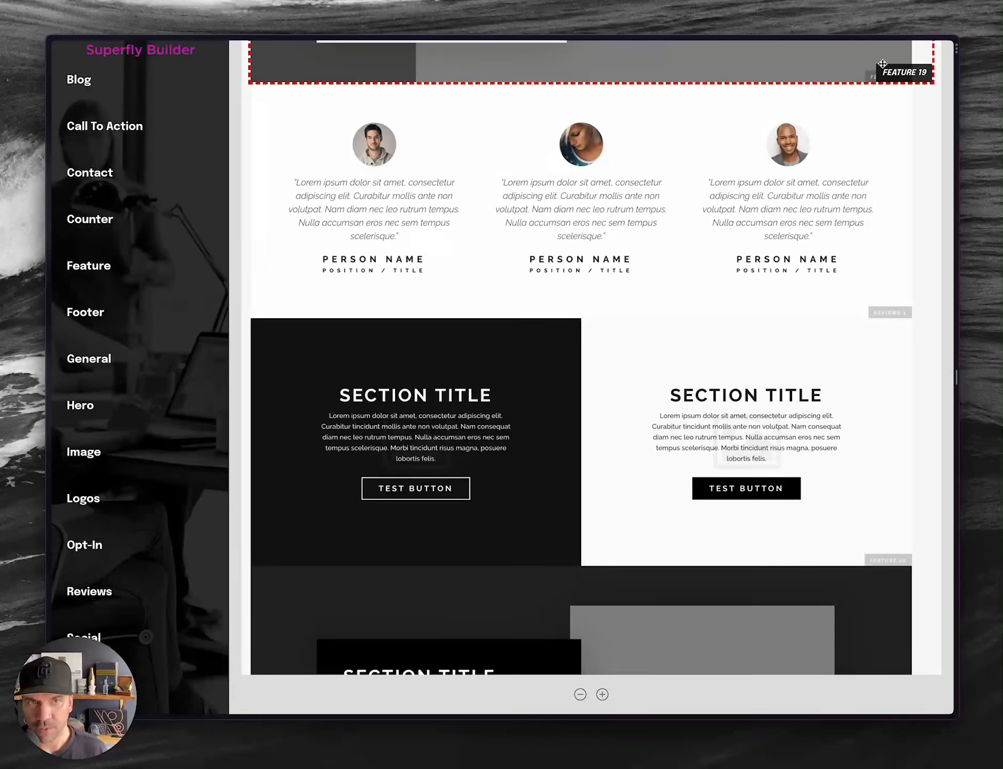
scroll(819, 281, "up", 1)
scroll(818, 281, "up", 10)
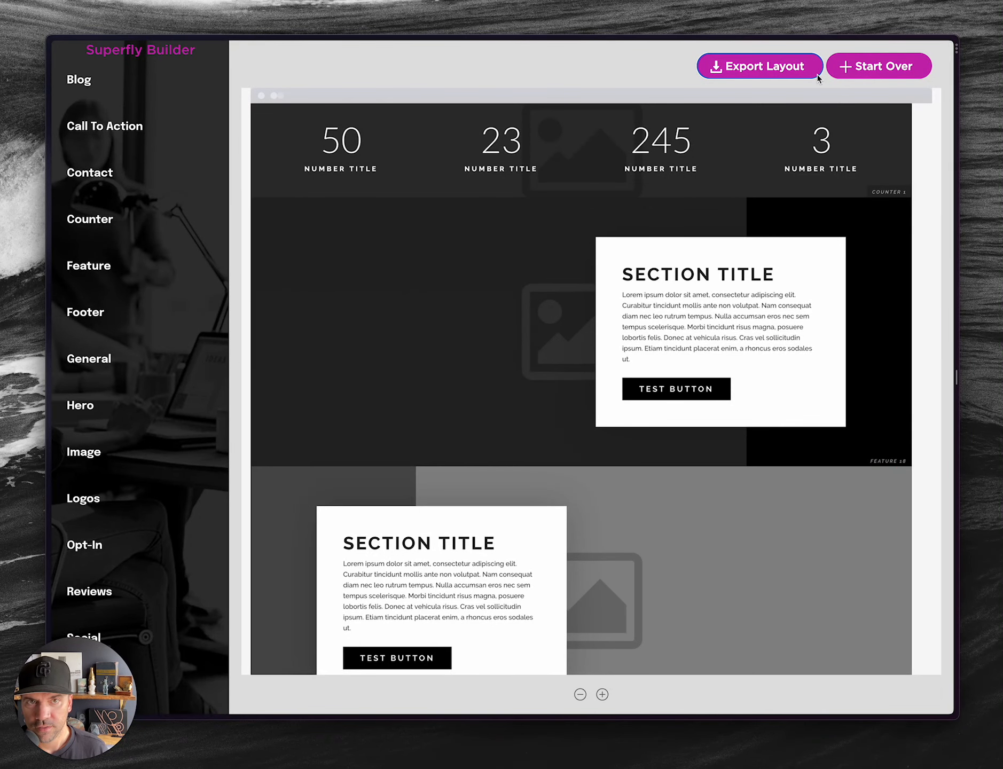
left_click(861, 66)
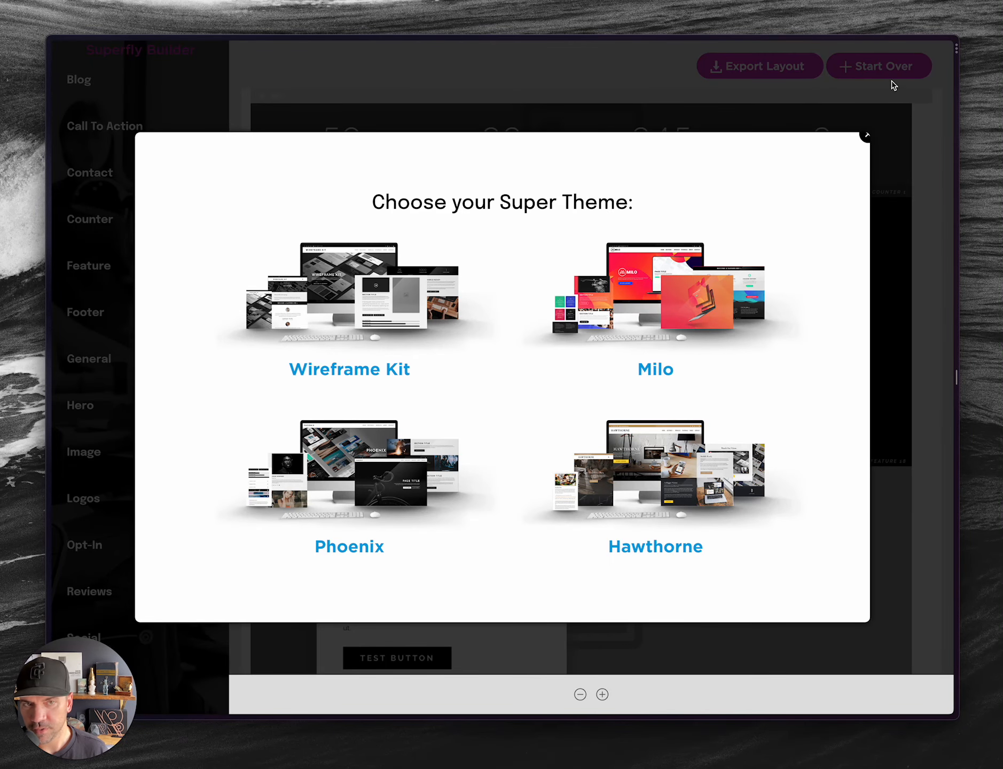